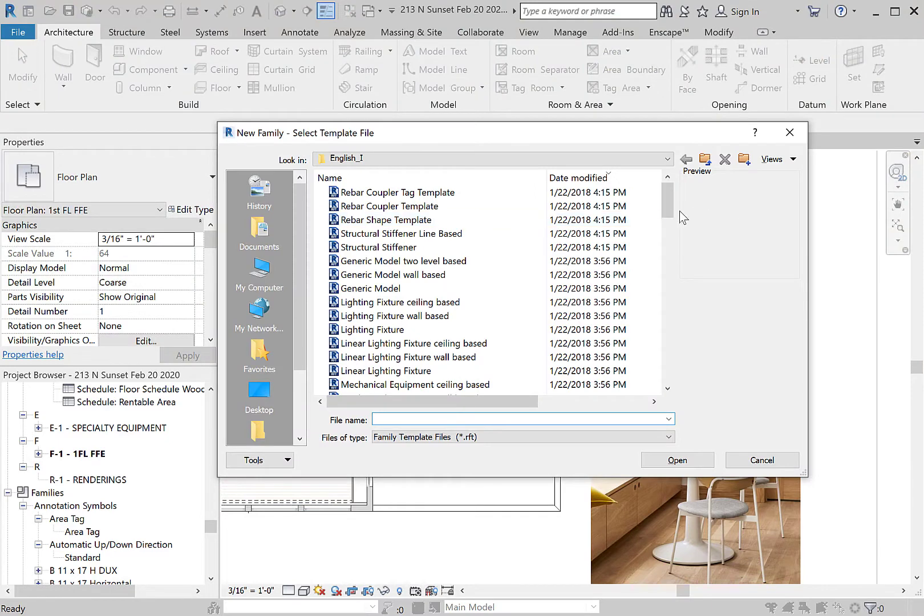
Create a new family from the Furniture.rft template.
{"action": "left_click_drag", "start_coordinate": [668, 212], "coordinate": [665, 313]}
{"action": "left_click", "coordinate": [423, 316]}
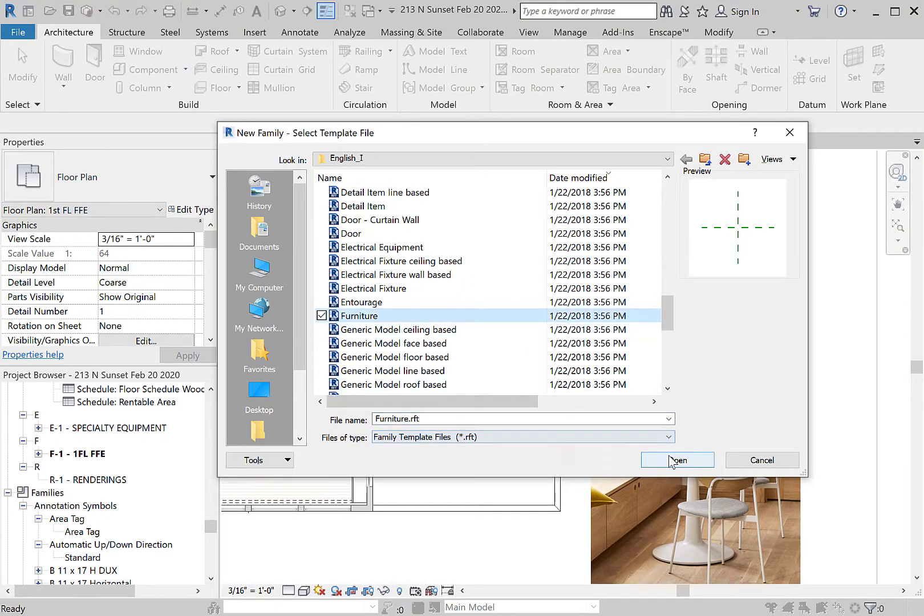
{"action": "left_click", "coordinate": [671, 460]}
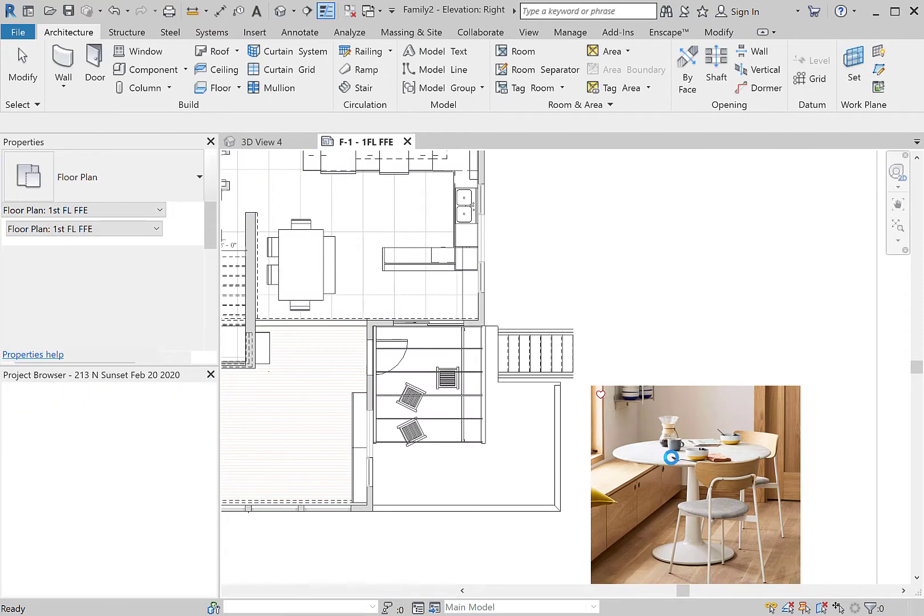
Tile the open views and move the F-1 - 1FL FFE project sheet out into a separate window away from the family views.
{"action": "left_click", "coordinate": [193, 34]}
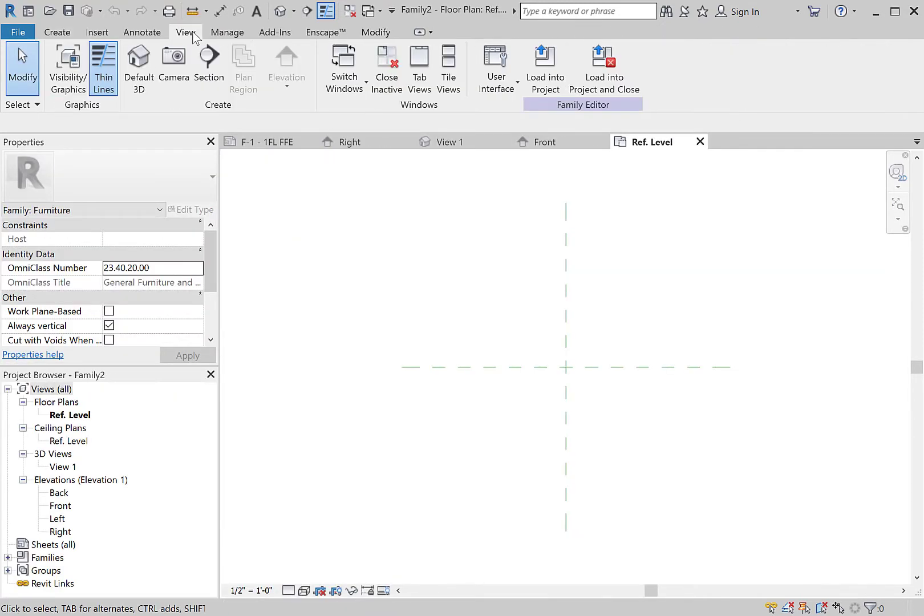
{"action": "left_click", "coordinate": [448, 68]}
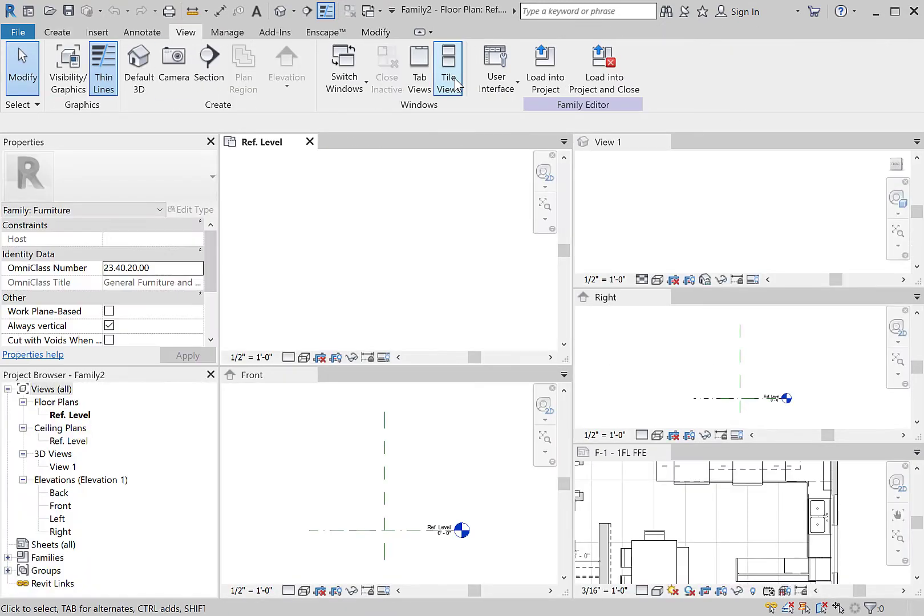
{"action": "left_click", "coordinate": [640, 456]}
{"action": "left_click_drag", "start_coordinate": [641, 456], "coordinate": [656, 439]}
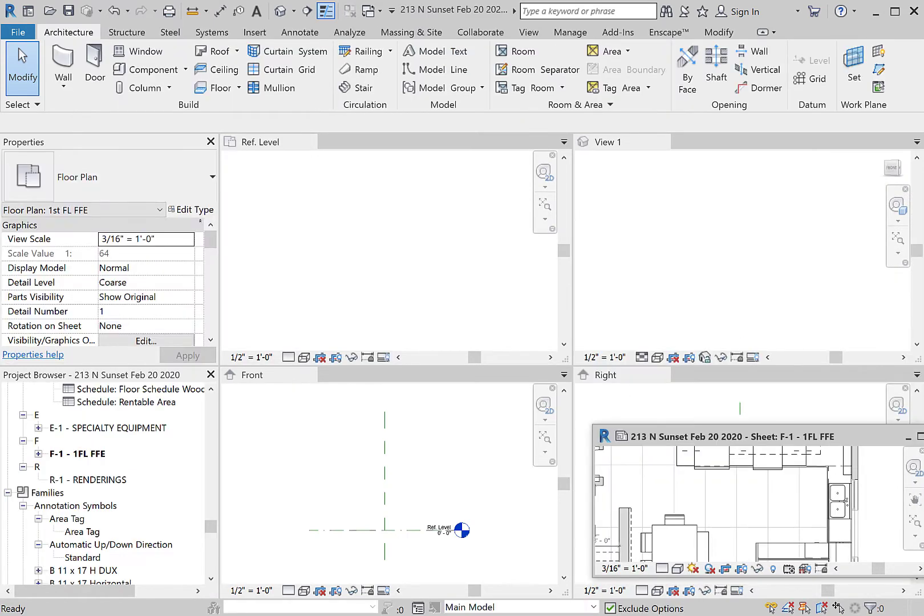
{"action": "left_click_drag", "start_coordinate": [834, 444], "coordinate": [923, 410]}
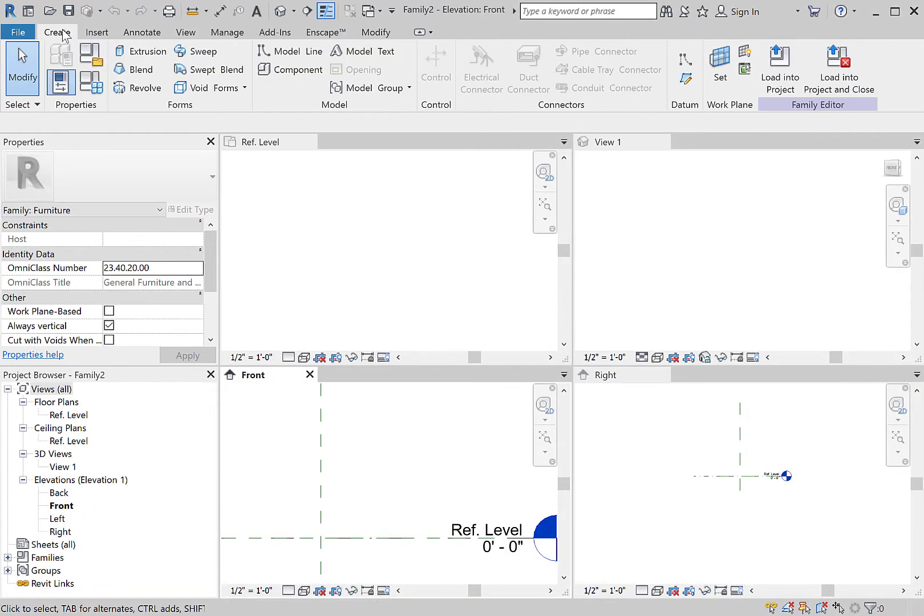
Start a Revolve in the Front elevation and sketch the base profile: 9" out from the centre along Ref. Level, 1" up, 7" back.
{"action": "left_click", "coordinate": [142, 91]}
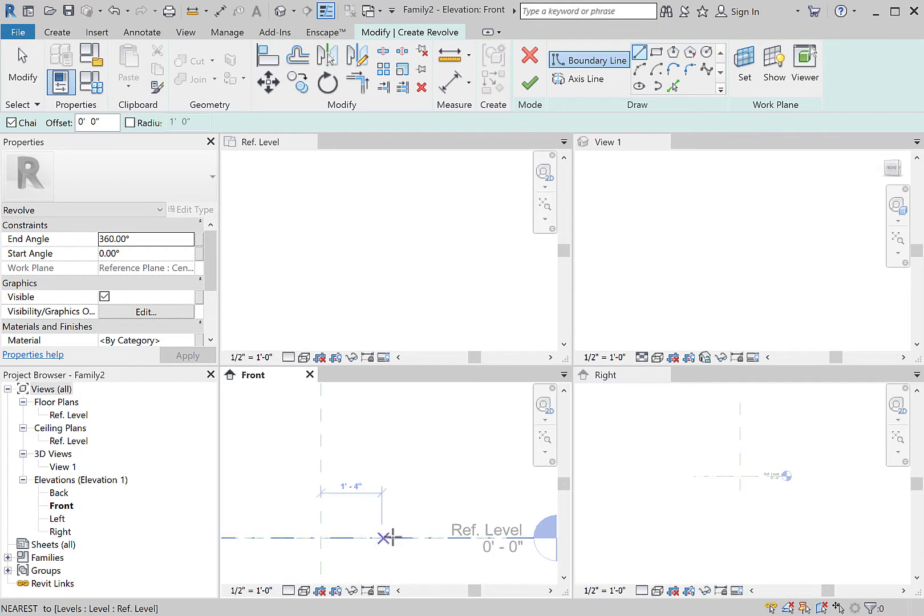
{"action": "scroll", "coordinate": [389, 541], "scroll_direction": "up", "scroll_amount": 2}
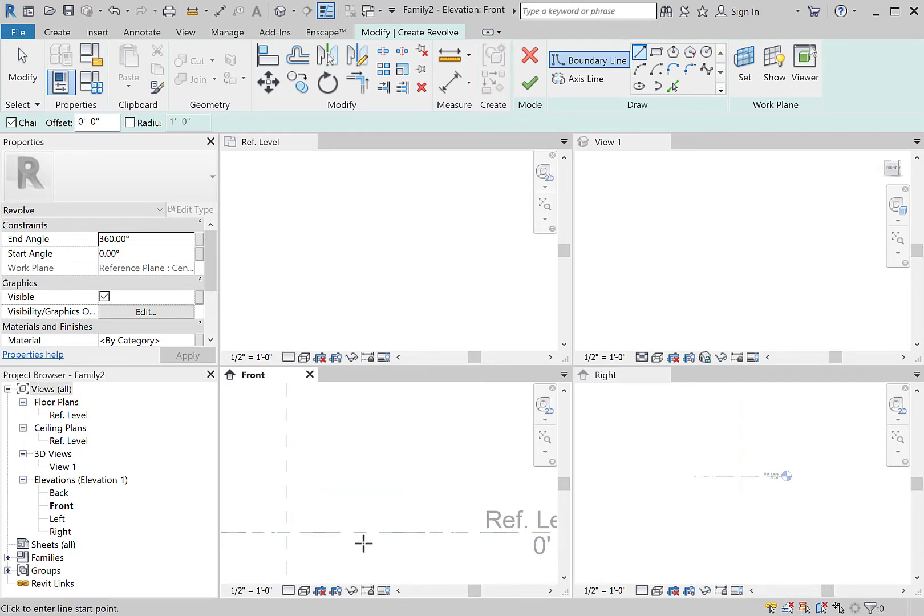
{"action": "left_click", "coordinate": [285, 532]}
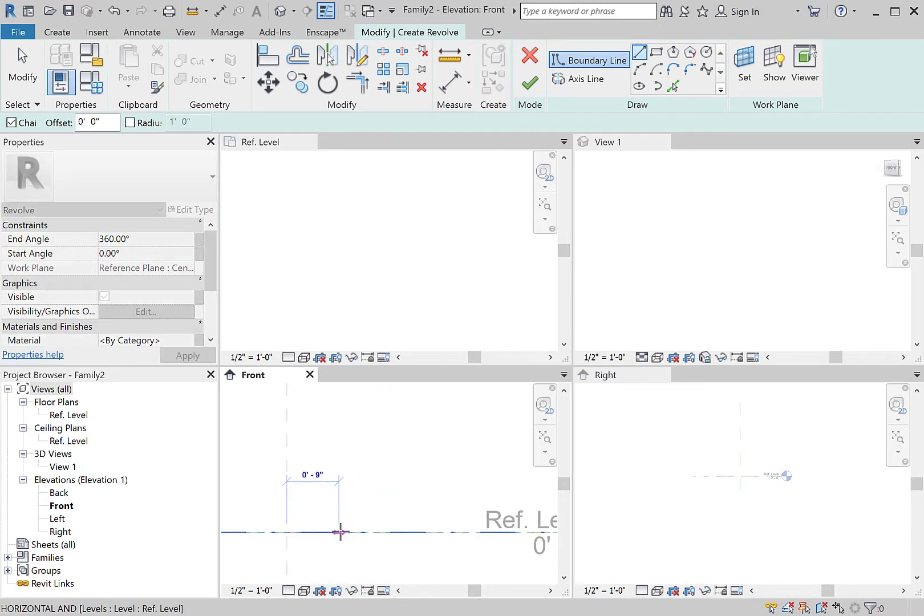
{"action": "left_click", "coordinate": [338, 533]}
{"action": "scroll", "coordinate": [336, 520], "scroll_direction": "up", "scroll_amount": 2}
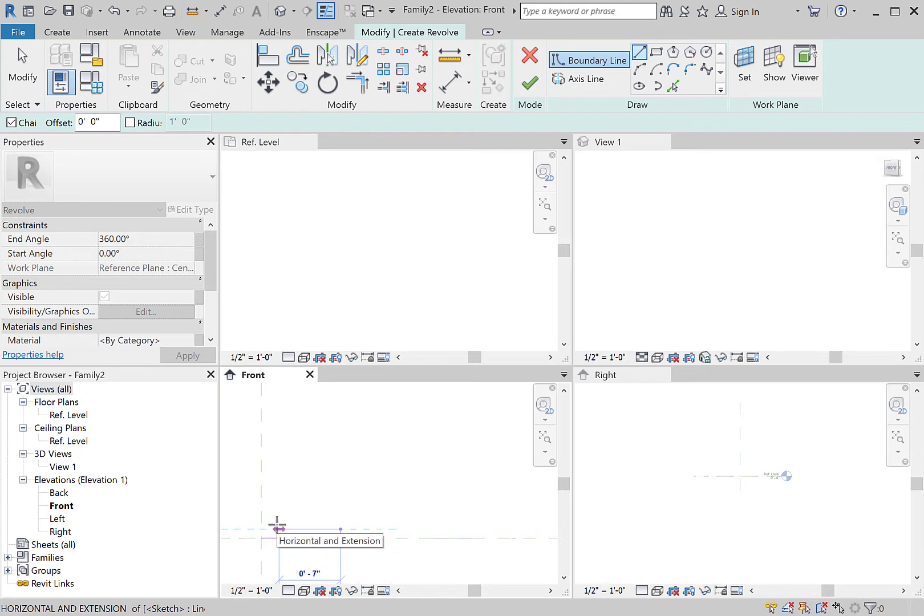
{"action": "left_click", "coordinate": [276, 529]}
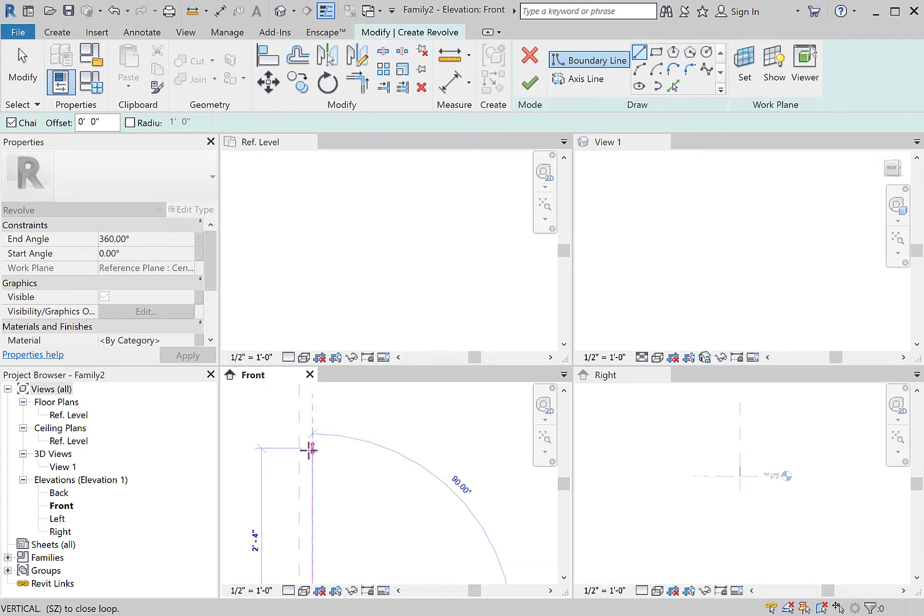
Sketch a 2'-4" stem, 1'-6" tabletop underside, 1" edge and 1'-8" top to the centre, and close the profile down the centre line.
{"action": "left_click", "coordinate": [311, 449]}
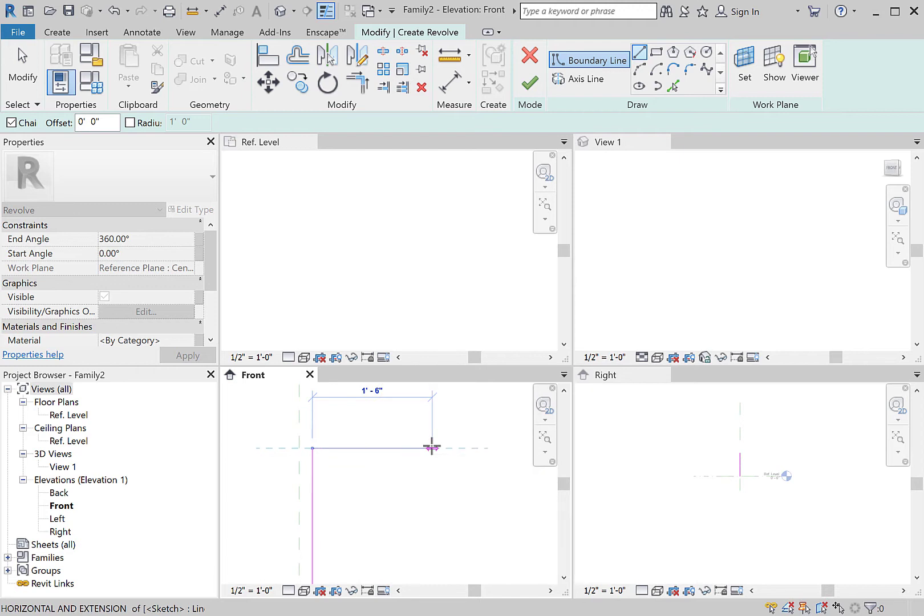
{"action": "left_click", "coordinate": [432, 449]}
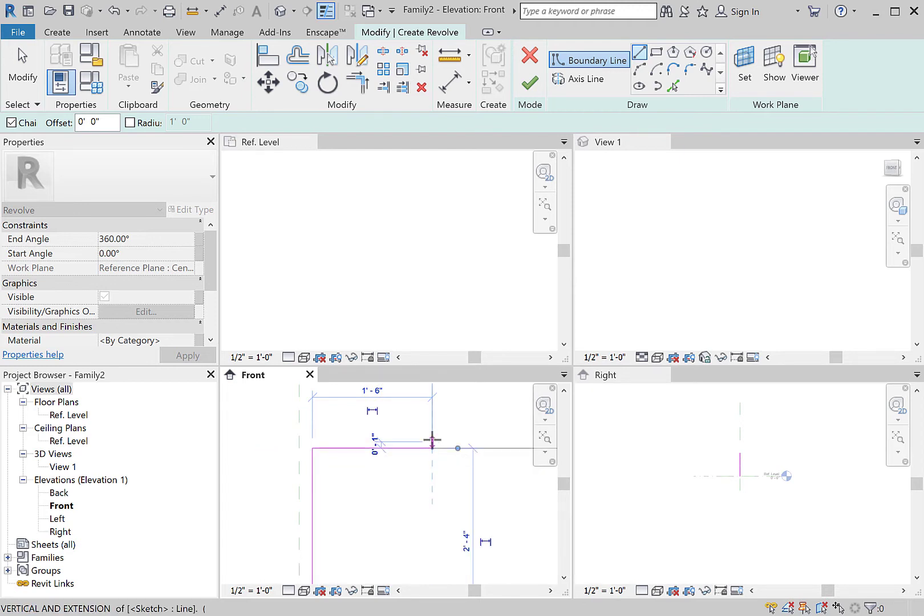
{"action": "left_click", "coordinate": [432, 440]}
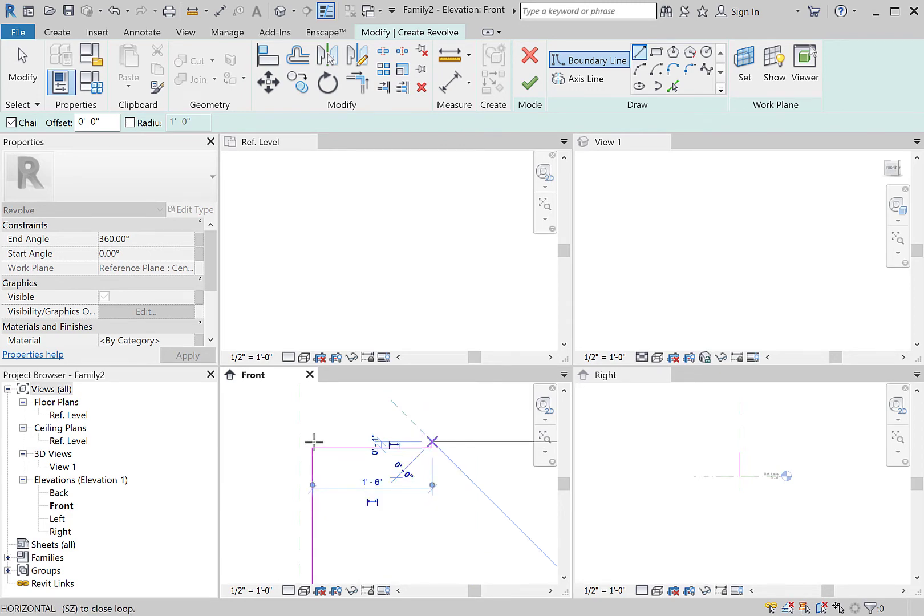
{"action": "left_click", "coordinate": [297, 441]}
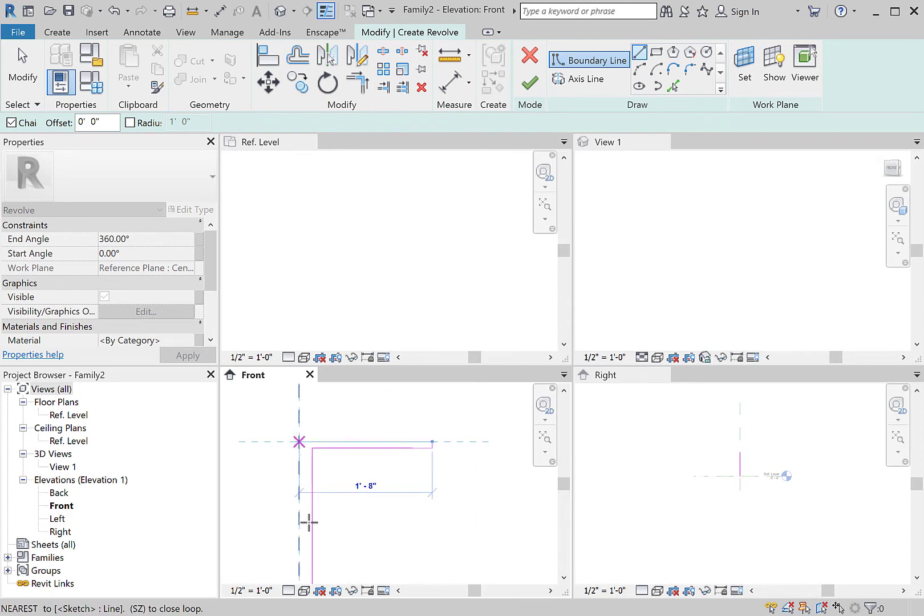
{"action": "scroll", "coordinate": [309, 519], "scroll_direction": "down", "scroll_amount": 3}
{"action": "middle_click_drag", "start_coordinate": [309, 520], "coordinate": [335, 410]}
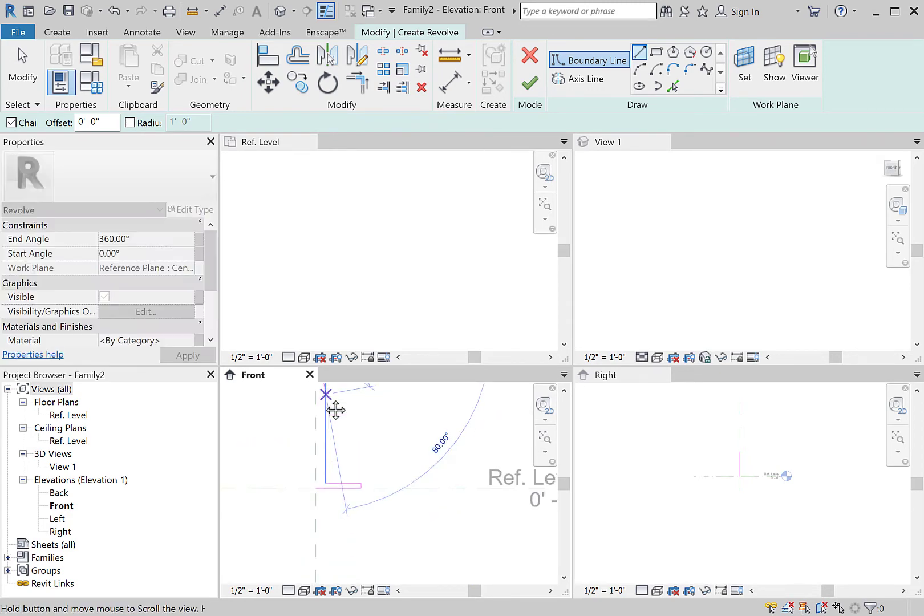
{"action": "left_click", "coordinate": [315, 485]}
{"action": "mouse_move", "coordinate": [397, 453]}
{"action": "middle_mouse_down"}
{"action": "mouse_move", "coordinate": [402, 540]}
{"action": "mouse_move", "coordinate": [365, 509]}
{"action": "middle_mouse_up"}
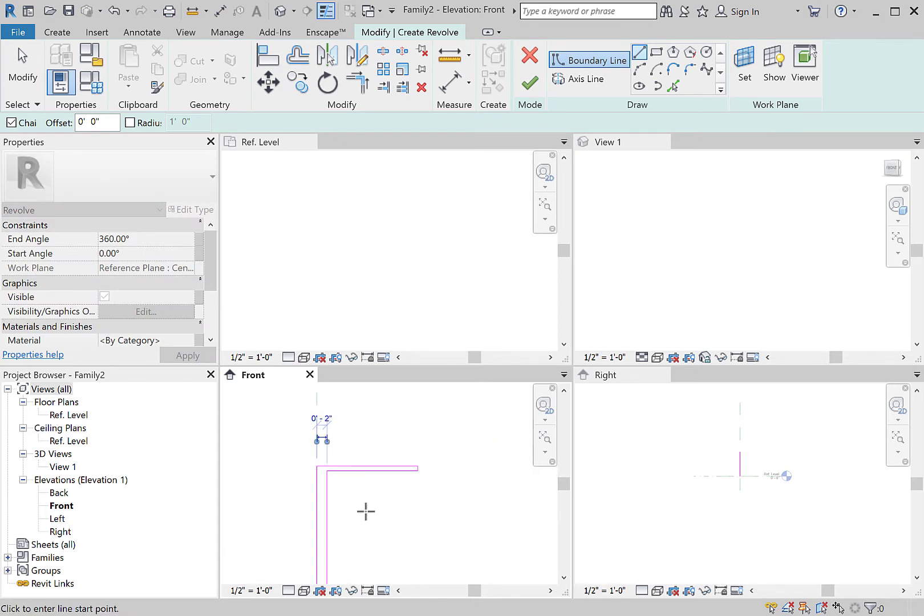
Taper the stem by moving the upper end of its outer line to about 1" from the centre line.
{"action": "scroll", "coordinate": [365, 494], "scroll_direction": "up", "scroll_amount": 4}
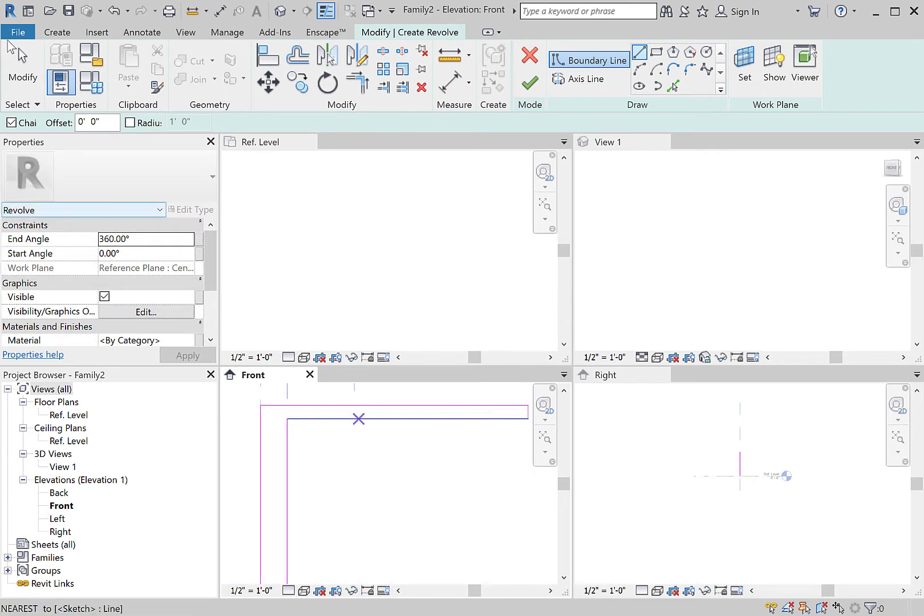
{"action": "key", "text": "Escape"}
{"action": "left_click", "coordinate": [288, 440]}
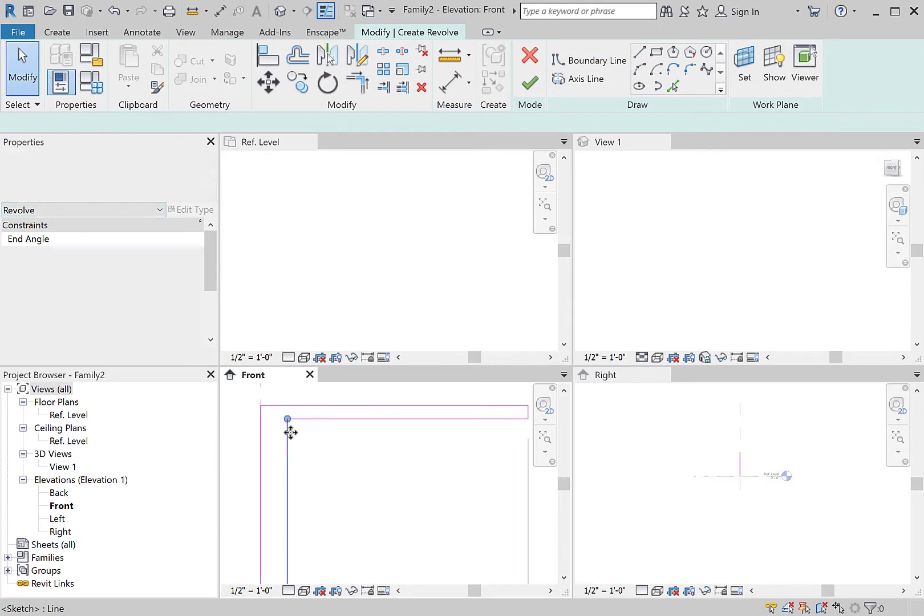
{"action": "mouse_move", "coordinate": [288, 425]}
{"action": "middle_mouse_down"}
{"action": "mouse_move", "coordinate": [336, 517]}
{"action": "mouse_move", "coordinate": [376, 513]}
{"action": "mouse_move", "coordinate": [363, 470]}
{"action": "middle_mouse_up"}
{"action": "left_click_drag", "start_coordinate": [360, 461], "coordinate": [313, 454]}
{"action": "left_click_drag", "start_coordinate": [398, 475], "coordinate": [396, 459]}
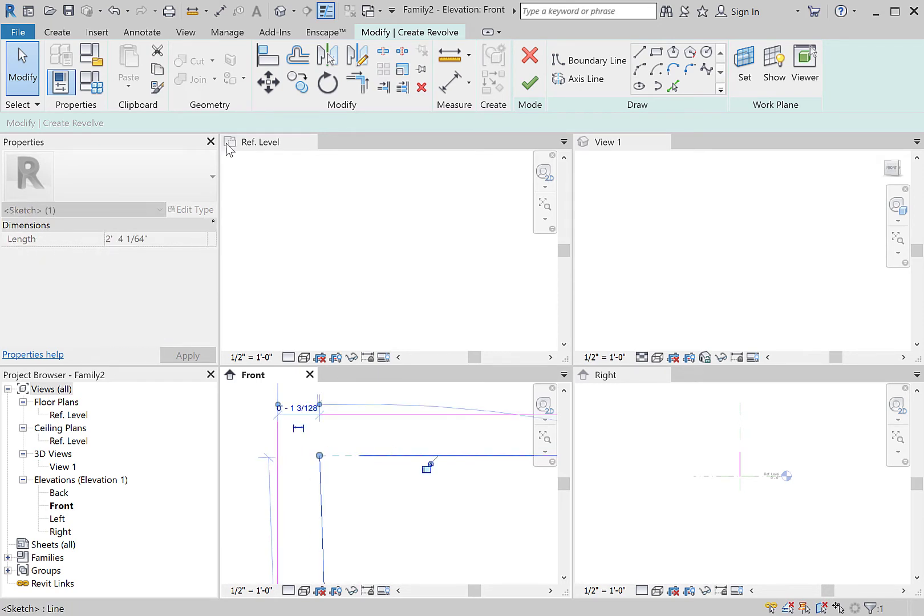
Trim/Extend the tapered stem line and the tabletop underside line to meet at a corner.
{"action": "left_click", "coordinate": [352, 83]}
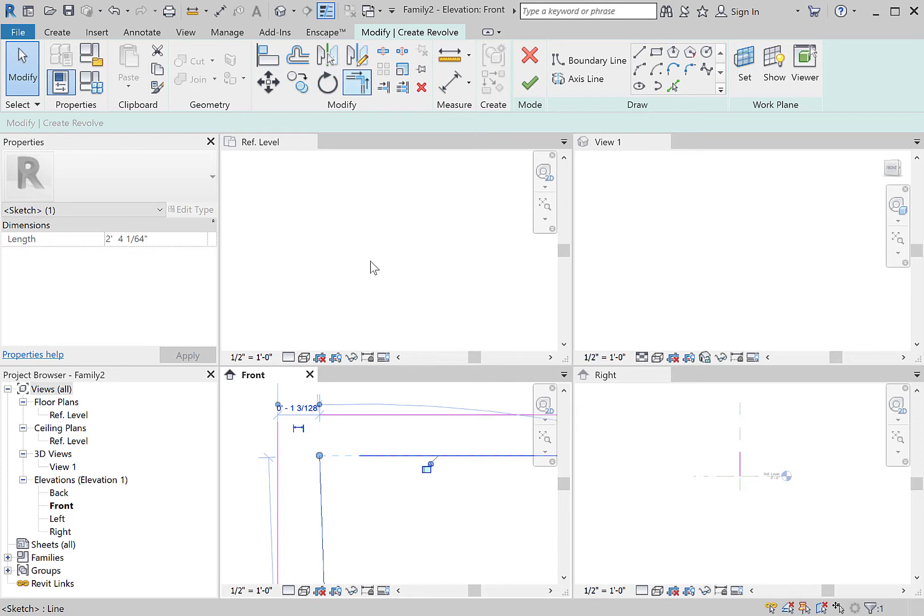
{"action": "left_click", "coordinate": [322, 514]}
{"action": "left_click", "coordinate": [379, 463]}
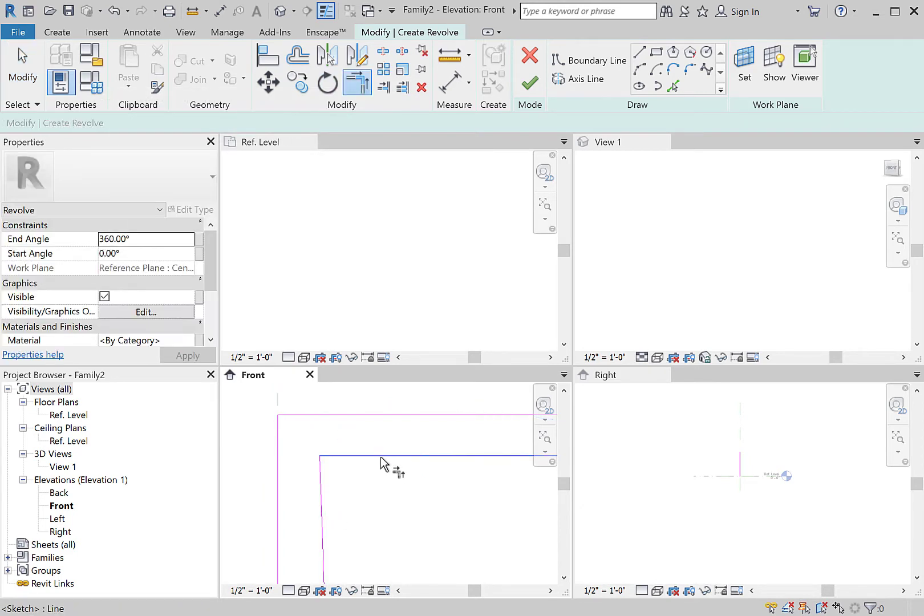
Draw a spline boundary from the midpoint of the base's outer edge, sloping up to the base's top line near the stem.
{"action": "scroll", "coordinate": [402, 471], "scroll_direction": "down", "scroll_amount": 5}
{"action": "mouse_move", "coordinate": [420, 496]}
{"action": "middle_mouse_down"}
{"action": "mouse_move", "coordinate": [385, 448]}
{"action": "mouse_move", "coordinate": [353, 438]}
{"action": "middle_mouse_up"}
{"action": "middle_click_drag", "start_coordinate": [353, 521], "coordinate": [363, 443]}
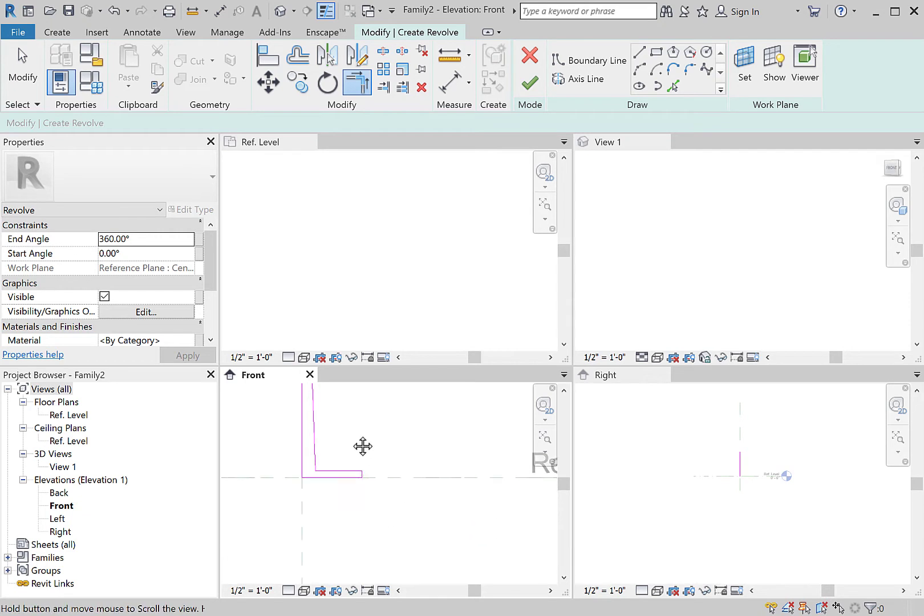
{"action": "scroll", "coordinate": [368, 486], "scroll_direction": "up", "scroll_amount": 3}
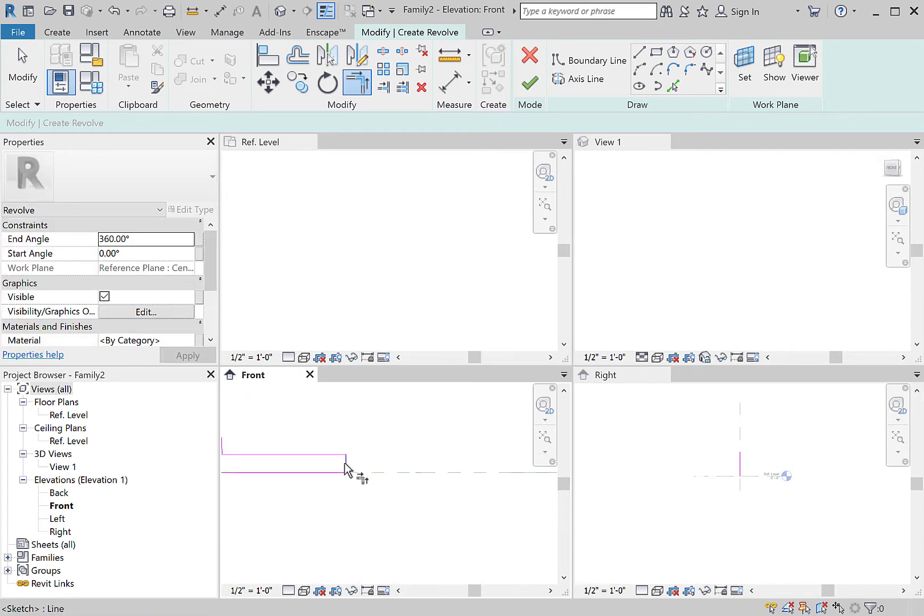
{"action": "left_click", "coordinate": [347, 472]}
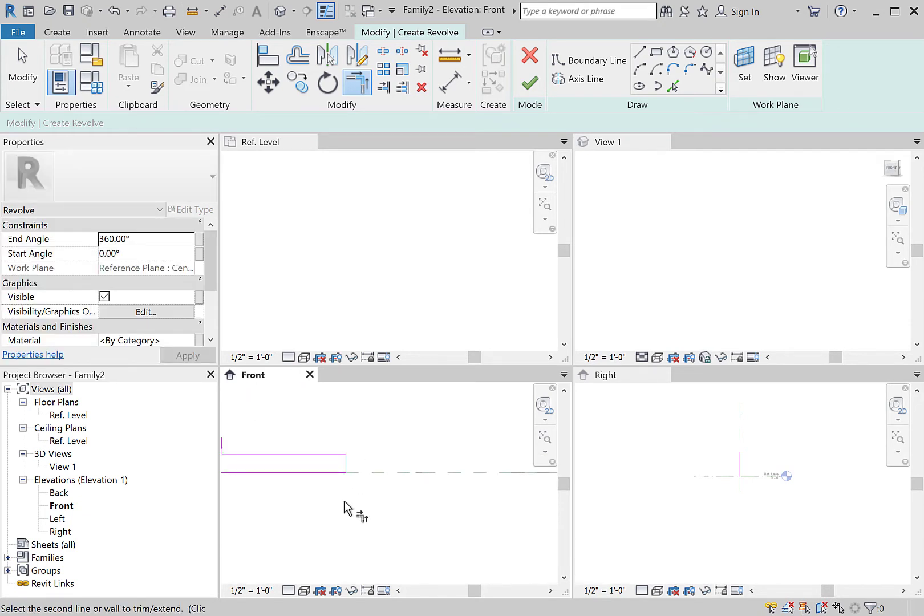
{"action": "scroll", "coordinate": [314, 491], "scroll_direction": "up", "scroll_amount": 2}
{"action": "middle_click_drag", "start_coordinate": [352, 507], "coordinate": [359, 512]}
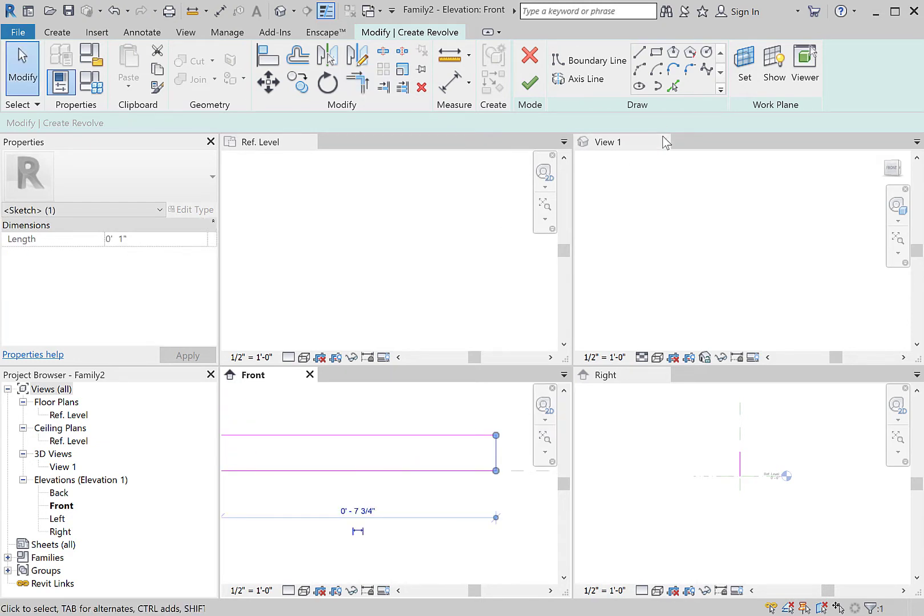
{"action": "left_click", "coordinate": [705, 69]}
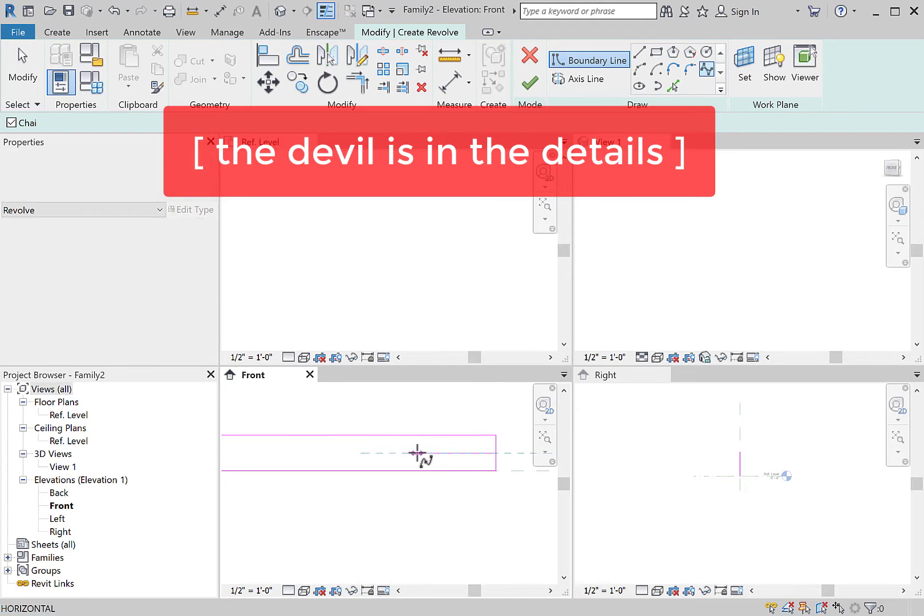
{"action": "scroll", "coordinate": [422, 452], "scroll_direction": "up", "scroll_amount": 4}
{"action": "left_click", "coordinate": [444, 432]}
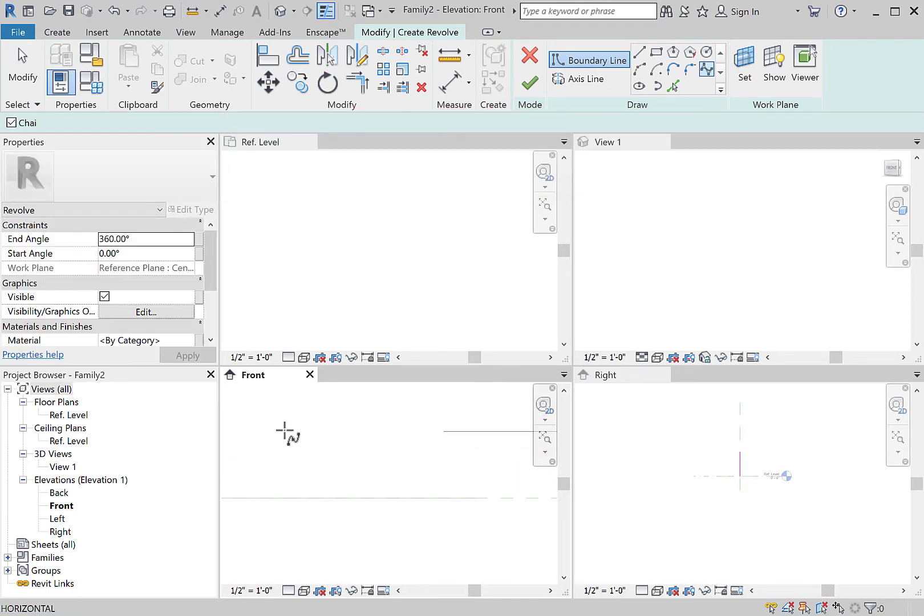
{"action": "left_click", "coordinate": [270, 430]}
{"action": "scroll", "coordinate": [270, 430], "scroll_direction": "up", "scroll_amount": 2}
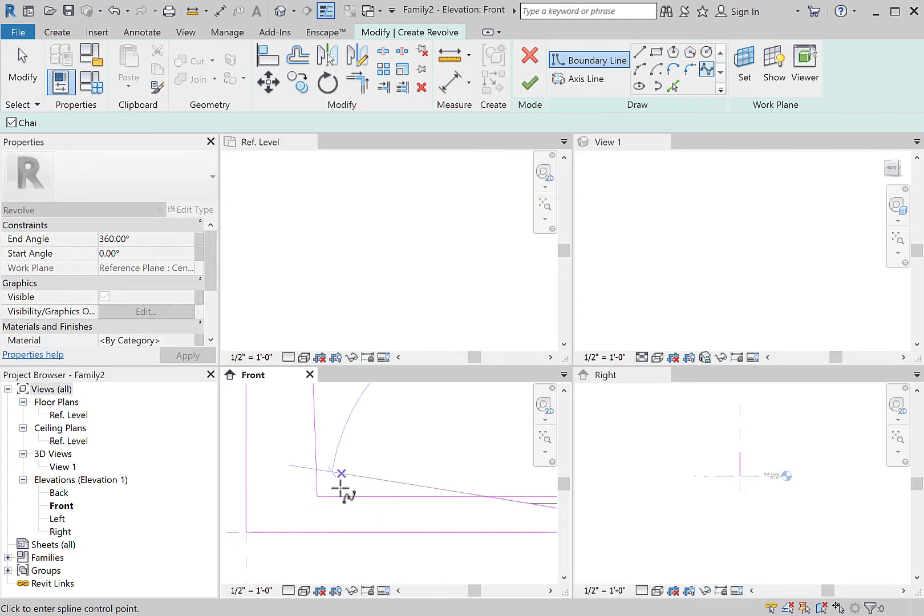
{"action": "key", "text": "Escape"}
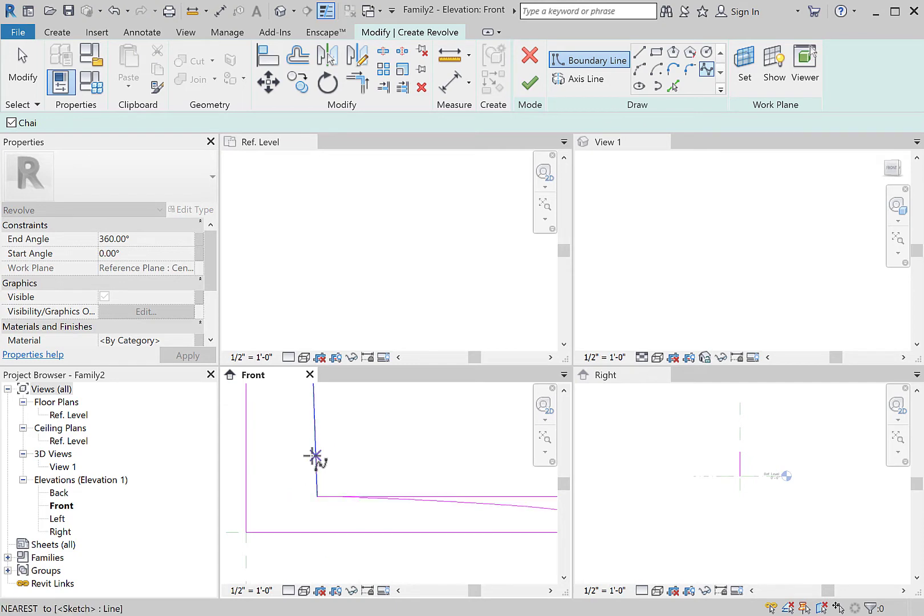
{"action": "key", "text": "Escape"}
Draw an arc of about 39/64" radius from the inner end of the spline to the stem line, rounding the inside corner.
{"action": "left_click", "coordinate": [359, 532]}
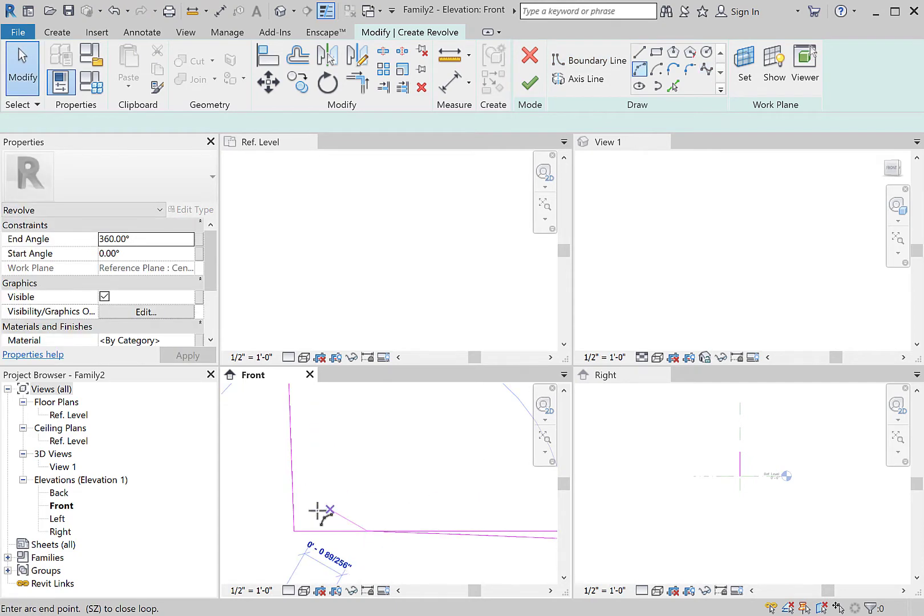
{"action": "key", "text": "Escape"}
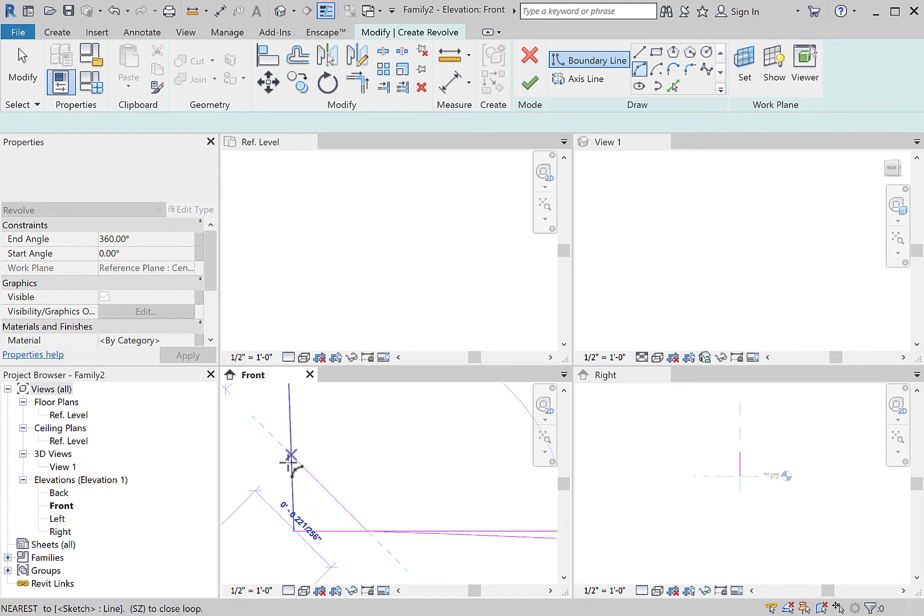
{"action": "left_click", "coordinate": [291, 455]}
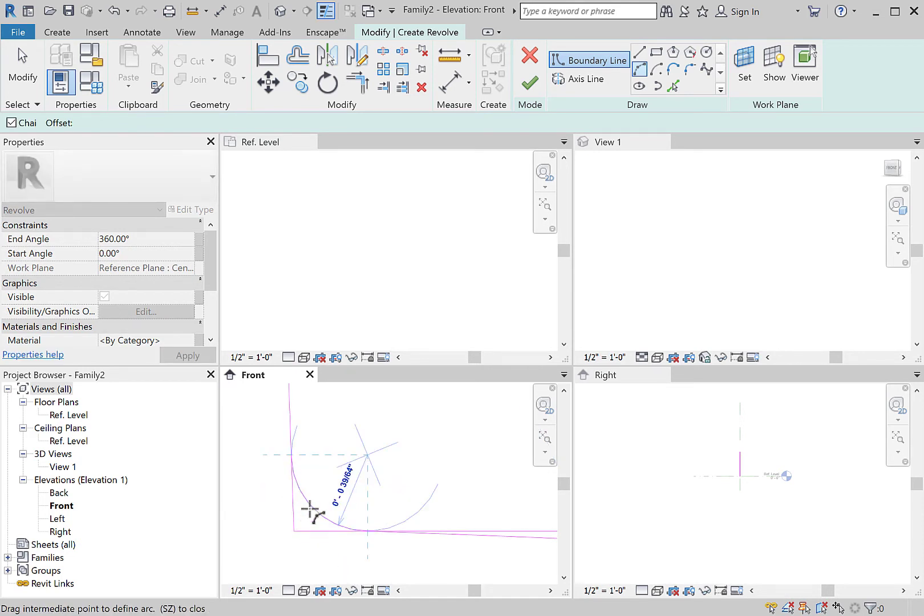
{"action": "left_click", "coordinate": [311, 509]}
{"action": "key", "text": "Escape"}
{"action": "key", "text": "Escape"}
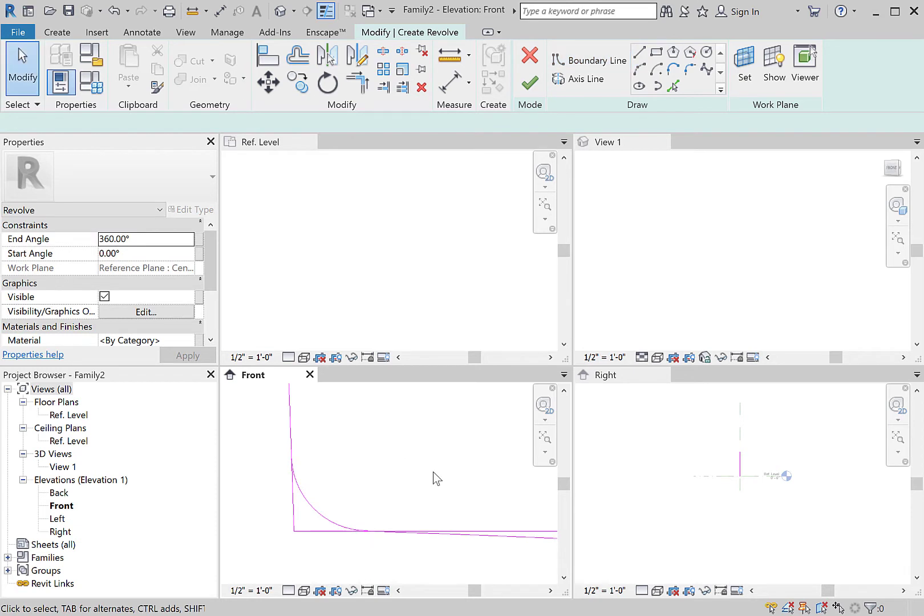
Delete the base's straight top line and shorten its outer vertical edge to the outer end of the spline.
{"action": "middle_click_drag", "start_coordinate": [433, 478], "coordinate": [319, 501]}
{"action": "middle_click_drag", "start_coordinate": [437, 536], "coordinate": [255, 492]}
{"action": "left_click", "coordinate": [400, 455]}
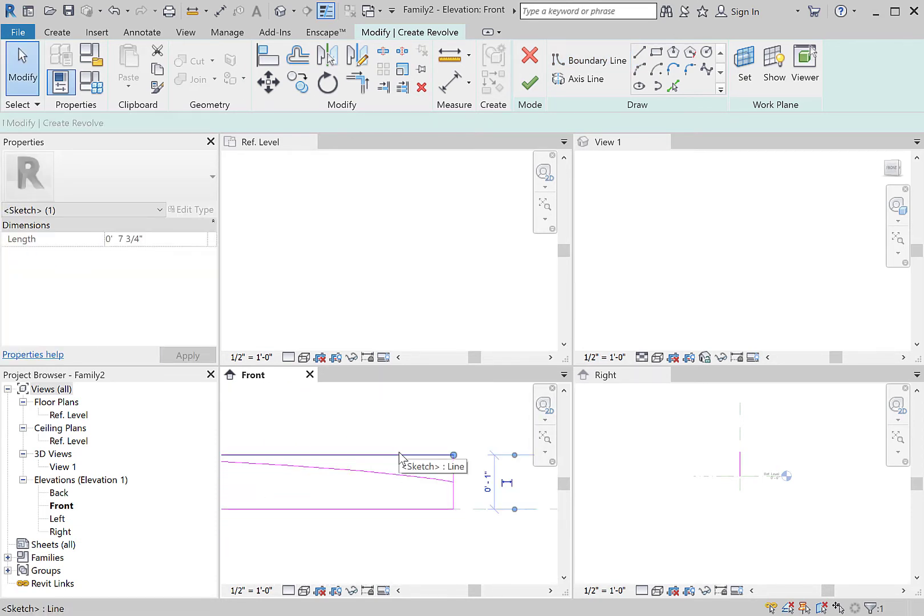
{"action": "key", "text": "Delete"}
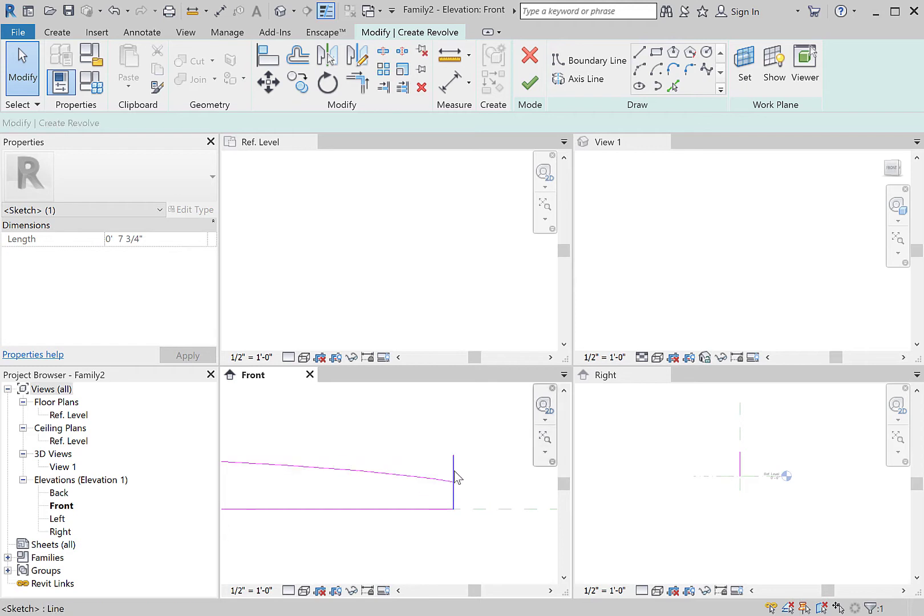
{"action": "left_click_drag", "start_coordinate": [454, 456], "coordinate": [453, 482]}
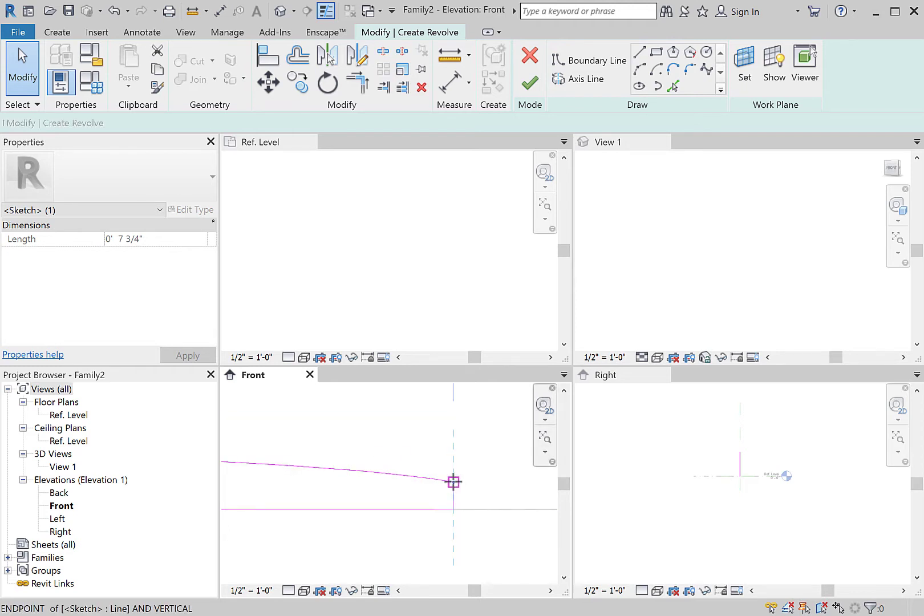
{"action": "left_click", "coordinate": [499, 480]}
Shorten the stem's outer line so its lower end meets the upper end of the corner arc.
{"action": "scroll", "coordinate": [342, 523], "scroll_direction": "down", "scroll_amount": 4}
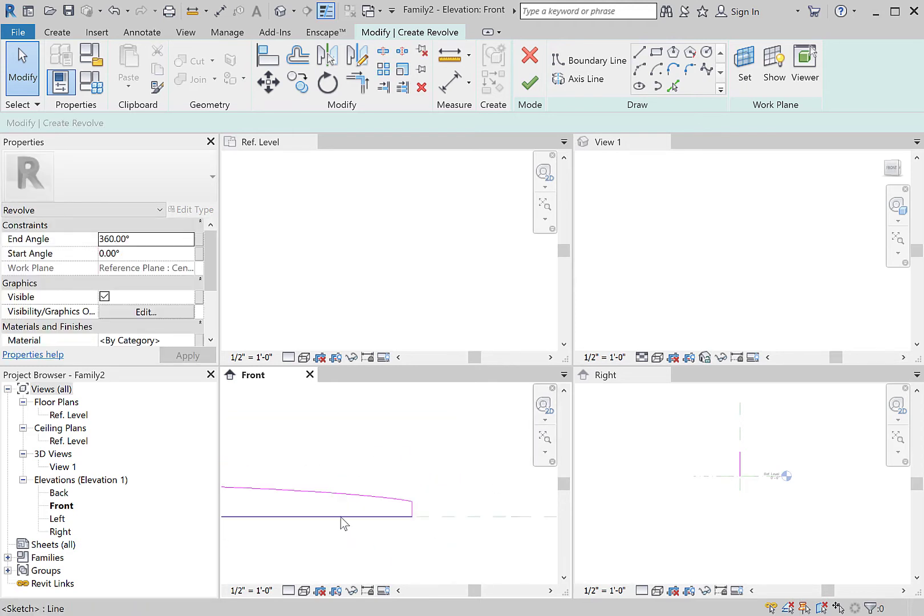
{"action": "middle_click_drag", "start_coordinate": [429, 522], "coordinate": [486, 529]}
{"action": "scroll", "coordinate": [393, 507], "scroll_direction": "up", "scroll_amount": 5}
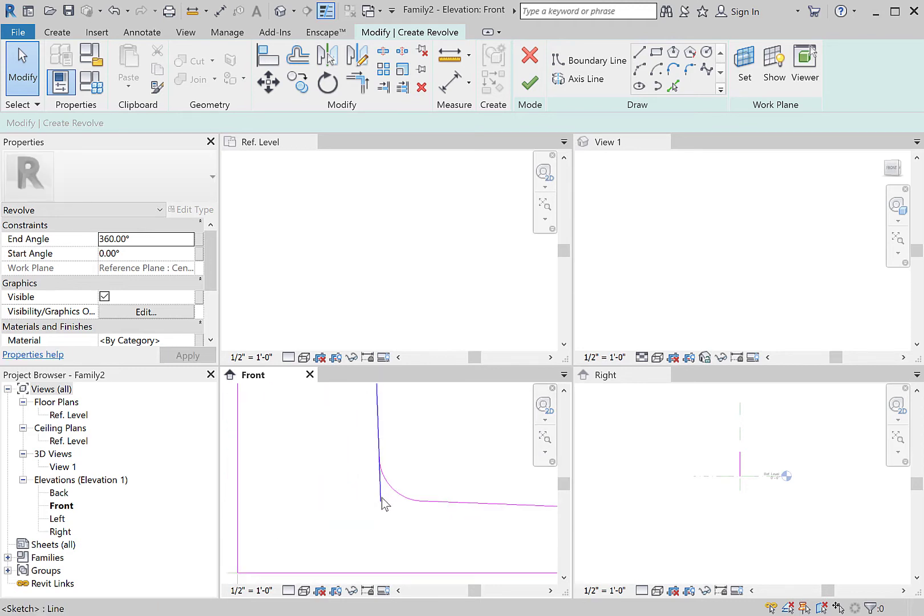
{"action": "mouse_move", "coordinate": [378, 492]}
{"action": "left_mouse_down"}
{"action": "mouse_move", "coordinate": [379, 500]}
{"action": "mouse_move", "coordinate": [379, 459]}
{"action": "left_mouse_up"}
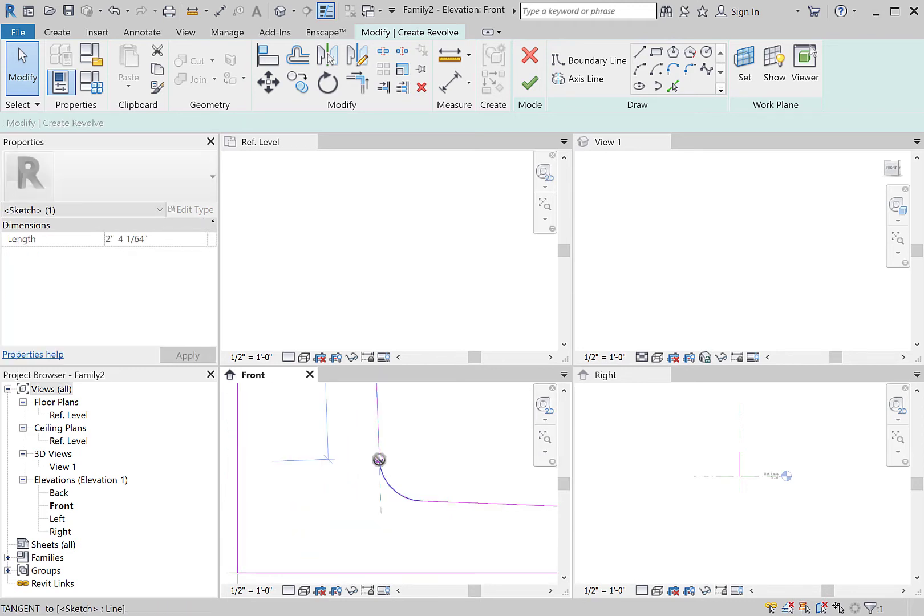
{"action": "left_click_drag", "start_coordinate": [366, 497], "coordinate": [378, 459]}
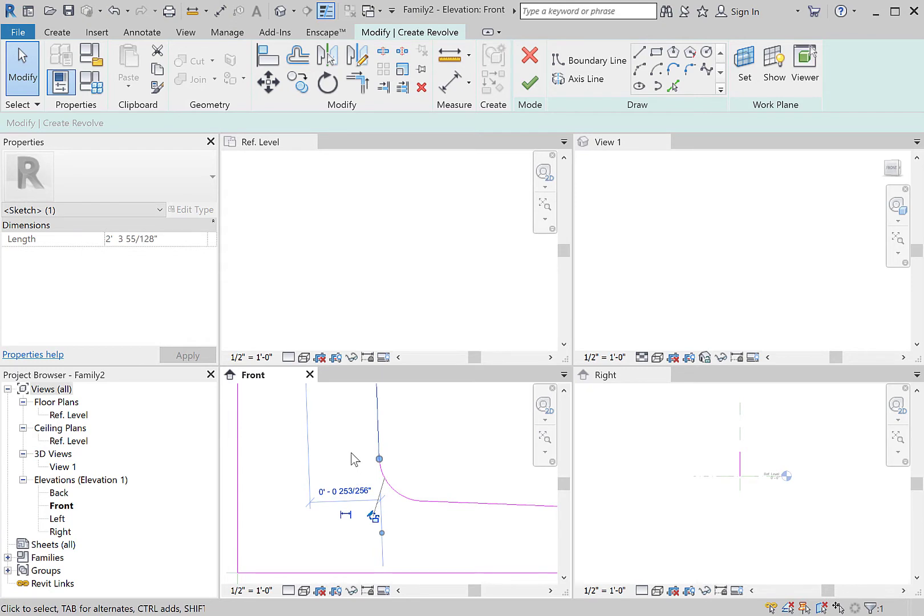
{"action": "scroll", "coordinate": [351, 457], "scroll_direction": "down", "scroll_amount": 2}
{"action": "key", "text": "Escape"}
Replace the tabletop's straight outer edge with a rounded arc of about 87/256" radius joining its top and underside lines.
{"action": "middle_click_drag", "start_coordinate": [417, 501], "coordinate": [338, 509]}
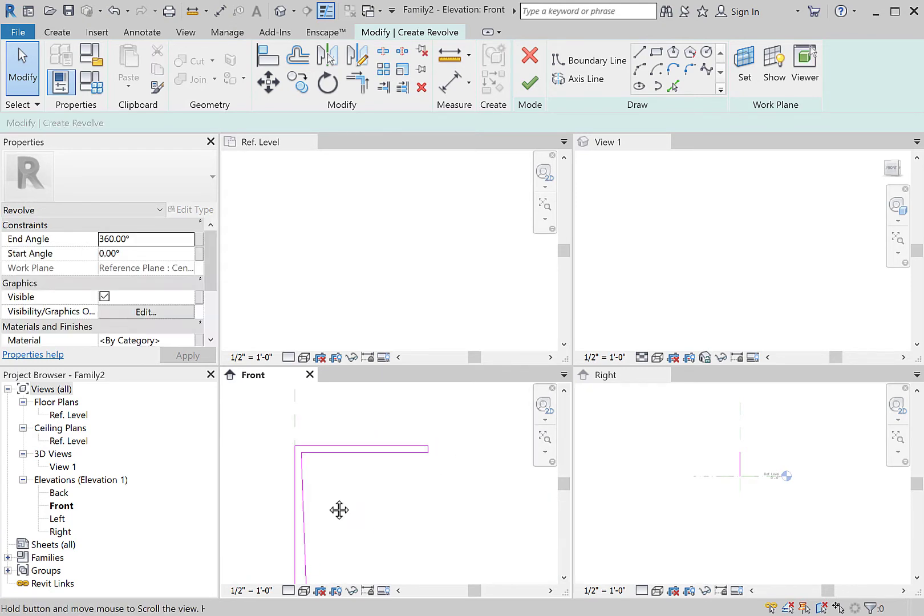
{"action": "mouse_move", "coordinate": [438, 462]}
{"action": "middle_mouse_down"}
{"action": "mouse_move", "coordinate": [443, 510]}
{"action": "mouse_move", "coordinate": [458, 499]}
{"action": "mouse_move", "coordinate": [429, 503]}
{"action": "middle_mouse_up"}
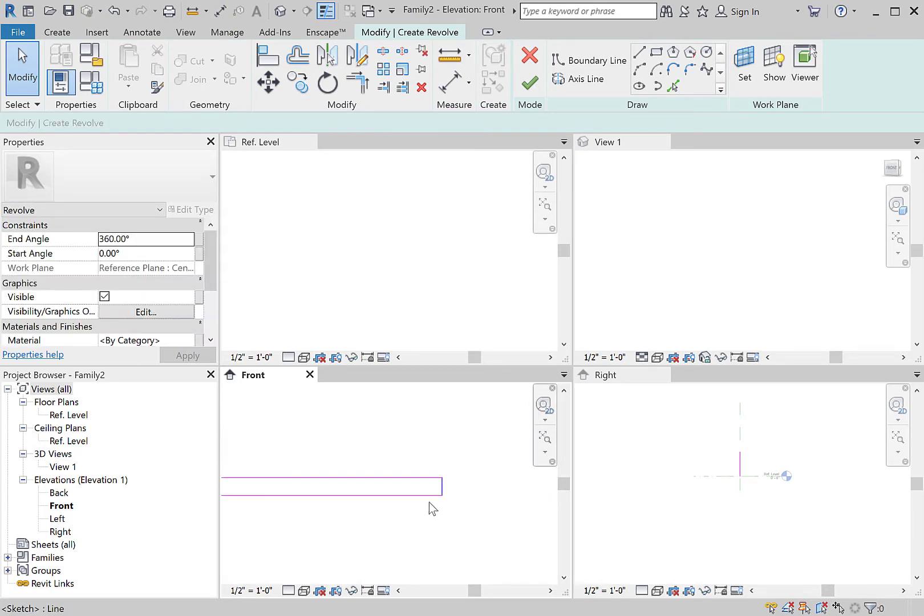
{"action": "scroll", "coordinate": [429, 500], "scroll_direction": "up", "scroll_amount": 1}
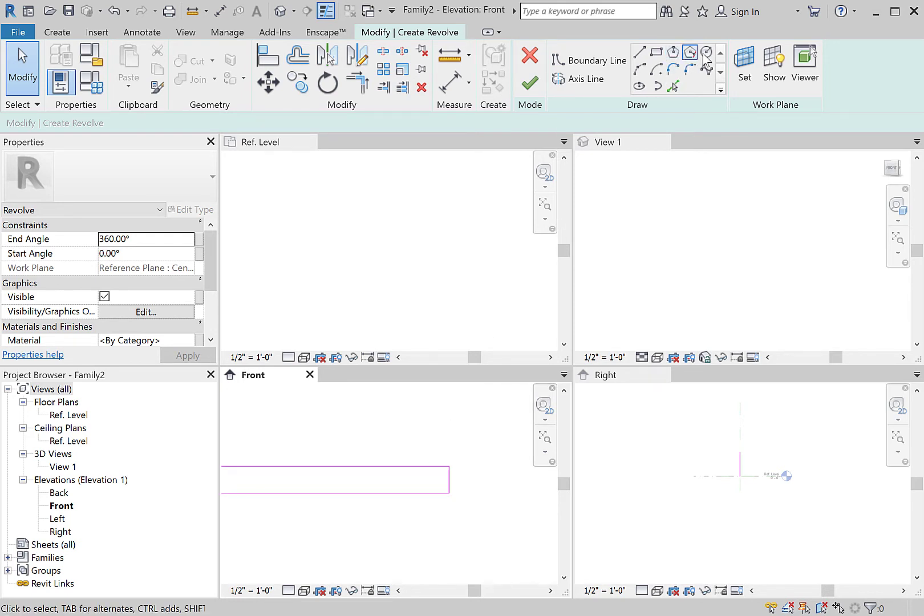
{"action": "left_click", "coordinate": [638, 74]}
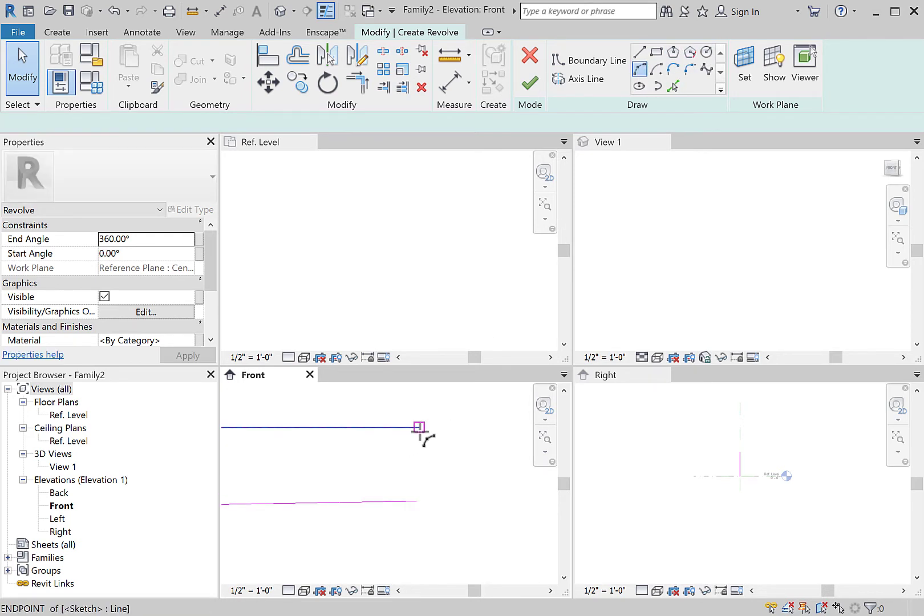
{"action": "left_click", "coordinate": [419, 426]}
{"action": "left_click", "coordinate": [422, 498]}
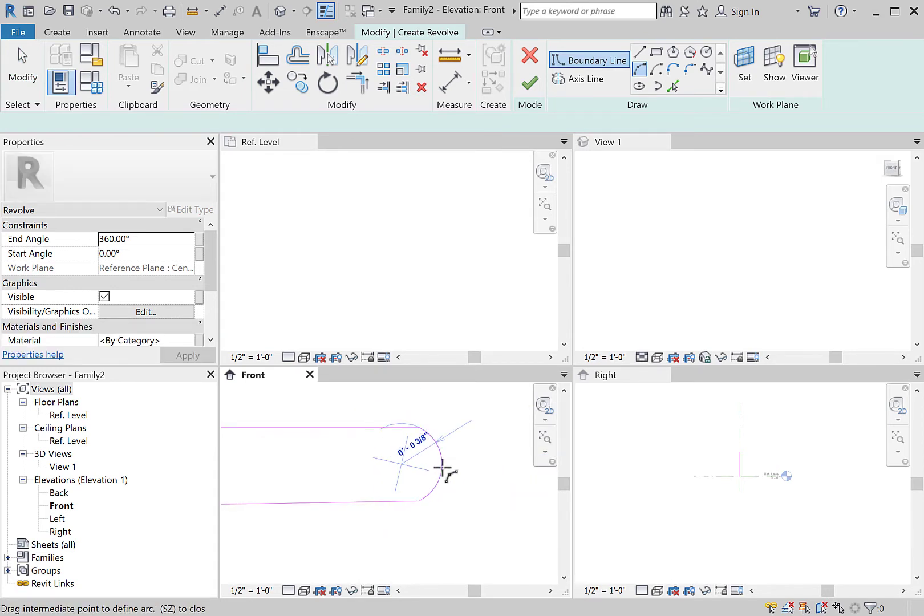
{"action": "left_click", "coordinate": [457, 463]}
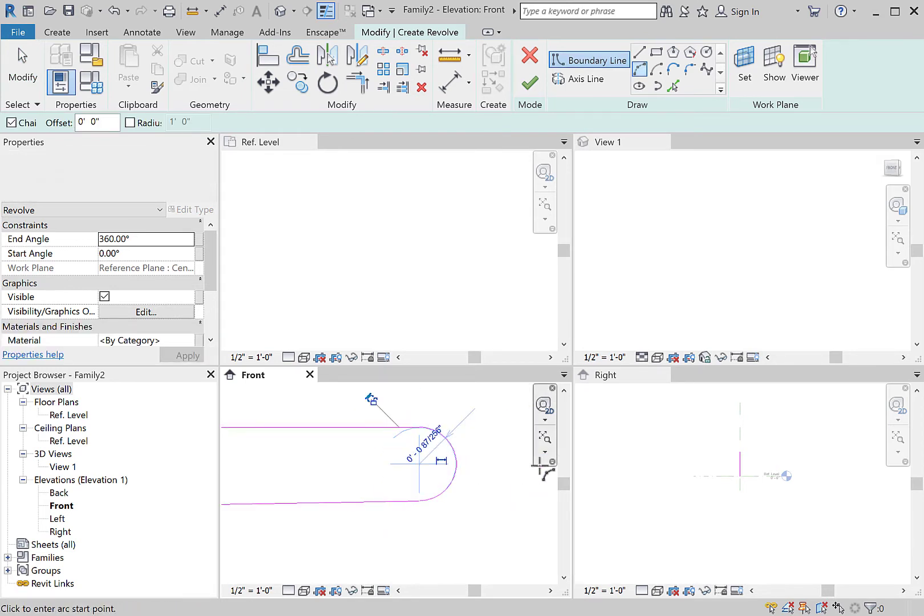
{"action": "scroll", "coordinate": [448, 511], "scroll_direction": "down", "scroll_amount": 5}
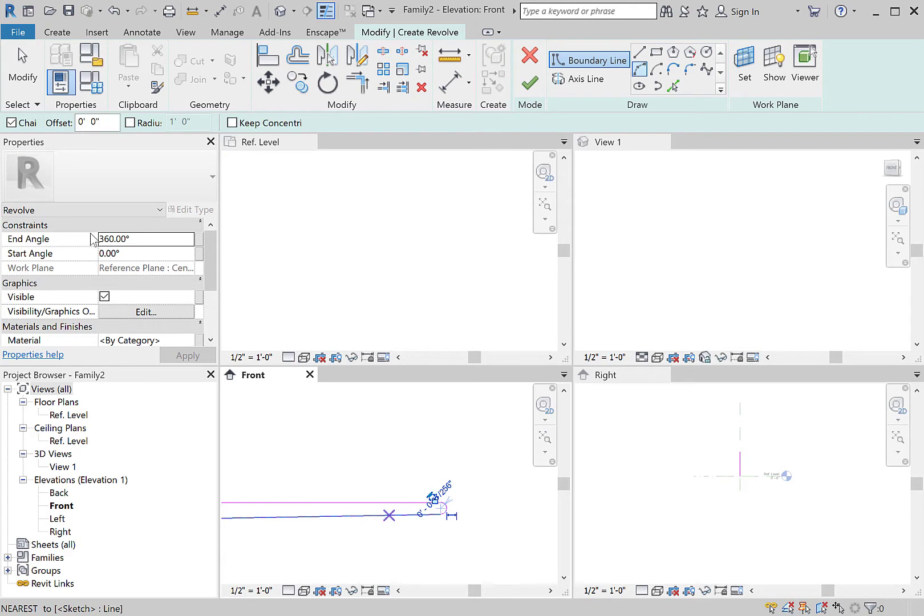
{"action": "left_click", "coordinate": [23, 77]}
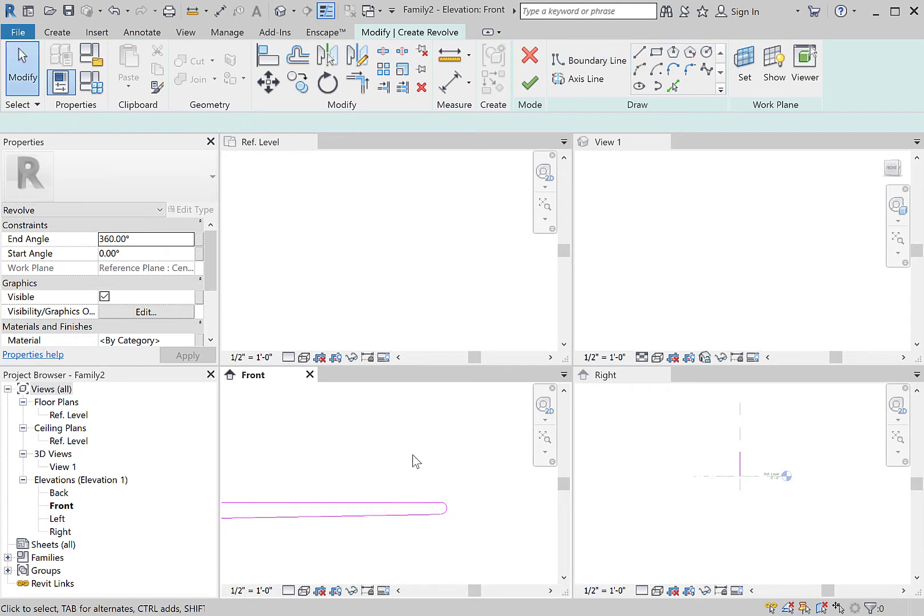
Lower the inner end of the tabletop's underside line along the stem, making the underside slope down toward the centre.
{"action": "scroll", "coordinate": [412, 455], "scroll_direction": "up", "scroll_amount": 3}
{"action": "scroll", "coordinate": [431, 539], "scroll_direction": "down", "scroll_amount": 2}
{"action": "middle_click_drag", "start_coordinate": [426, 546], "coordinate": [453, 419]}
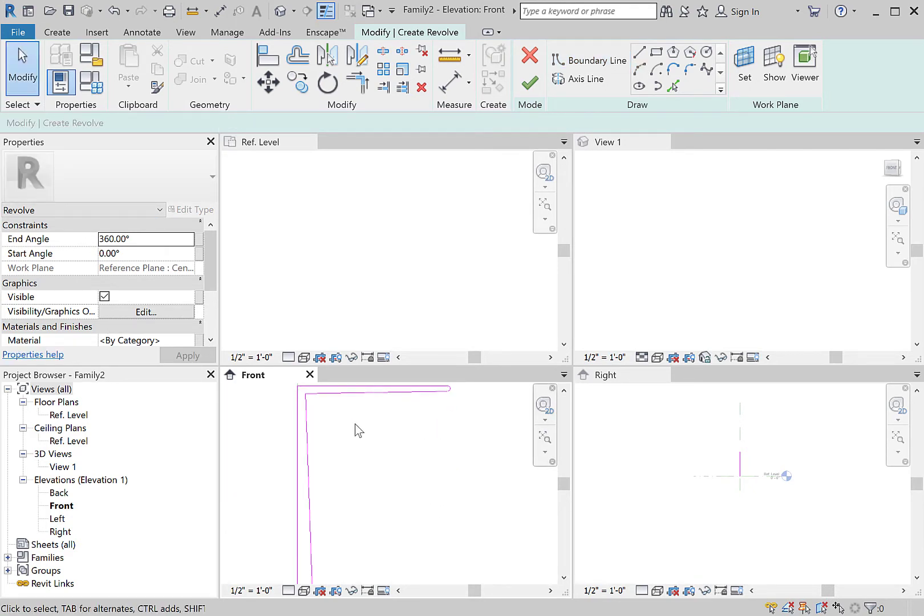
{"action": "middle_click_drag", "start_coordinate": [345, 480], "coordinate": [390, 563]}
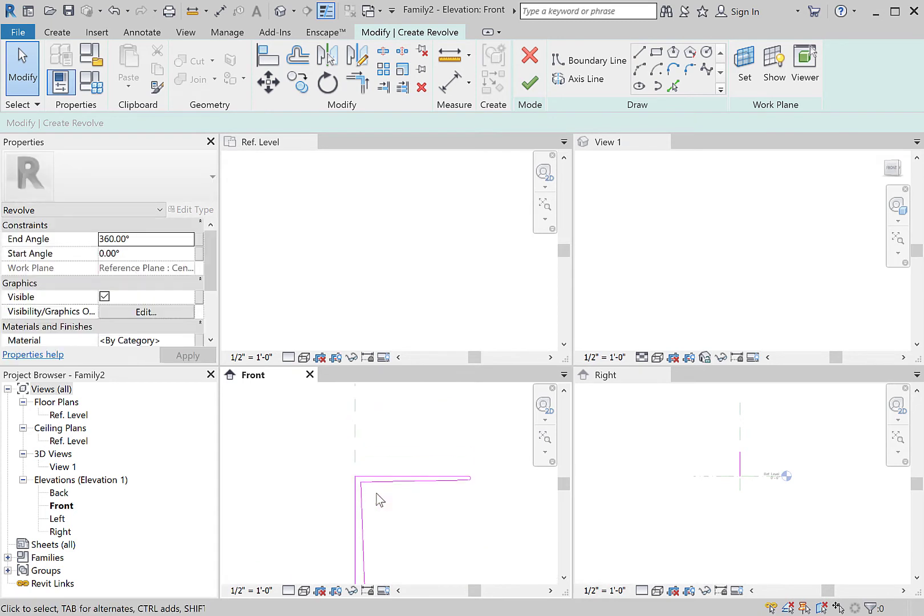
{"action": "scroll", "coordinate": [378, 493], "scroll_direction": "up", "scroll_amount": 2}
{"action": "left_click", "coordinate": [357, 488]}
{"action": "scroll", "coordinate": [355, 488], "scroll_direction": "up", "scroll_amount": 4}
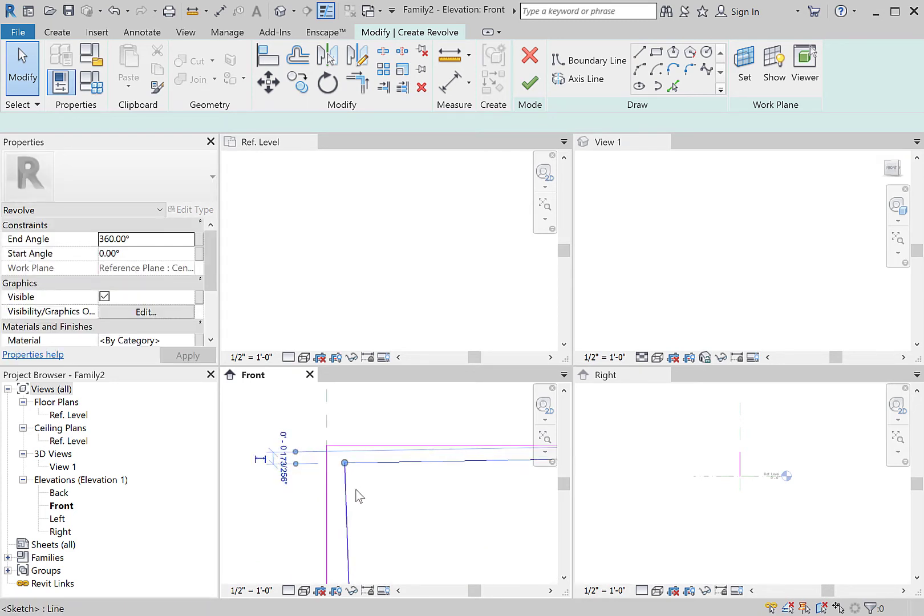
{"action": "left_click", "coordinate": [338, 467]}
{"action": "left_click_drag", "start_coordinate": [336, 440], "coordinate": [337, 473]}
Trim the stem's outer line to a corner with the sloped tabletop underside line.
{"action": "key", "text": "t"}
{"action": "key", "text": "r"}
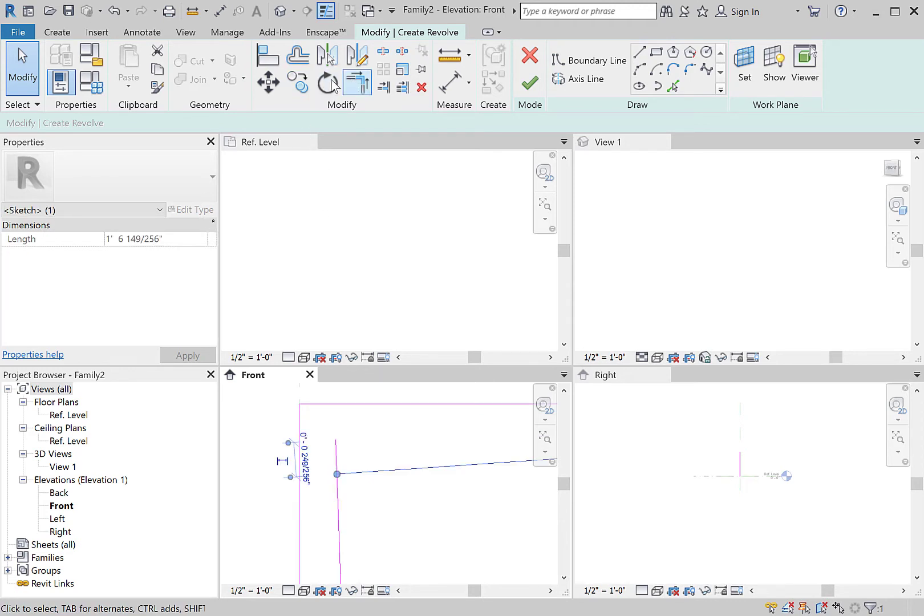
{"action": "left_click", "coordinate": [354, 90]}
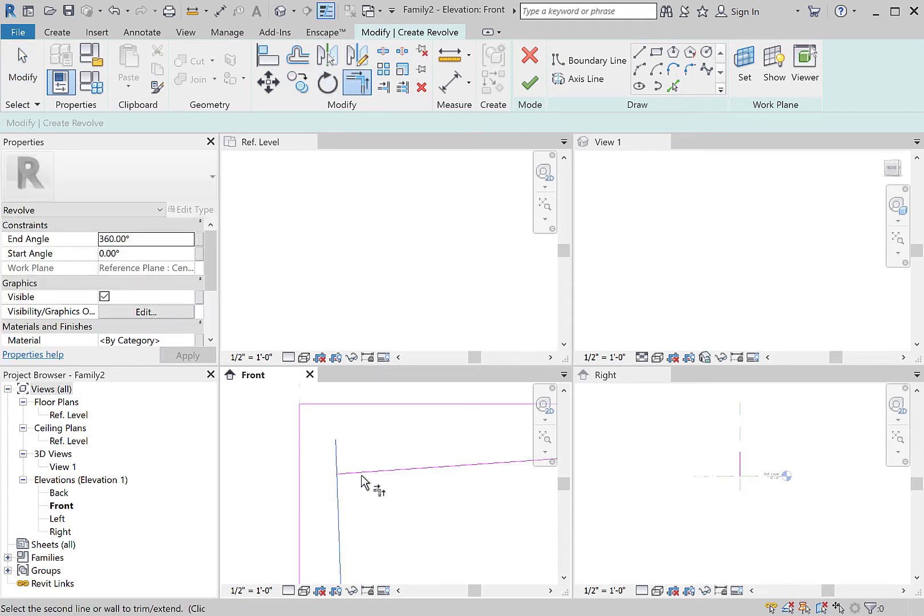
Draw the axis line along the profile's vertical centre line and finish the revolve.
{"action": "scroll", "coordinate": [382, 512], "scroll_direction": "down", "scroll_amount": 5}
{"action": "mouse_move", "coordinate": [469, 557]}
{"action": "middle_mouse_down"}
{"action": "mouse_move", "coordinate": [391, 453]}
{"action": "mouse_move", "coordinate": [391, 422]}
{"action": "mouse_move", "coordinate": [374, 478]}
{"action": "middle_mouse_up"}
{"action": "scroll", "coordinate": [398, 432], "scroll_direction": "down", "scroll_amount": 2}
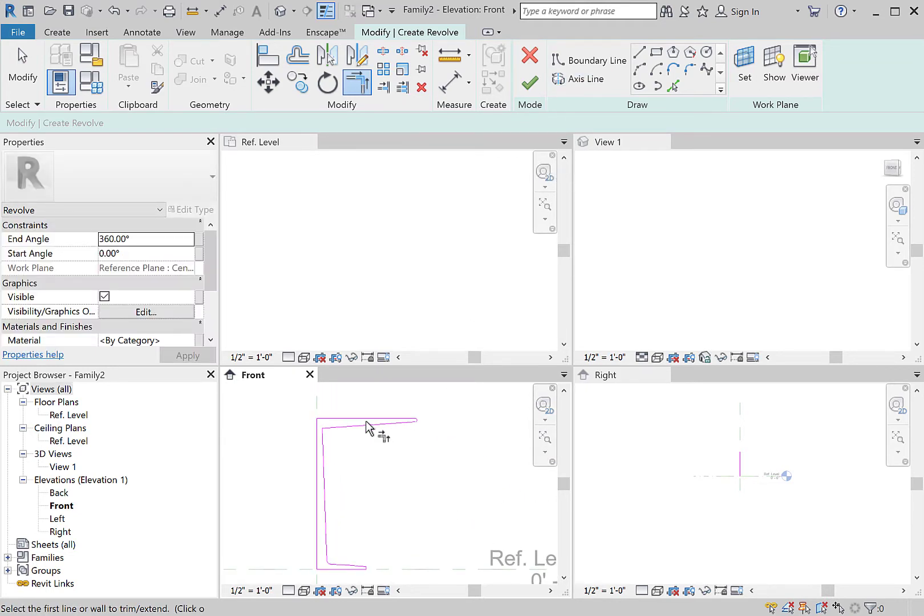
{"action": "left_click", "coordinate": [314, 418]}
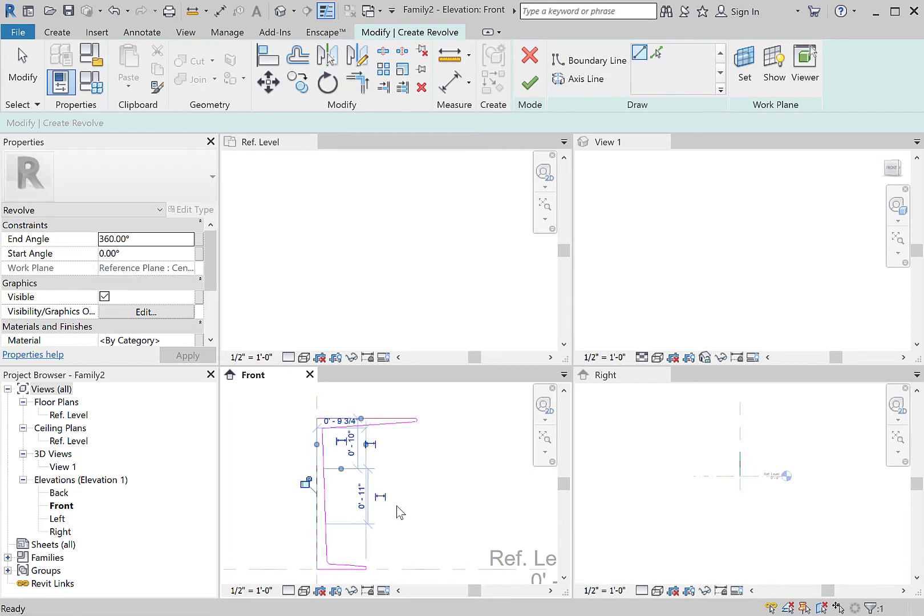
{"action": "left_click", "coordinate": [536, 83]}
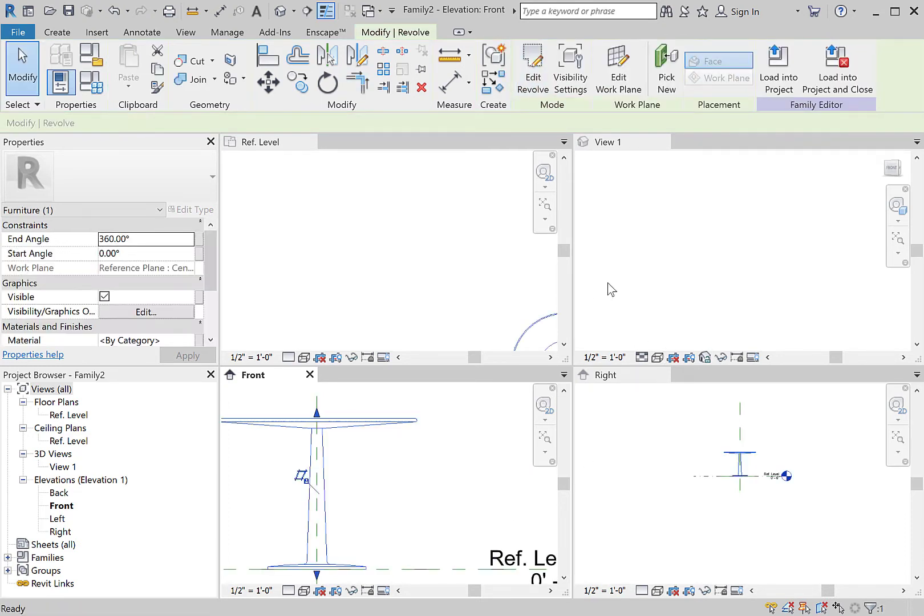
Frame the table in the views and show the 3D view shaded from an angled viewpoint.
{"action": "scroll", "coordinate": [691, 263], "scroll_direction": "down", "scroll_amount": 5}
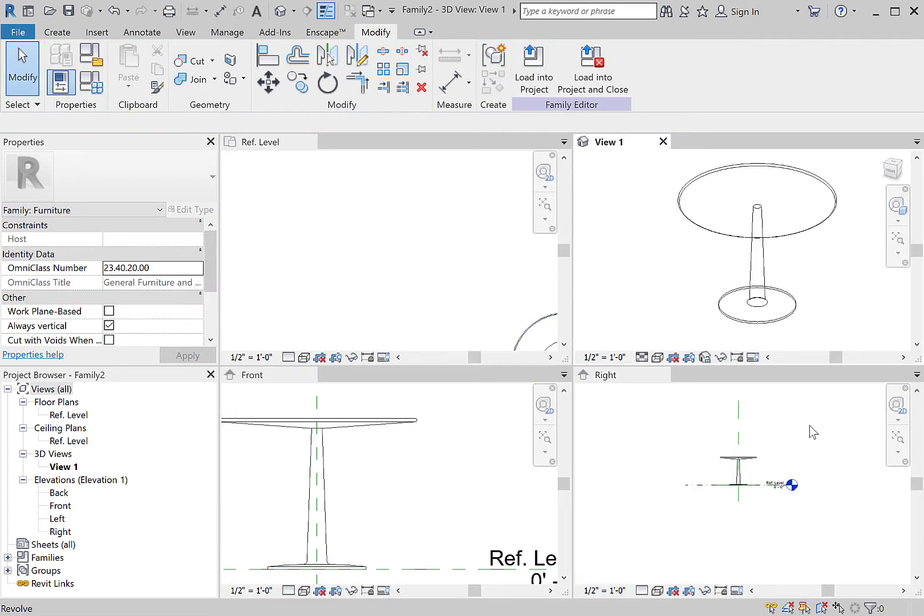
{"action": "left_click", "coordinate": [901, 443]}
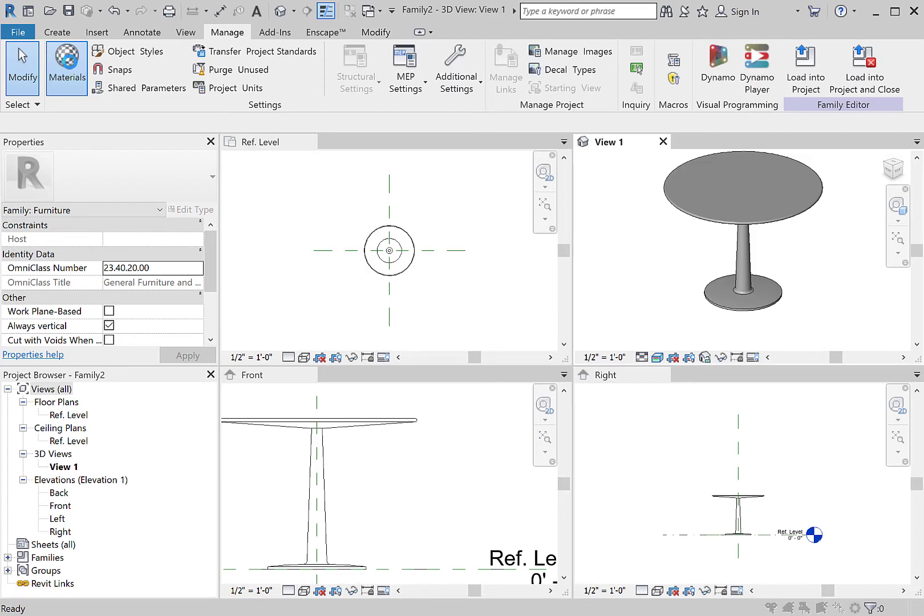
Replace the Default material's appearance asset with Acetal Resin (White).
{"action": "left_click", "coordinate": [68, 67]}
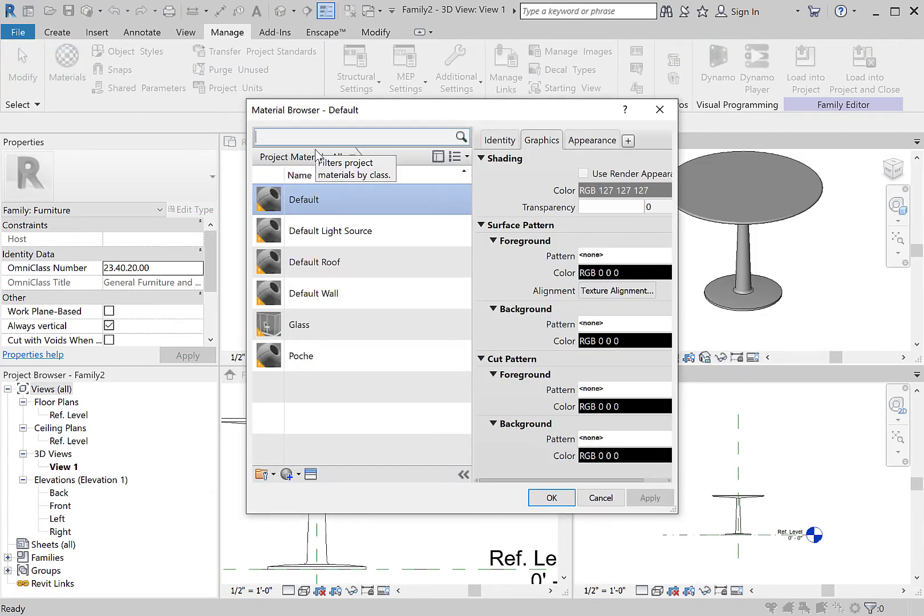
{"action": "left_click", "coordinate": [311, 474]}
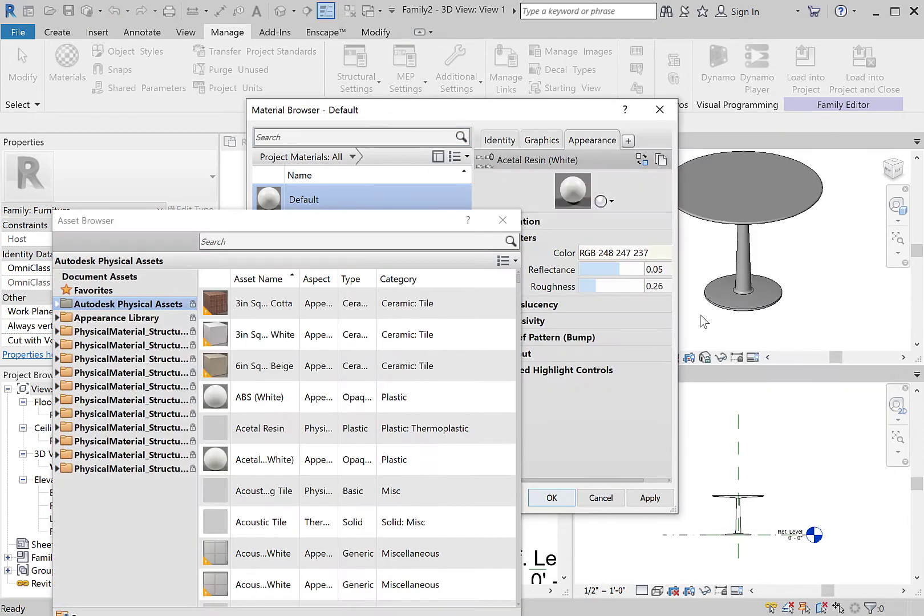
{"action": "key", "text": "Return"}
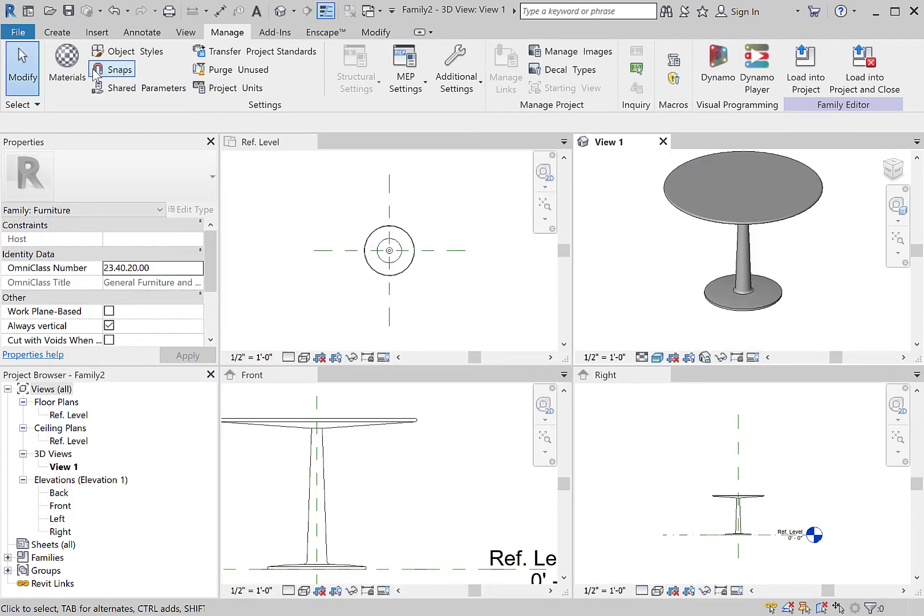
Try painting both halves of the tabletop's upper surface with the Default Light Source material.
{"action": "left_click", "coordinate": [725, 220]}
{"action": "left_click", "coordinate": [231, 79]}
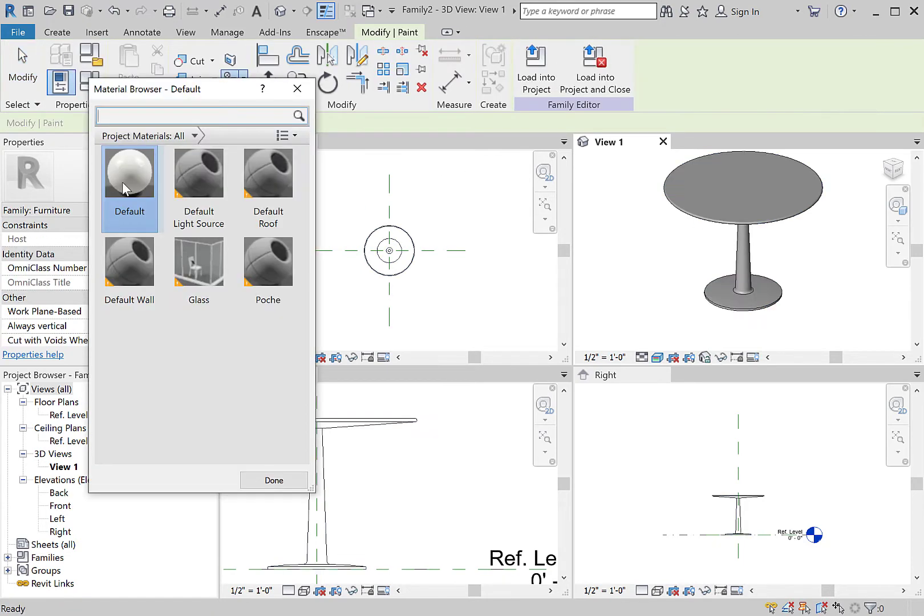
{"action": "left_click", "coordinate": [199, 173]}
{"action": "left_click", "coordinate": [739, 190]}
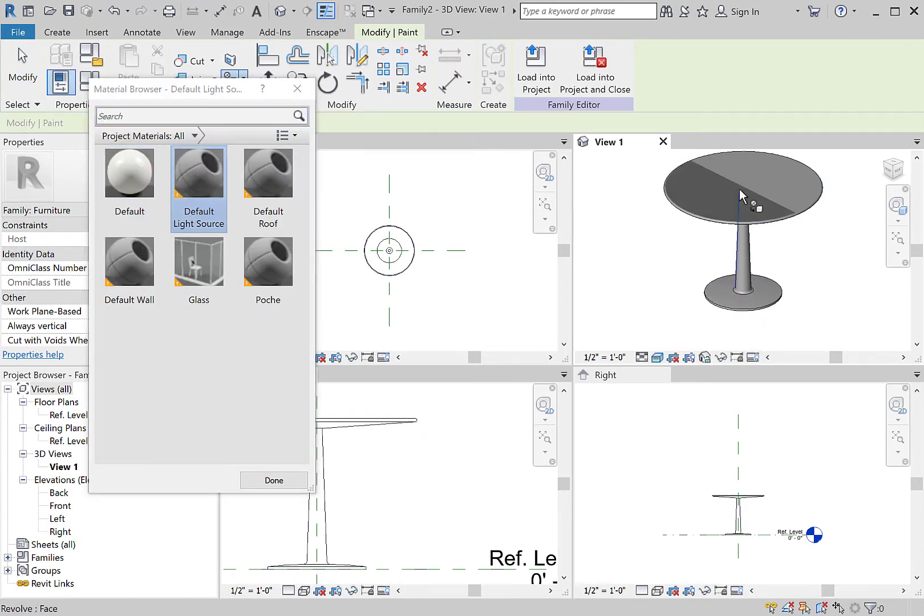
{"action": "left_click", "coordinate": [779, 183]}
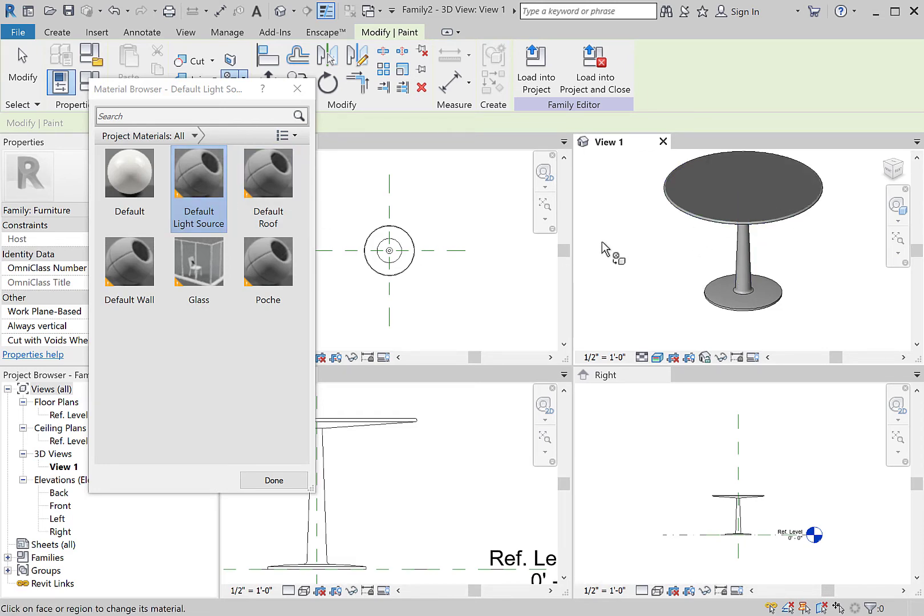
{"action": "key", "text": "Escape"}
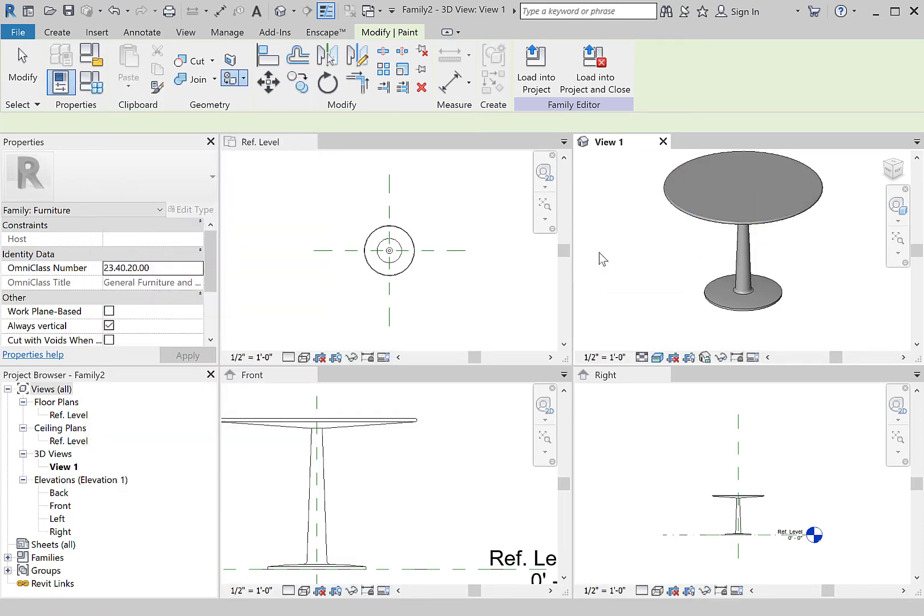
From the table revolve's material setting, replace the Default material's appearance asset with Paint - Enamel Glossy (White) from the Appearance Library.
{"action": "left_click", "coordinate": [182, 340]}
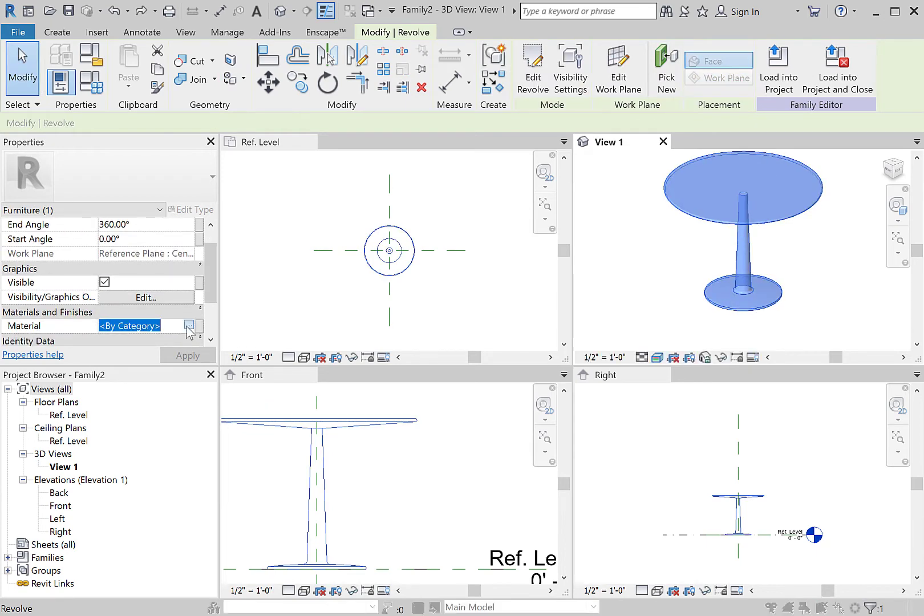
{"action": "left_click", "coordinate": [189, 325]}
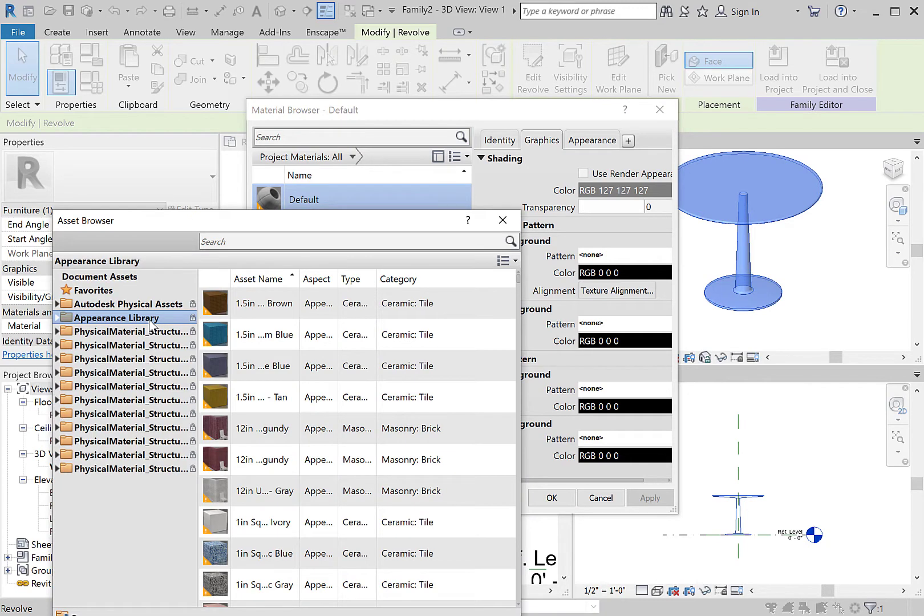
{"action": "double_click", "coordinate": [152, 324]}
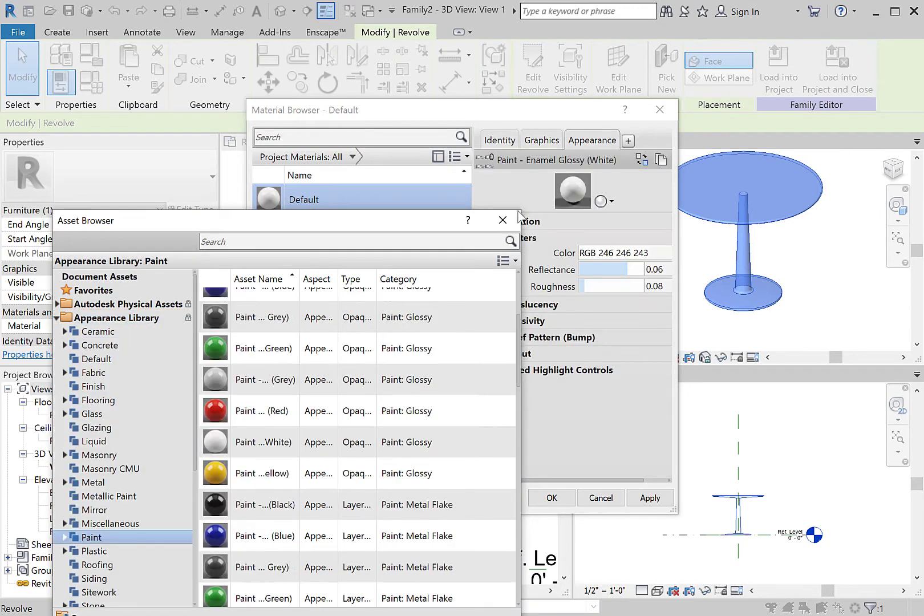
{"action": "left_click", "coordinate": [507, 220]}
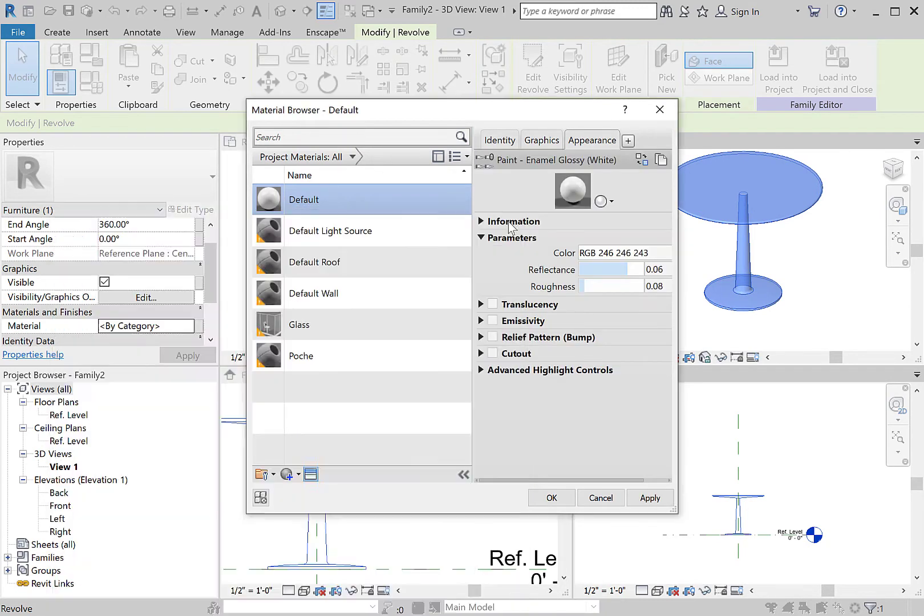
Rename the Default material as "white plastic s" and assign it to the table revolve.
{"action": "right_click", "coordinate": [311, 199]}
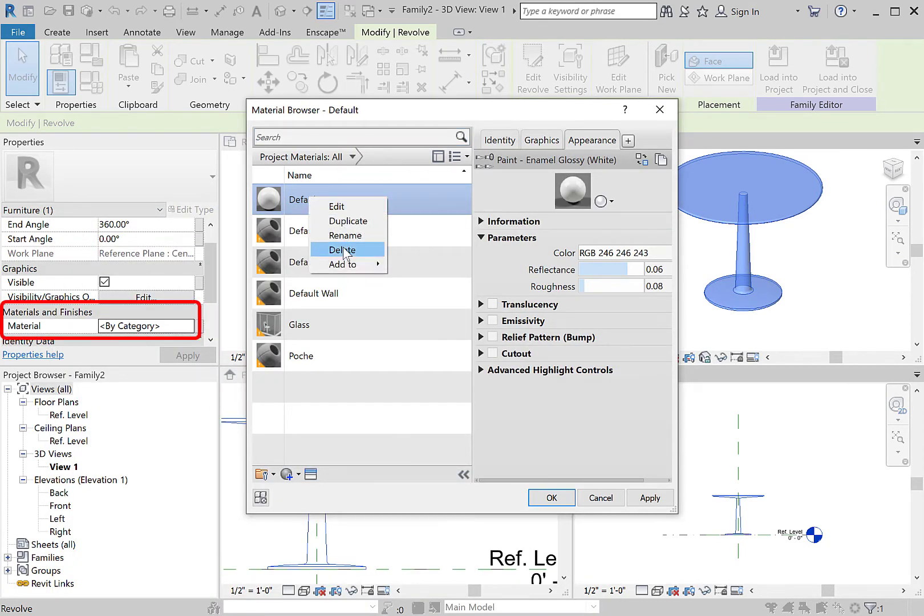
{"action": "key", "text": "Escape"}
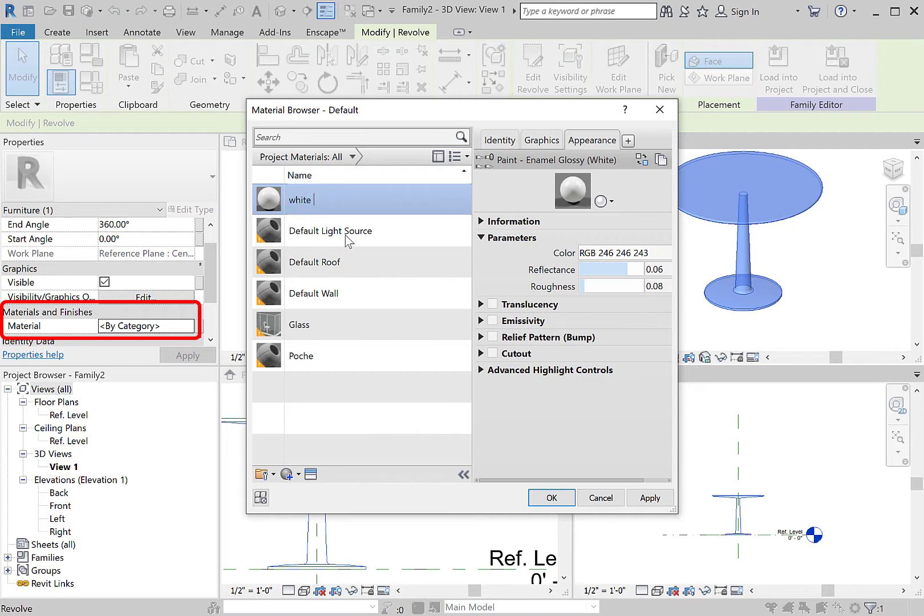
{"action": "type", "text": "ic s"}
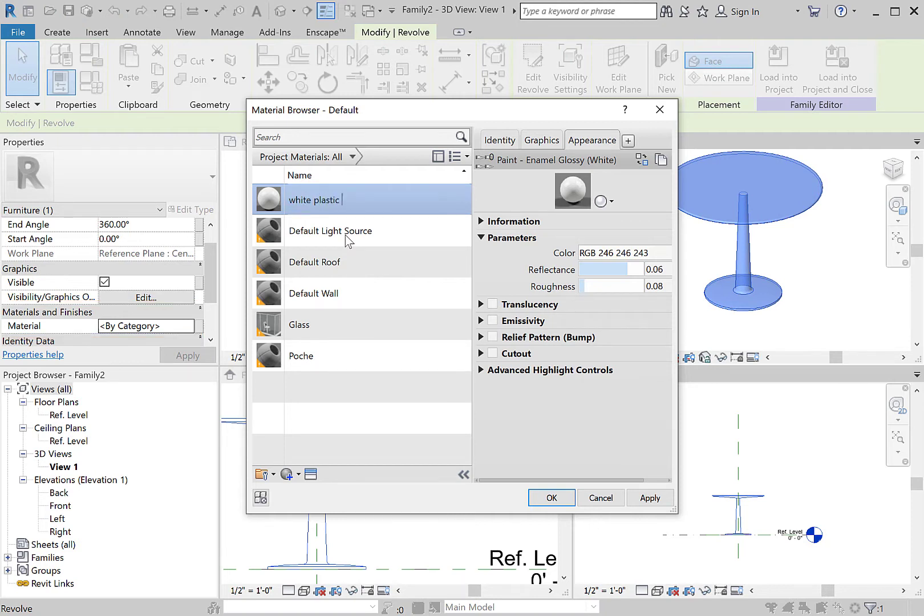
{"action": "key", "text": "Return"}
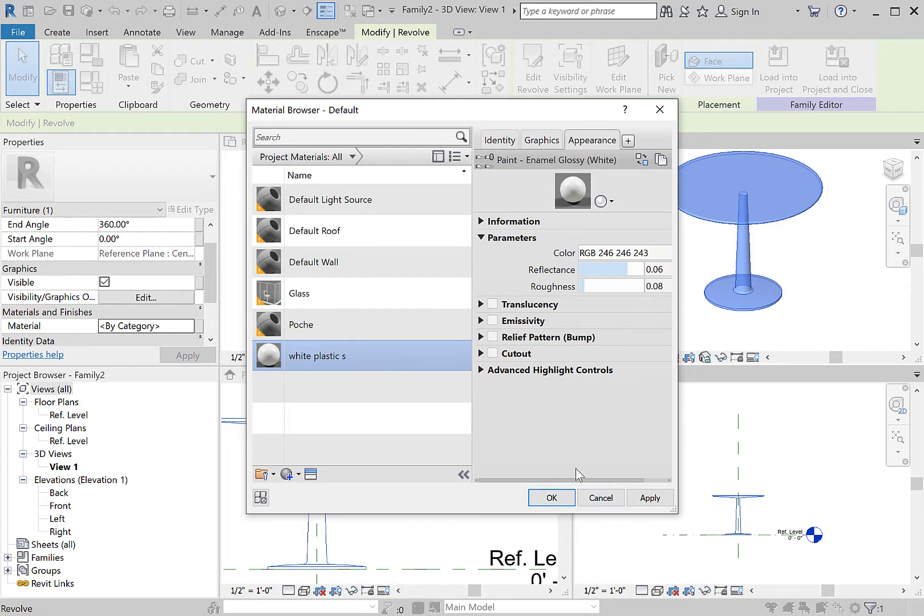
{"action": "left_click", "coordinate": [551, 497]}
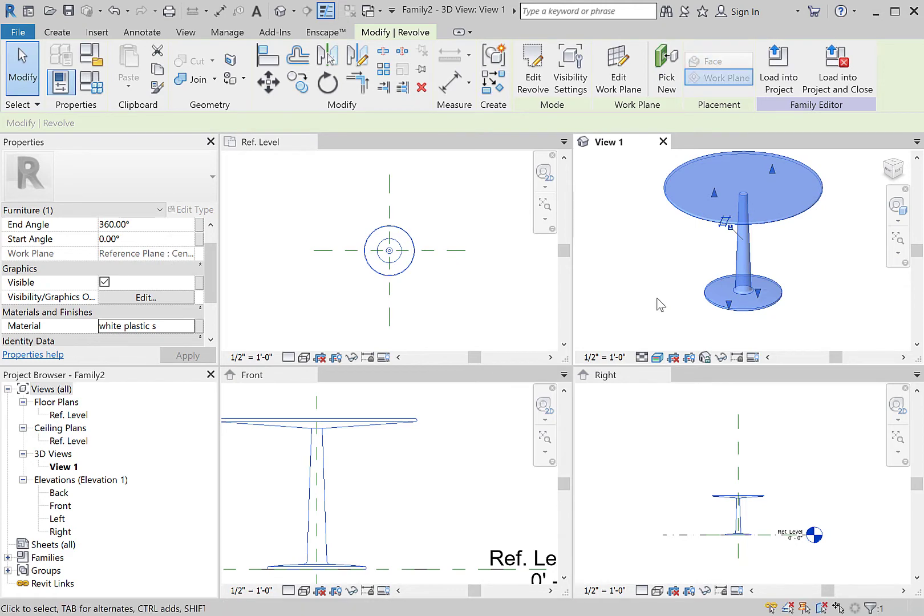
{"action": "left_click", "coordinate": [659, 305]}
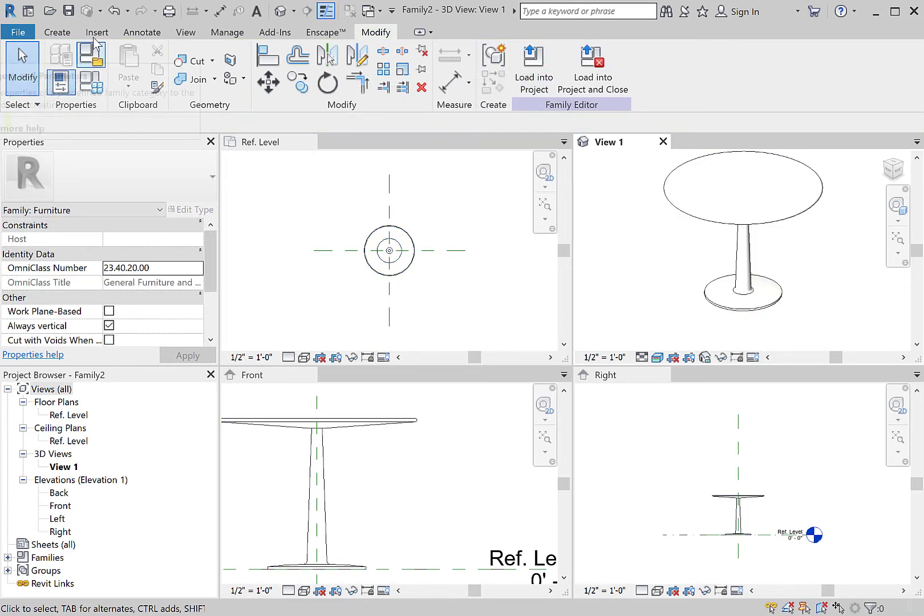
Save the family as "round dining table.rfa" in the revit folder.
{"action": "left_click", "coordinate": [12, 33]}
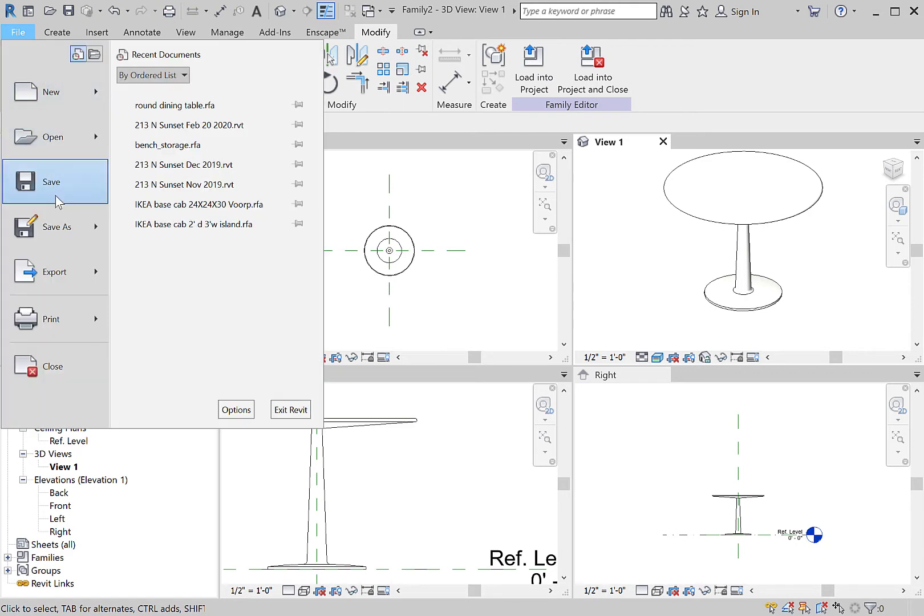
{"action": "mouse_move", "coordinate": [66, 222]}
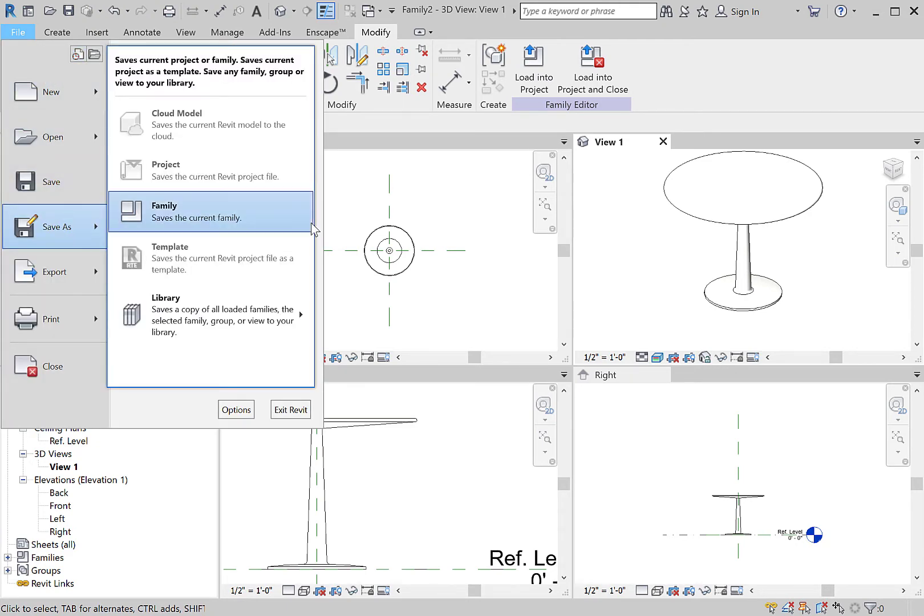
{"action": "left_click", "coordinate": [228, 265]}
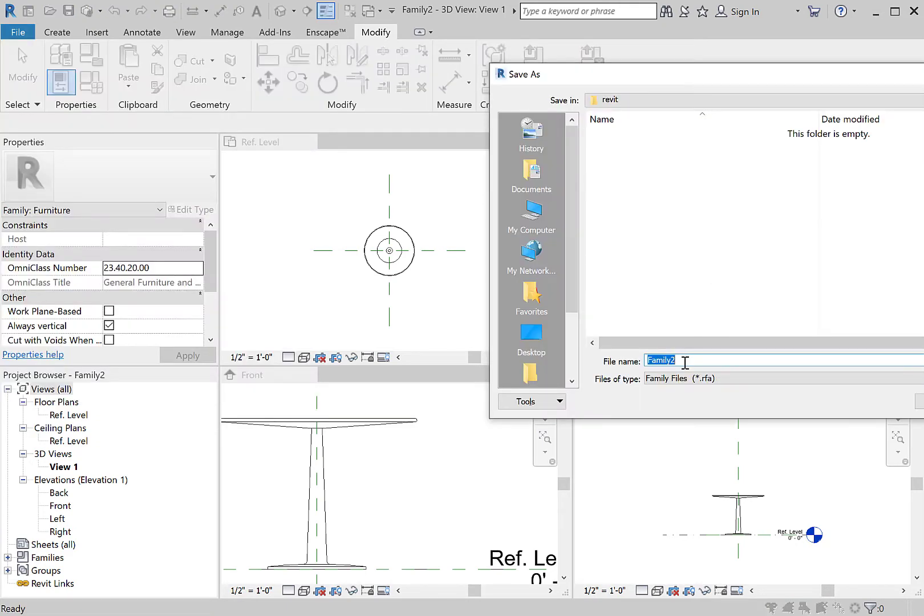
{"action": "type", "text": "round dining table.rfa"}
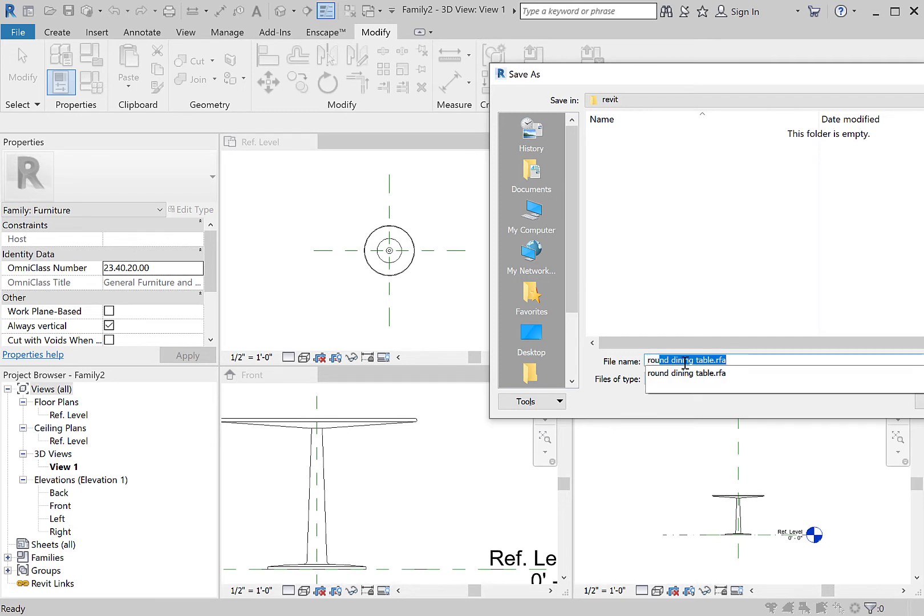
{"action": "key", "text": "Return"}
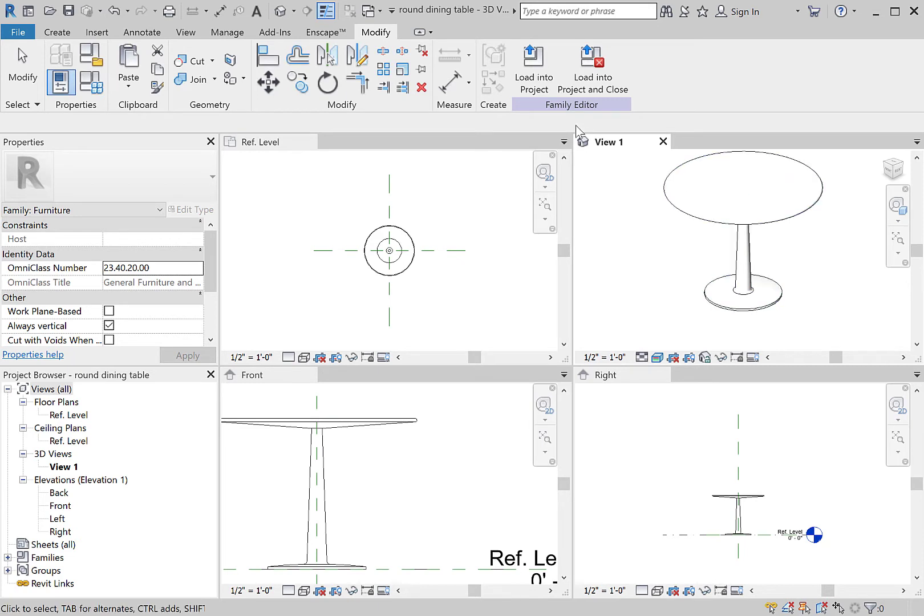
{"action": "left_click", "coordinate": [529, 80]}
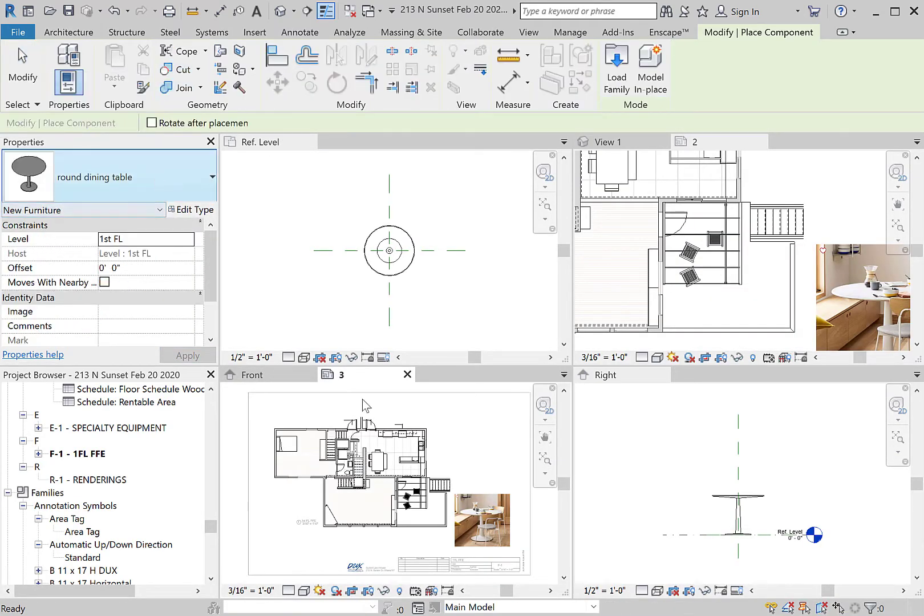
{"action": "scroll", "coordinate": [381, 502], "scroll_direction": "up", "scroll_amount": 5}
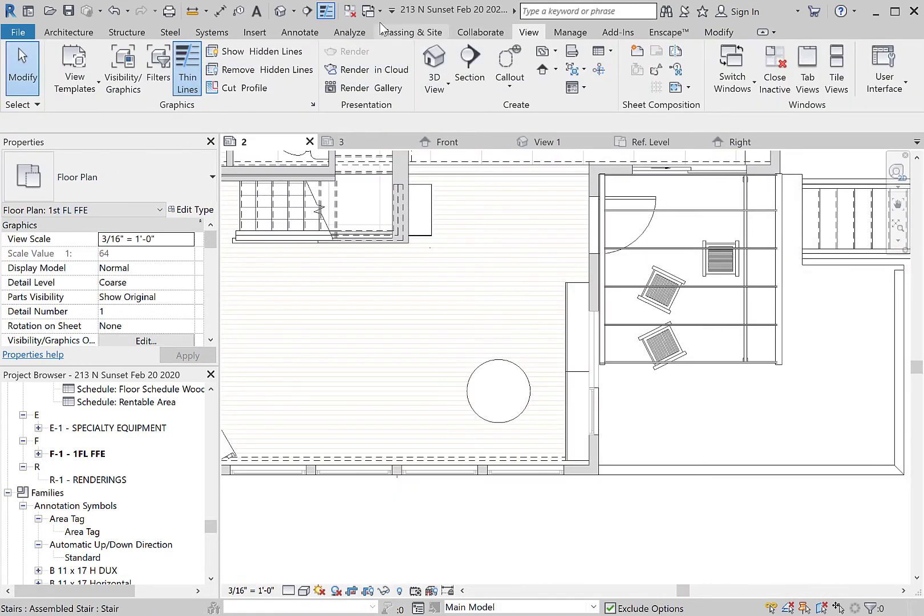
Start Enscape with 3D View 4 and examine the round dining table up close in the rendered room.
{"action": "left_click", "coordinate": [669, 32]}
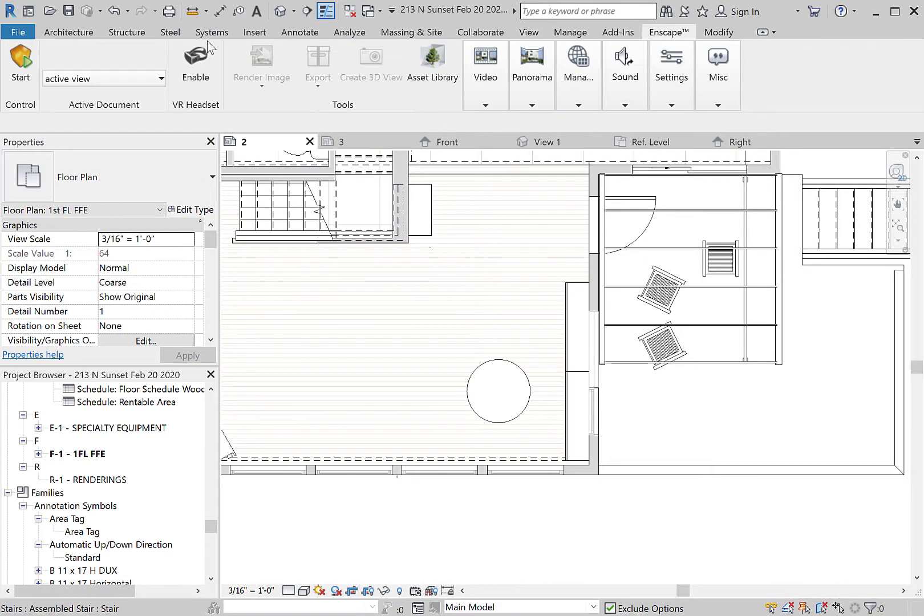
{"action": "left_click", "coordinate": [95, 77]}
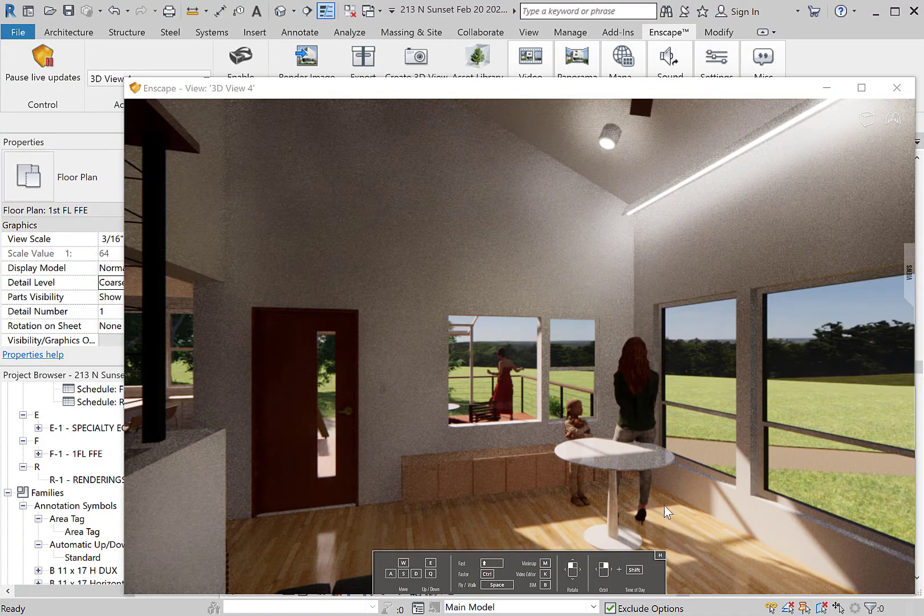
{"action": "scroll", "coordinate": [506, 492], "scroll_direction": "down", "scroll_amount": 5}
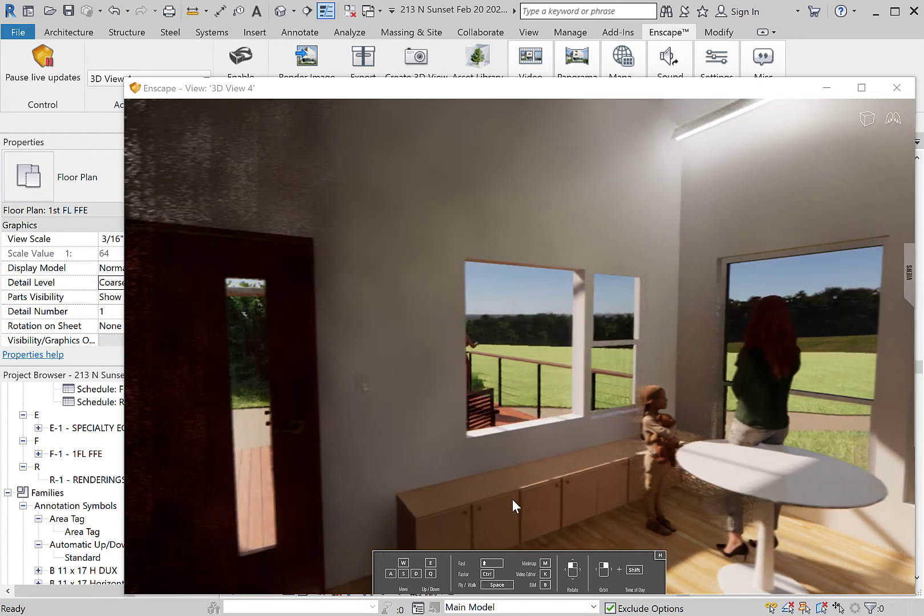
{"action": "key", "text": "a"}
{"action": "left_click_drag", "start_coordinate": [532, 494], "coordinate": [707, 494]}
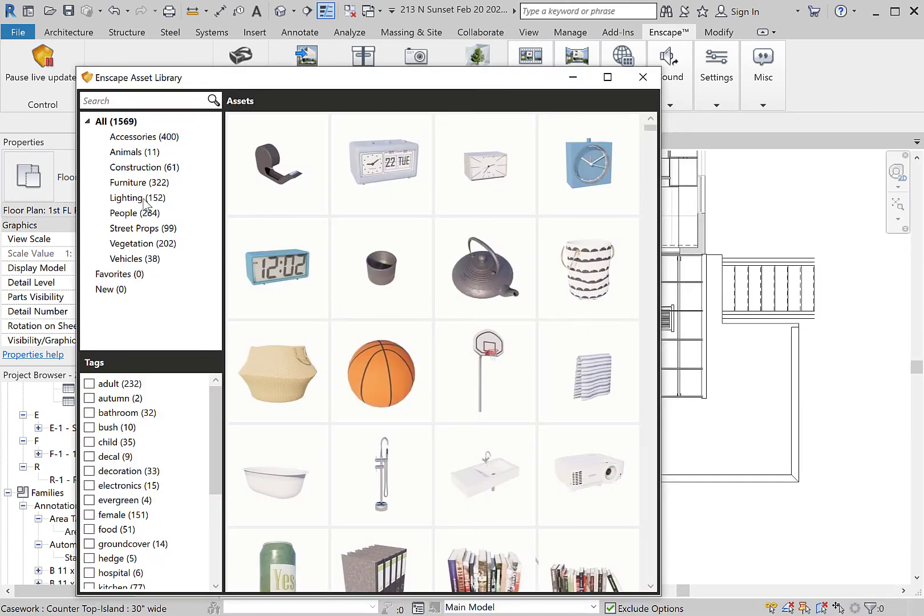
Pick Dining Chair 09 from the Enscape Asset Library's Furniture category and place it just above the round table in the 1st FL FFE plan.
{"action": "left_click", "coordinate": [140, 182]}
{"action": "mouse_move", "coordinate": [567, 287]}
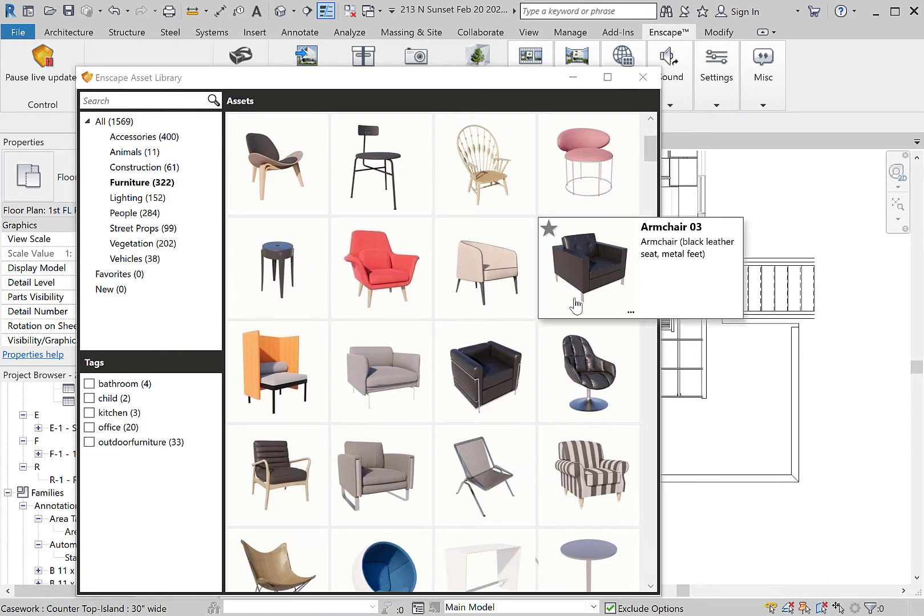
{"action": "scroll", "coordinate": [576, 305], "scroll_direction": "down", "scroll_amount": 4}
{"action": "scroll", "coordinate": [576, 305], "scroll_direction": "down", "scroll_amount": 2}
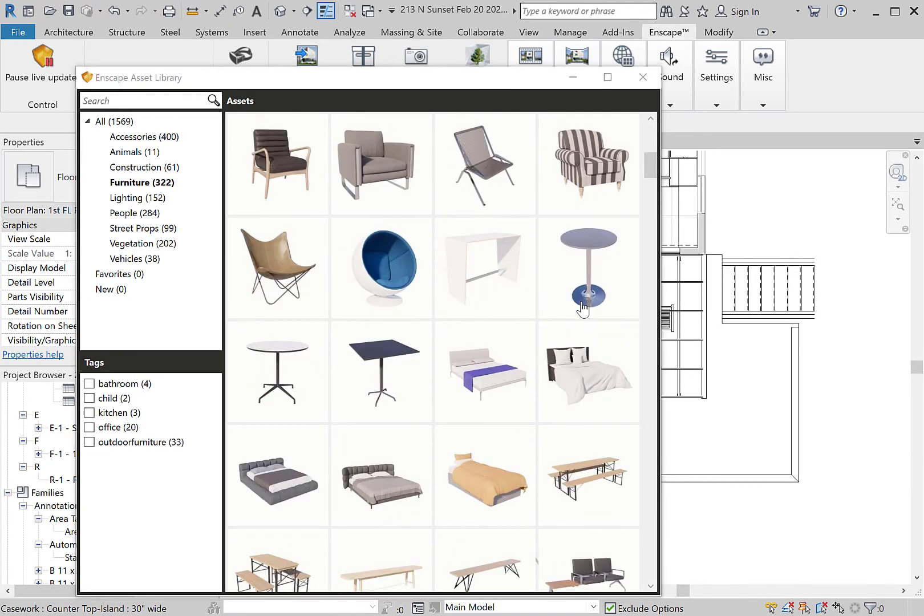
{"action": "scroll", "coordinate": [582, 308], "scroll_direction": "down", "scroll_amount": 8}
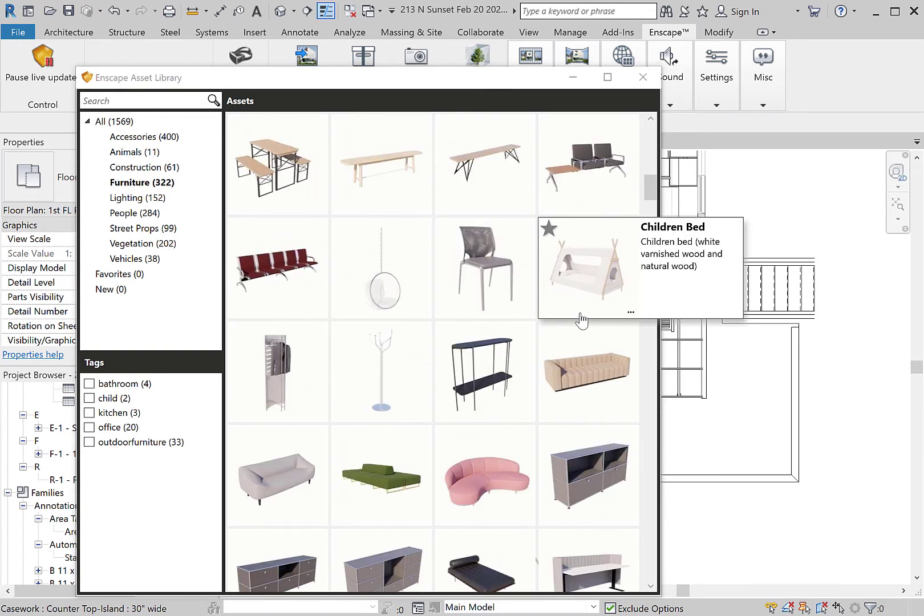
{"action": "scroll", "coordinate": [546, 402], "scroll_direction": "down", "scroll_amount": 8}
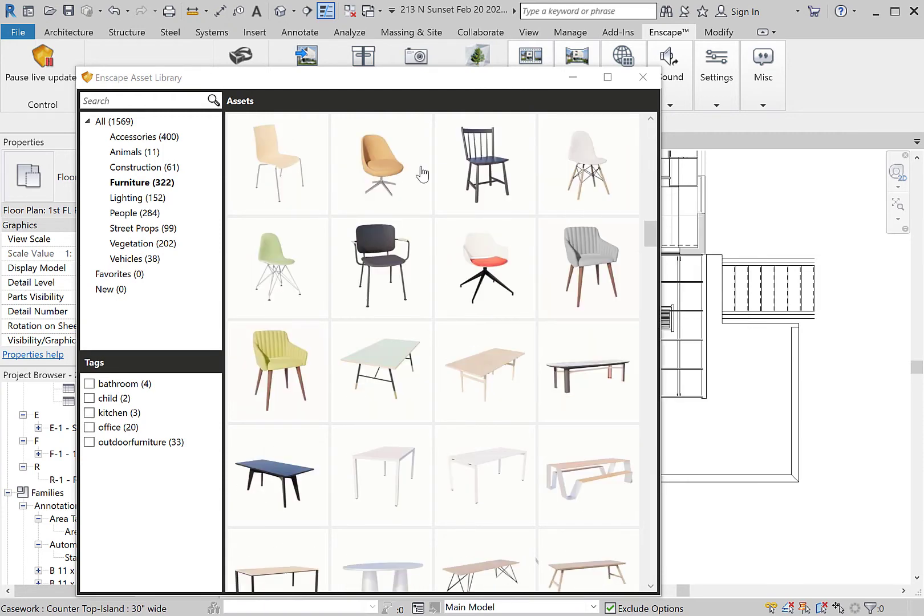
{"action": "left_click", "coordinate": [405, 175]}
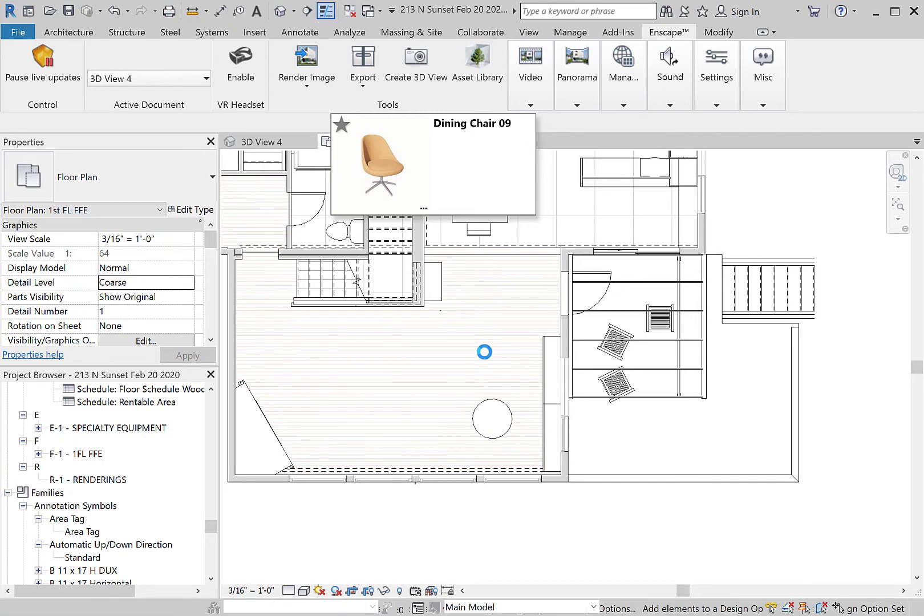
{"action": "left_click", "coordinate": [496, 385]}
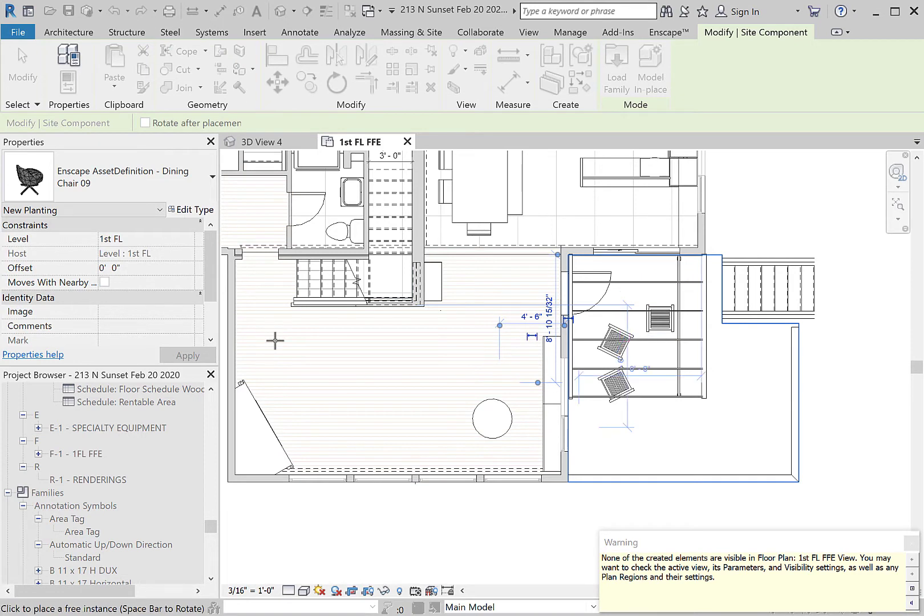
Reveal the hidden elements in the 1st FL FFE plan and unhide the Planting category of the Enscape assets.
{"action": "left_click", "coordinate": [400, 591]}
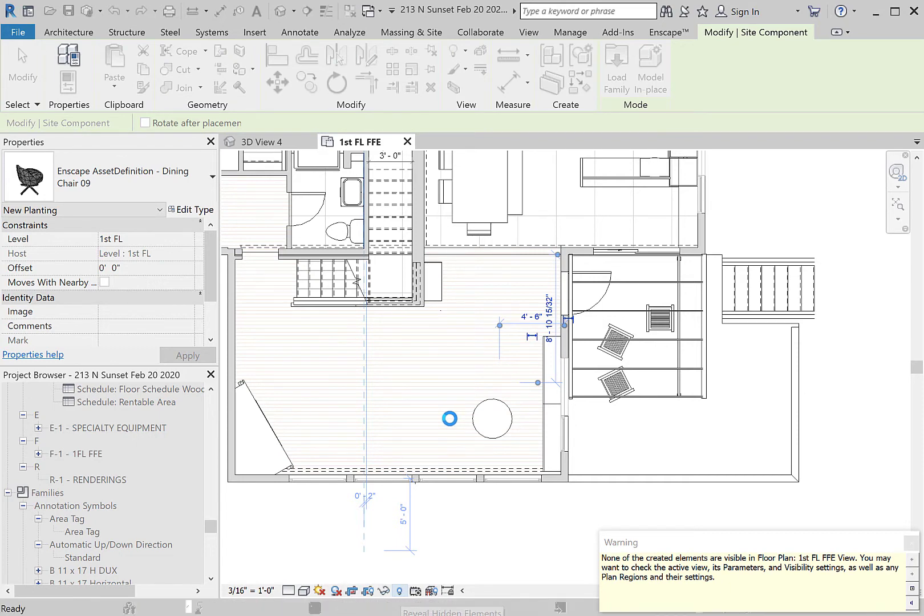
{"action": "scroll", "coordinate": [536, 454], "scroll_direction": "up", "scroll_amount": 3}
{"action": "right_click", "coordinate": [531, 415]}
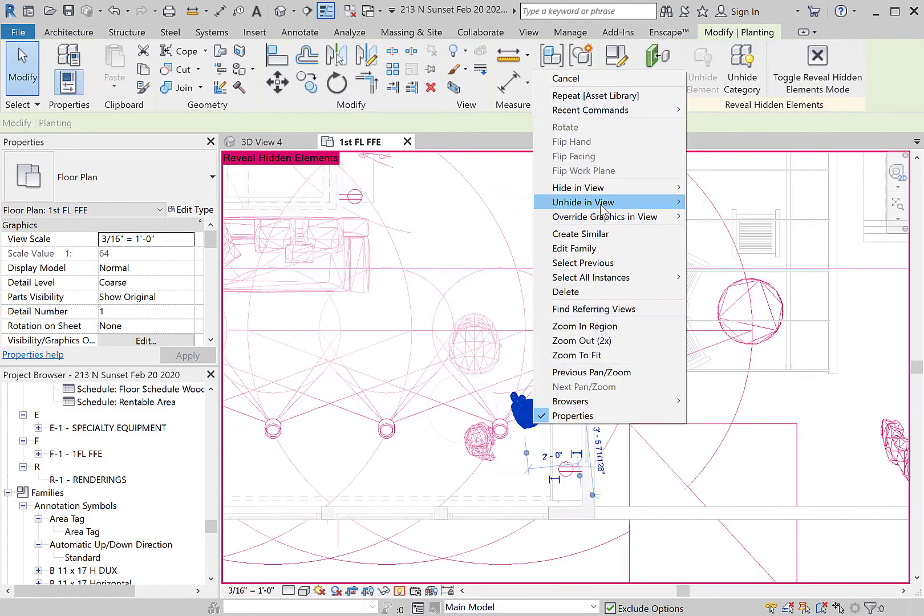
{"action": "mouse_move", "coordinate": [602, 201]}
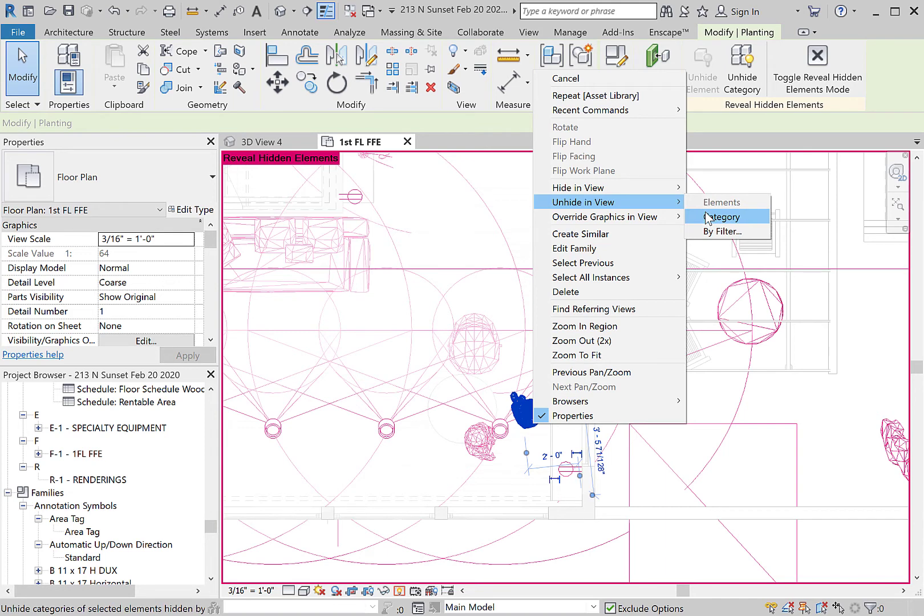
{"action": "left_click", "coordinate": [707, 217]}
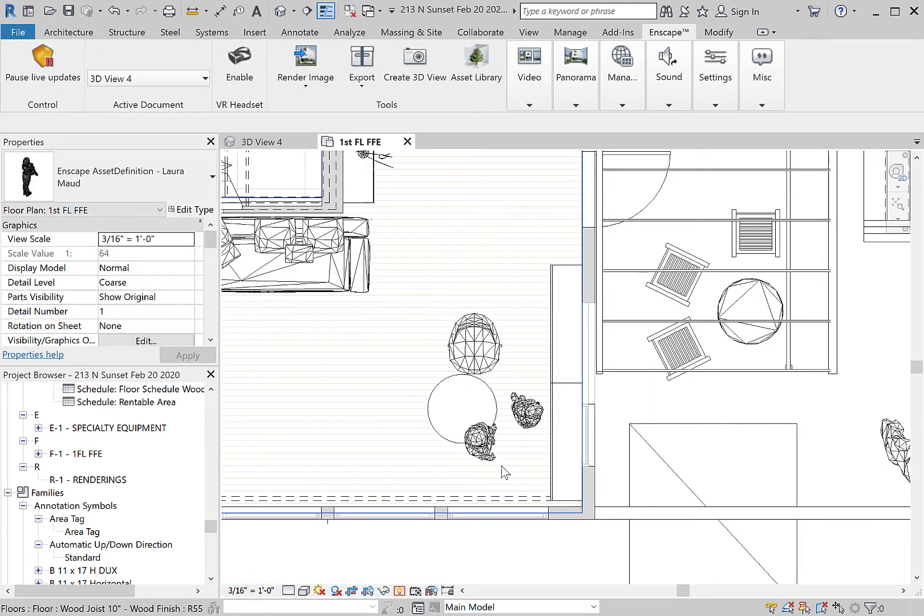
Move the round table up against the dining chair and copy the chair about 3'-7" away to the table's lower-left side.
{"action": "scroll", "coordinate": [466, 422], "scroll_direction": "up", "scroll_amount": 3}
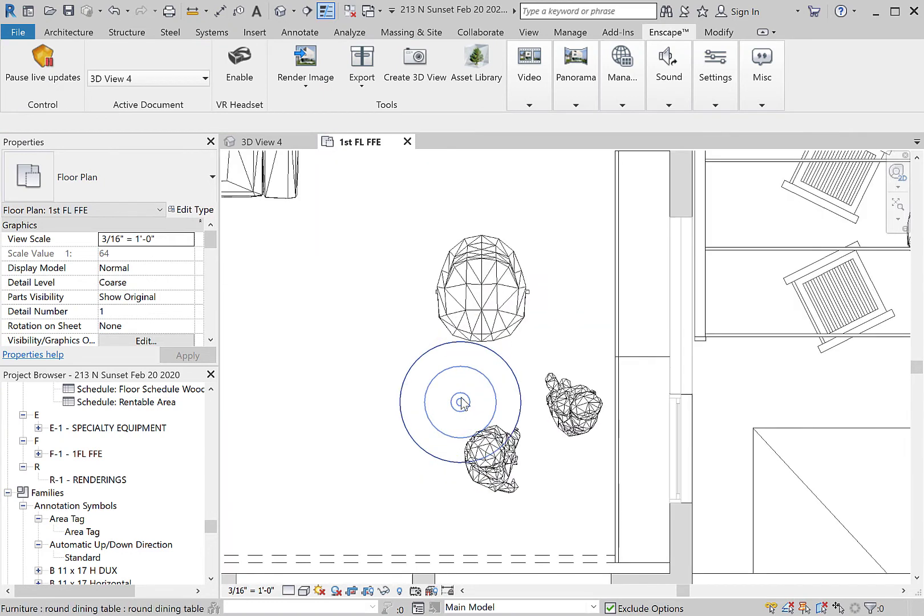
{"action": "left_click_drag", "start_coordinate": [488, 384], "coordinate": [499, 378]}
{"action": "left_click", "coordinate": [481, 305]}
{"action": "key", "text": "c"}
{"action": "key", "text": "o"}
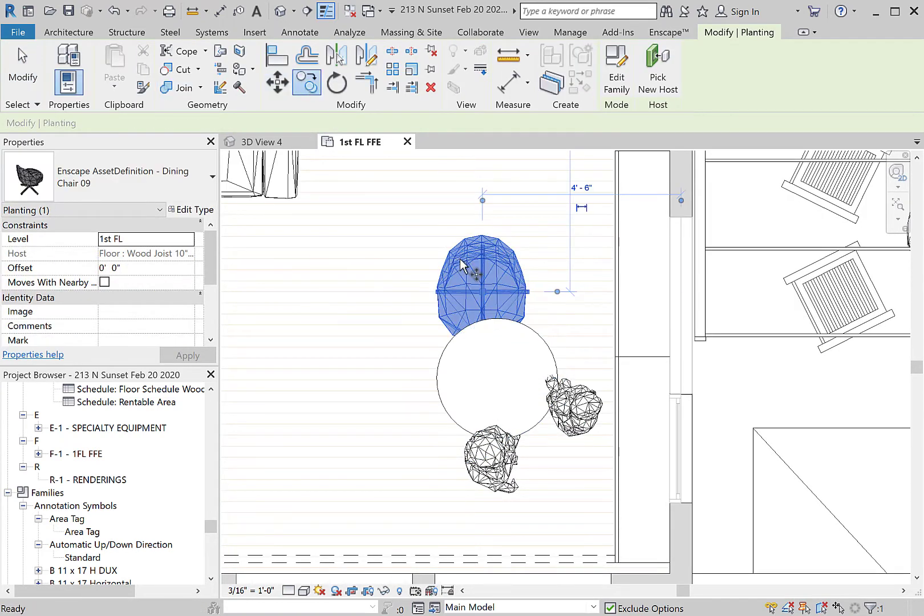
{"action": "left_click", "coordinate": [453, 331]}
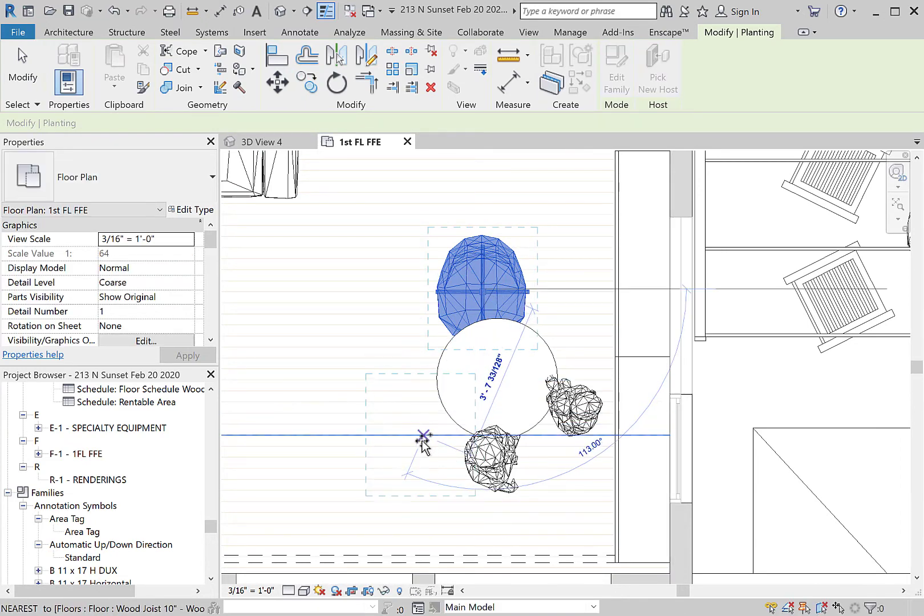
{"action": "left_click", "coordinate": [421, 443]}
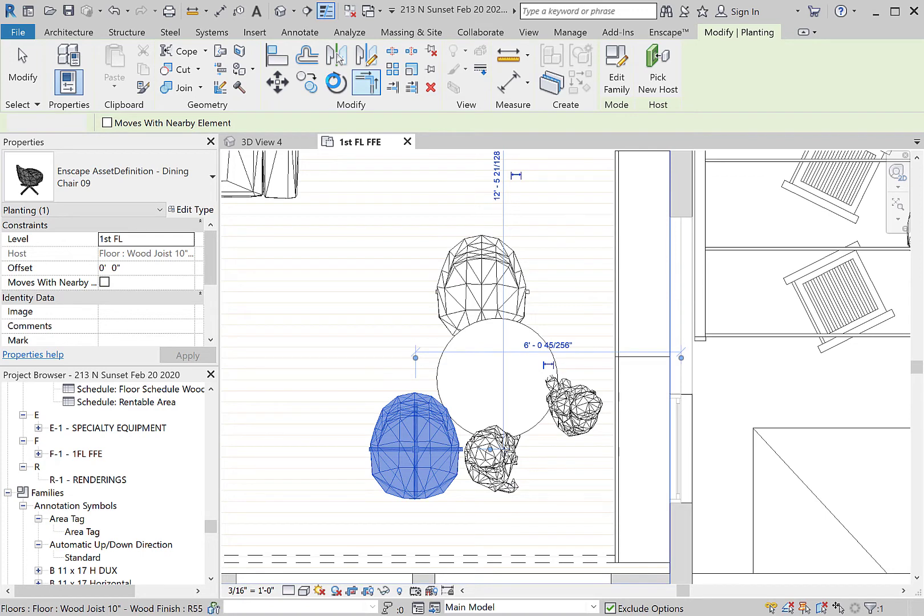
Rotate the copied dining chair about 90° counterclockwise and about 25° further so that it faces the round table.
{"action": "left_click", "coordinate": [337, 83]}
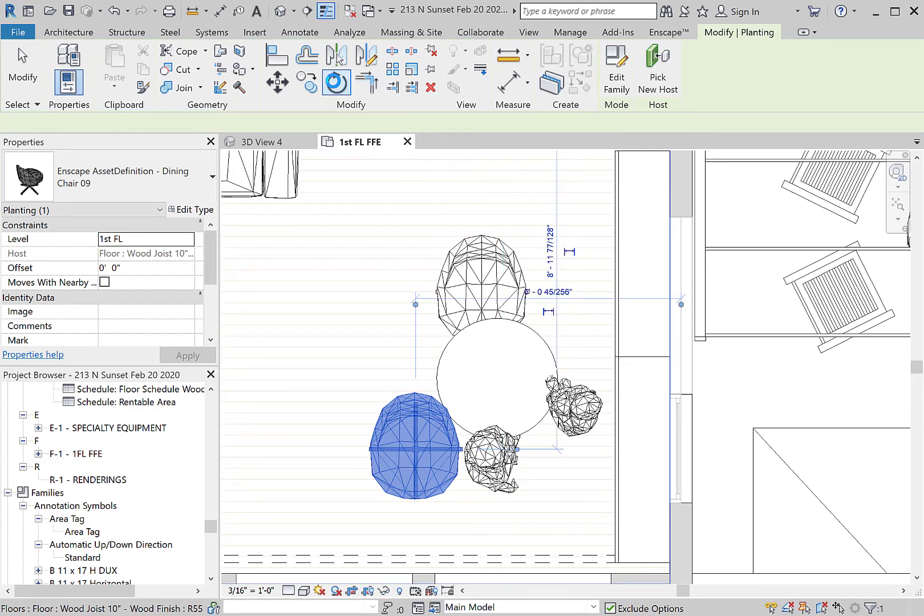
{"action": "left_click", "coordinate": [487, 416]}
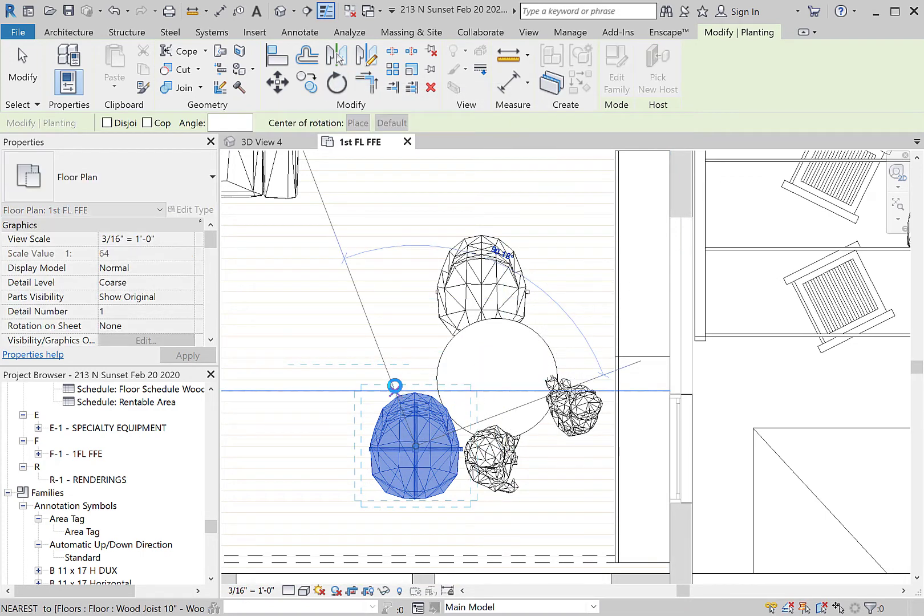
{"action": "left_click", "coordinate": [394, 386]}
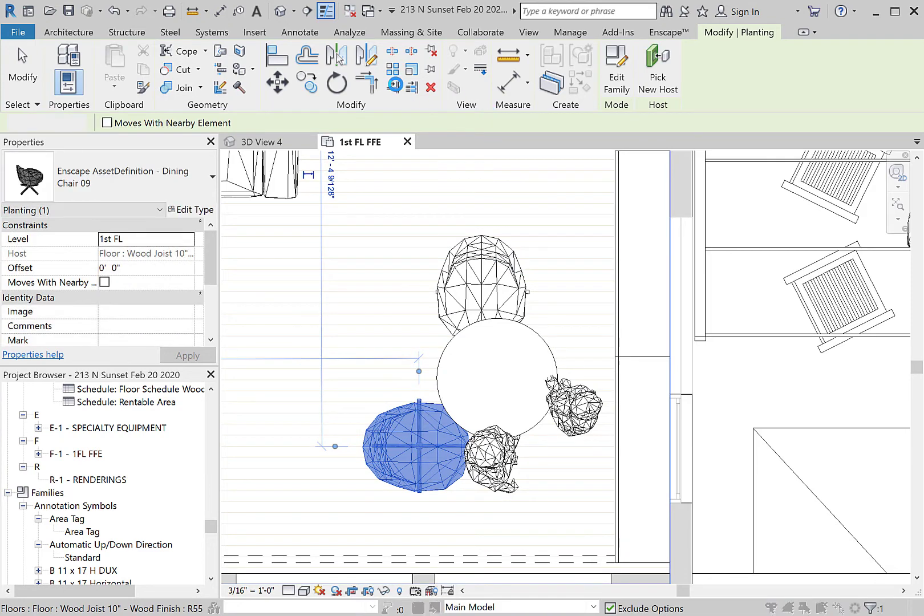
{"action": "left_click", "coordinate": [336, 83]}
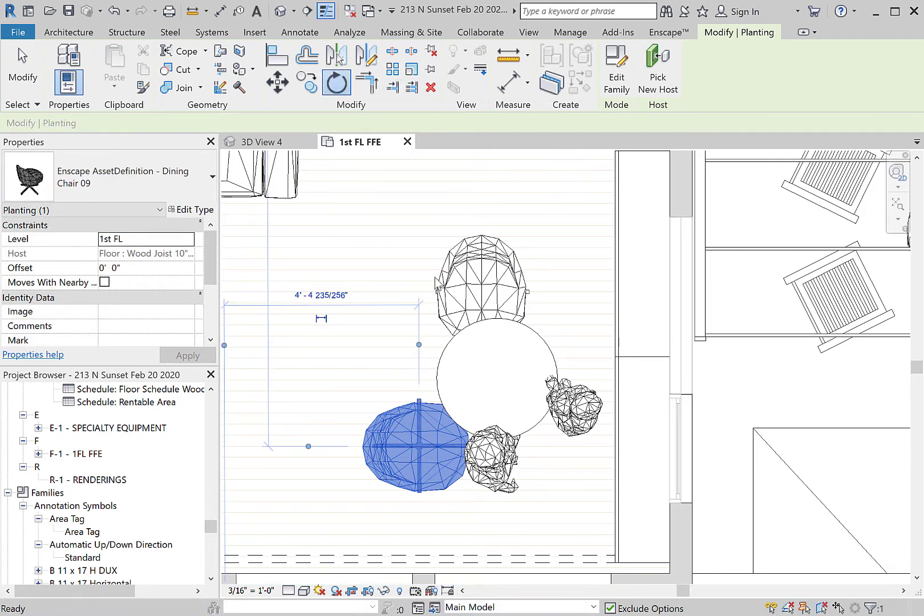
{"action": "left_click", "coordinate": [532, 378]}
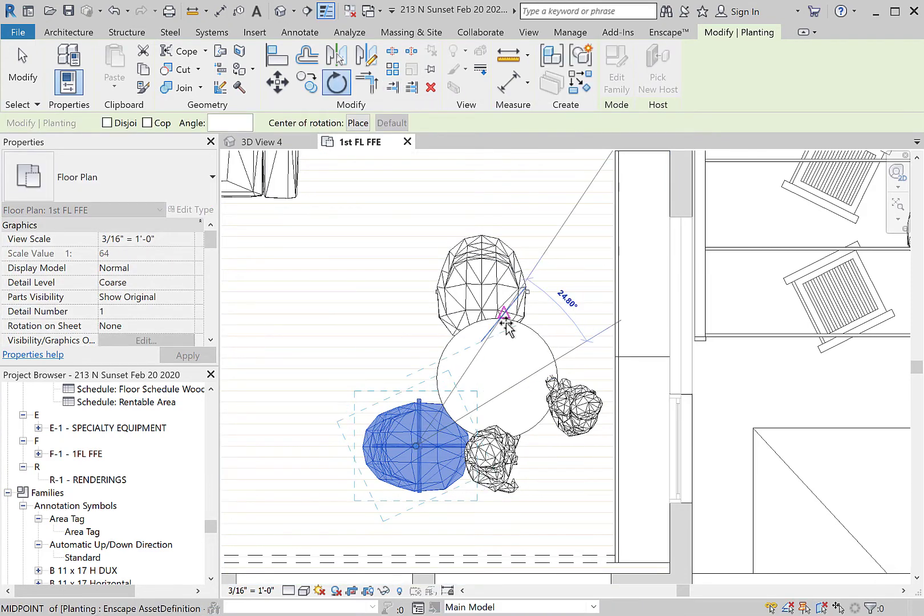
{"action": "left_click", "coordinate": [504, 324]}
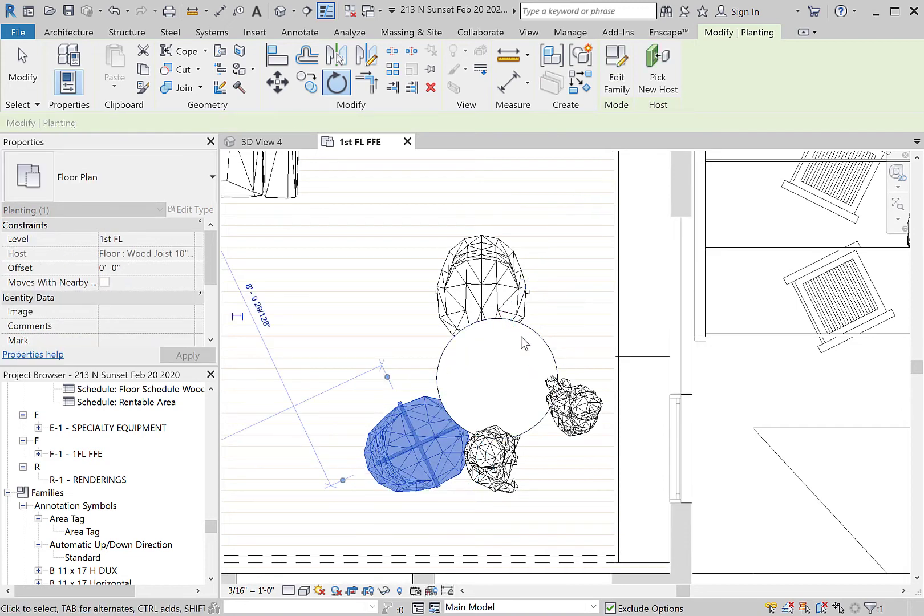
Check the two chairs in the Enscape rendering and reduce the Dining Chair 09 type's height, changing its feet value to 2.
{"action": "key", "text": "alt+Tab"}
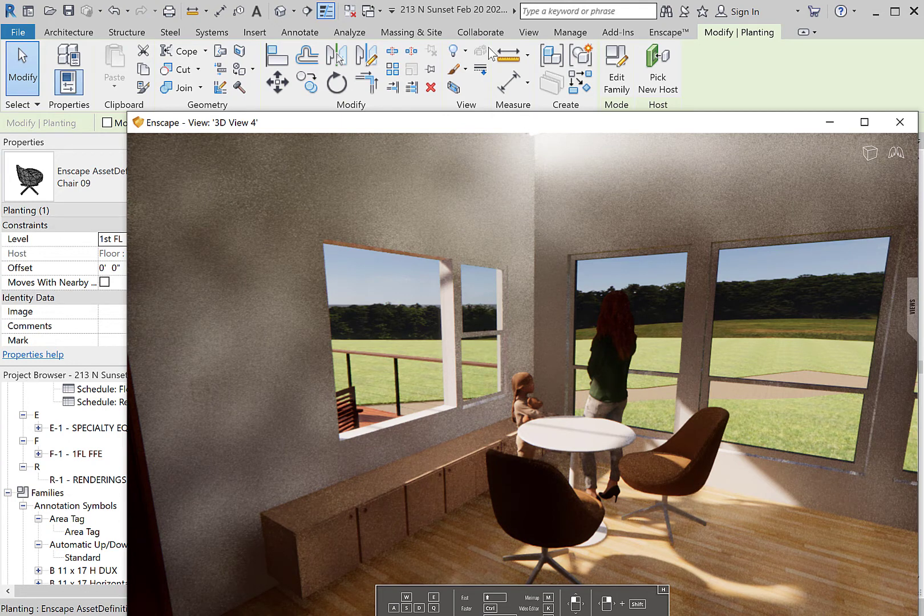
{"action": "key", "text": "alt+Tab"}
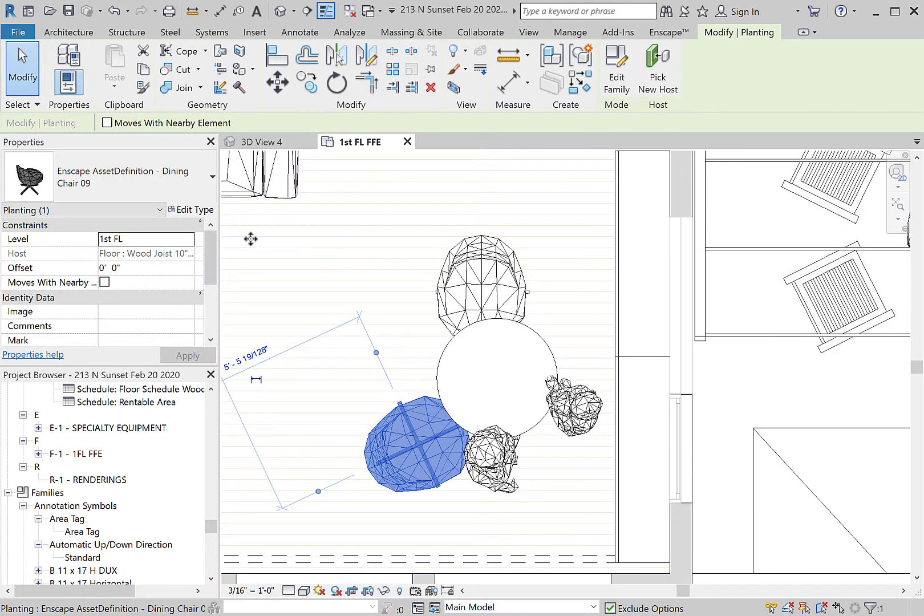
{"action": "left_click", "coordinate": [192, 210]}
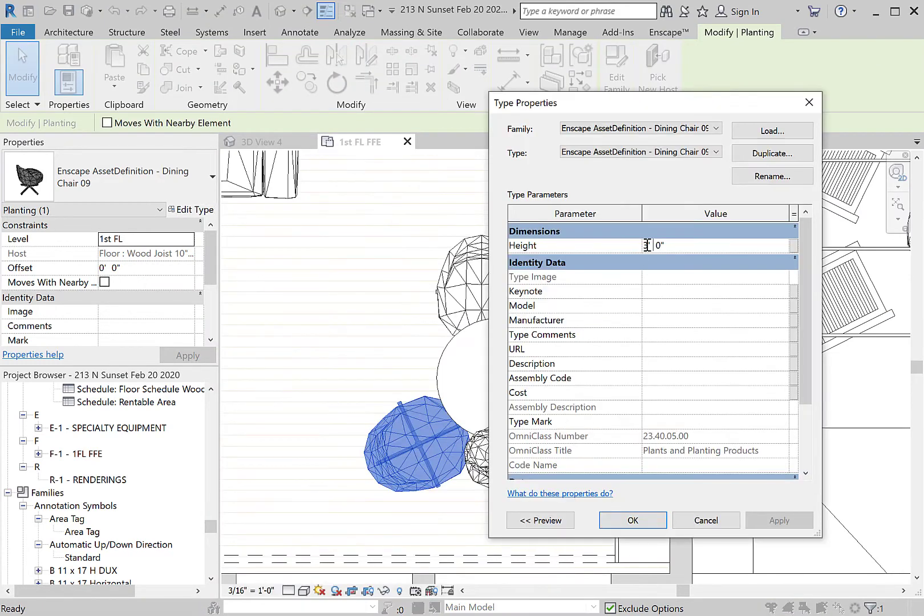
{"action": "type", "text": "2"}
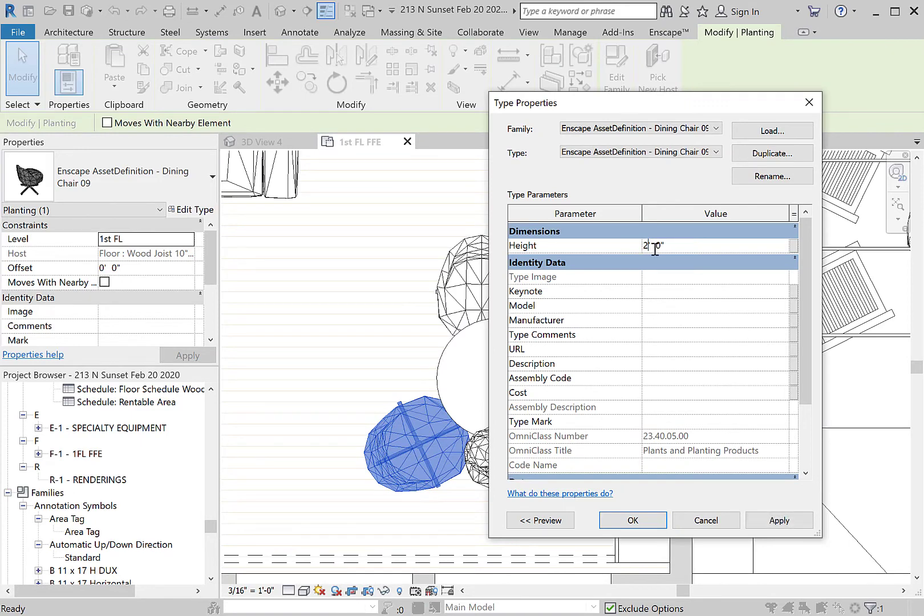
{"action": "left_click", "coordinate": [642, 515]}
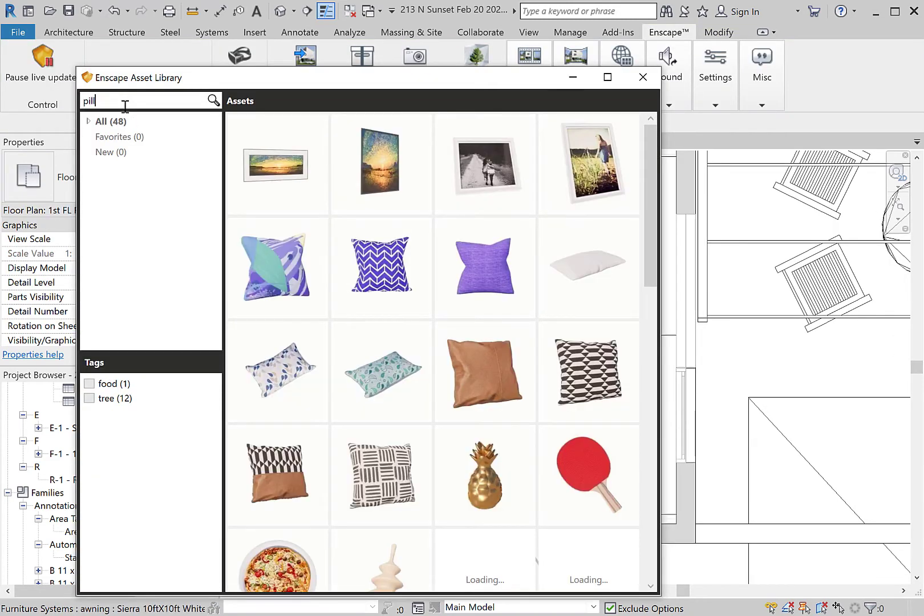
Search the Enscape Asset Library for "pillow" and place the brown leather pillow and the half-patterned leather pillow by the window bench.
{"action": "type", "text": "ow"}
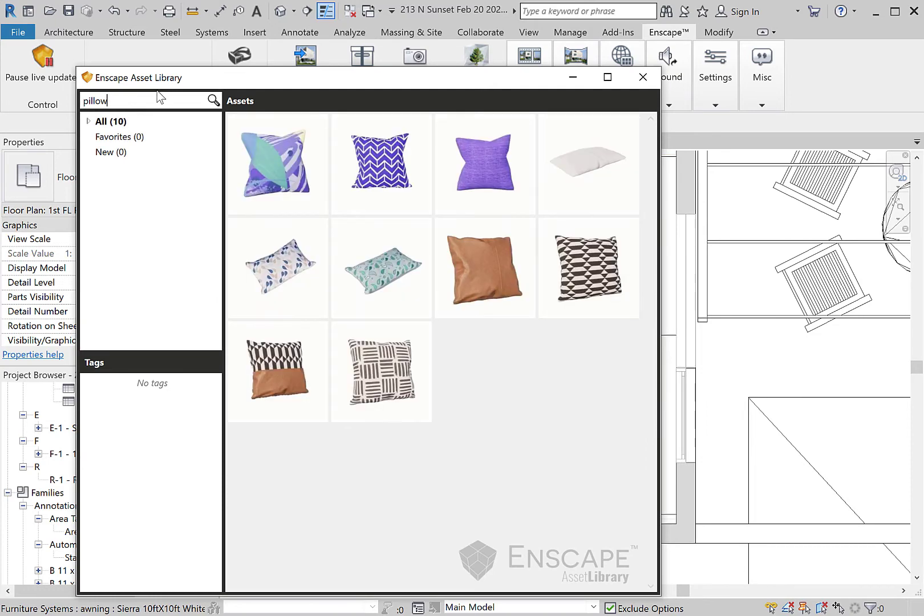
{"action": "left_click", "coordinate": [495, 280]}
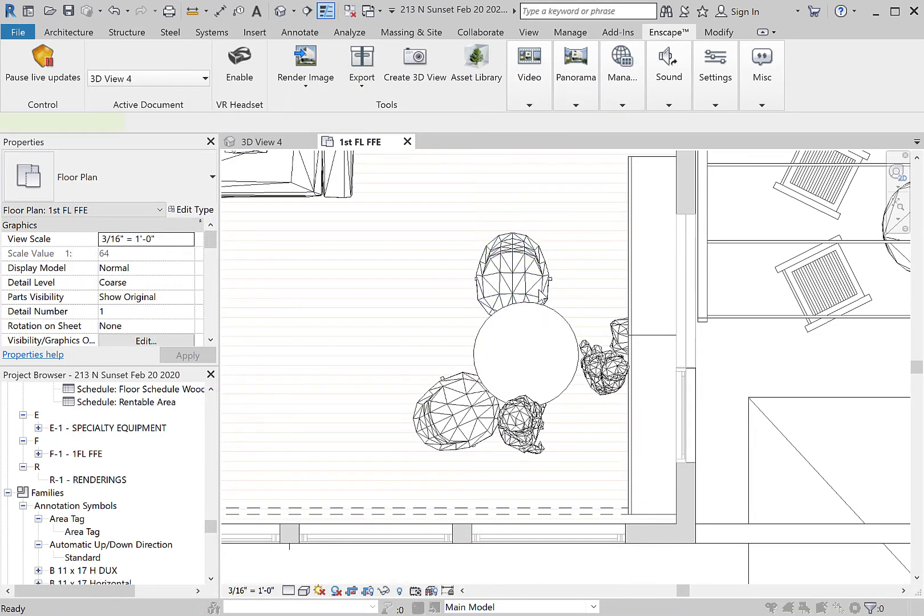
{"action": "left_click", "coordinate": [643, 333]}
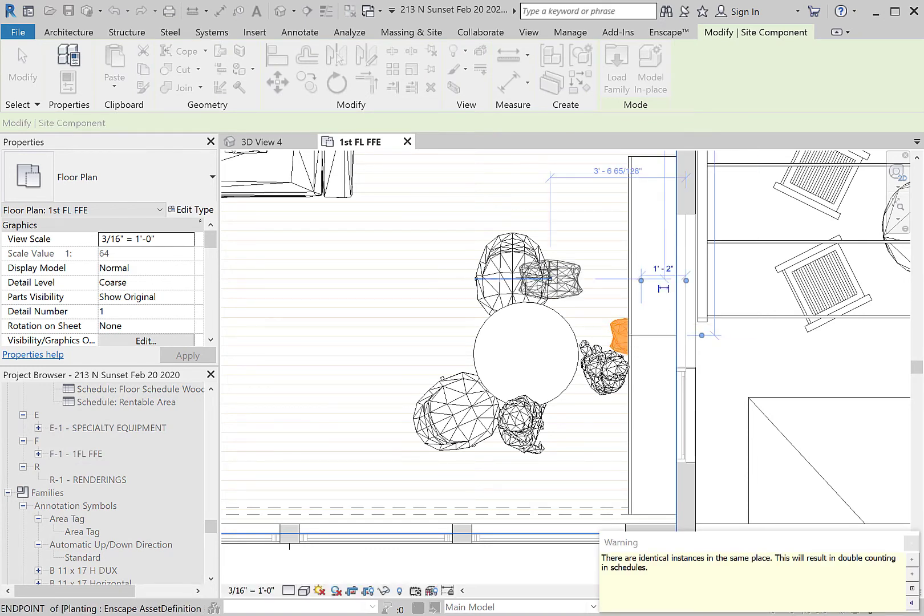
{"action": "key", "text": "Escape"}
{"action": "left_click", "coordinate": [277, 371]}
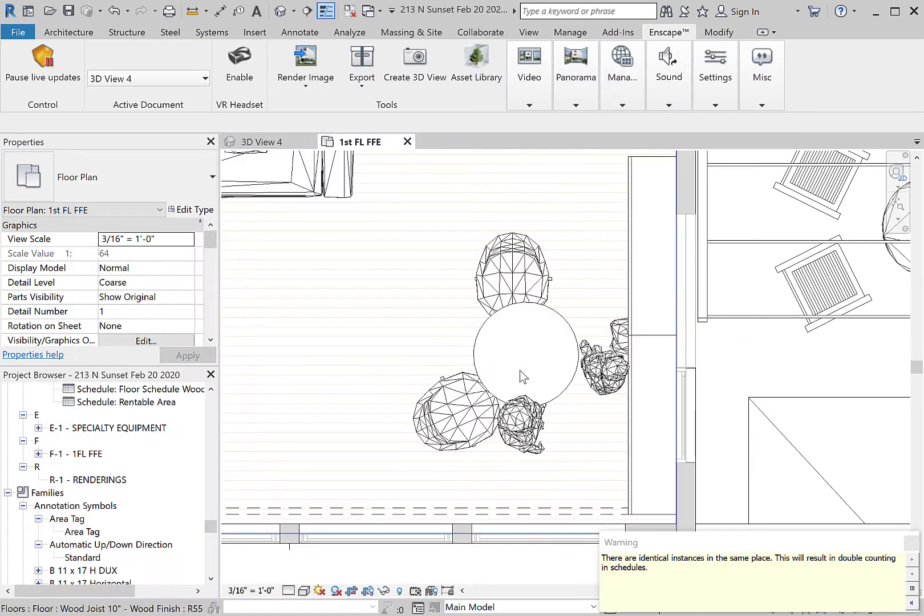
{"action": "key", "text": "Escape"}
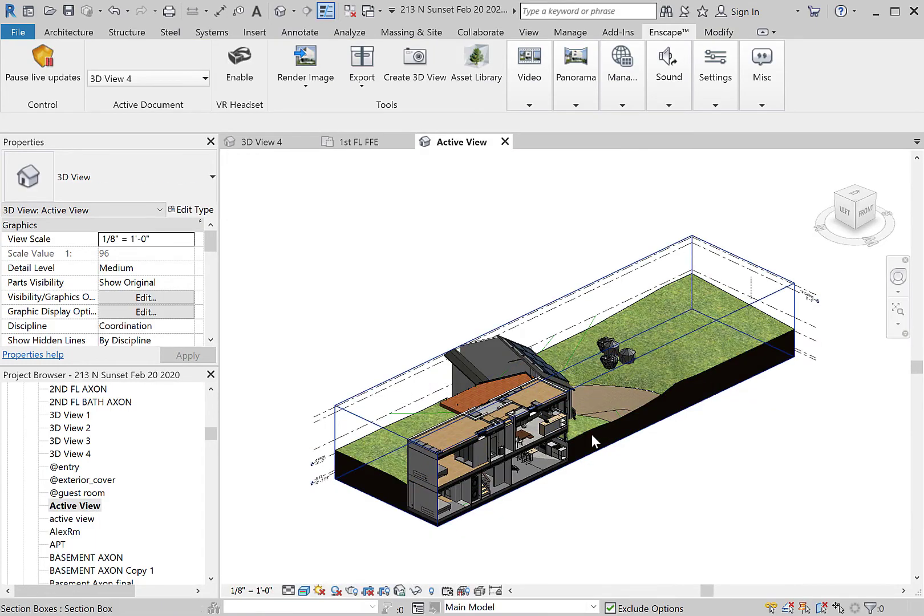
Shrink the Active View's section box towards the house and raise both pillows off the floor to a 1' 7" offset.
{"action": "left_click", "coordinate": [591, 434]}
{"action": "left_click_drag", "start_coordinate": [571, 435], "coordinate": [571, 434]}
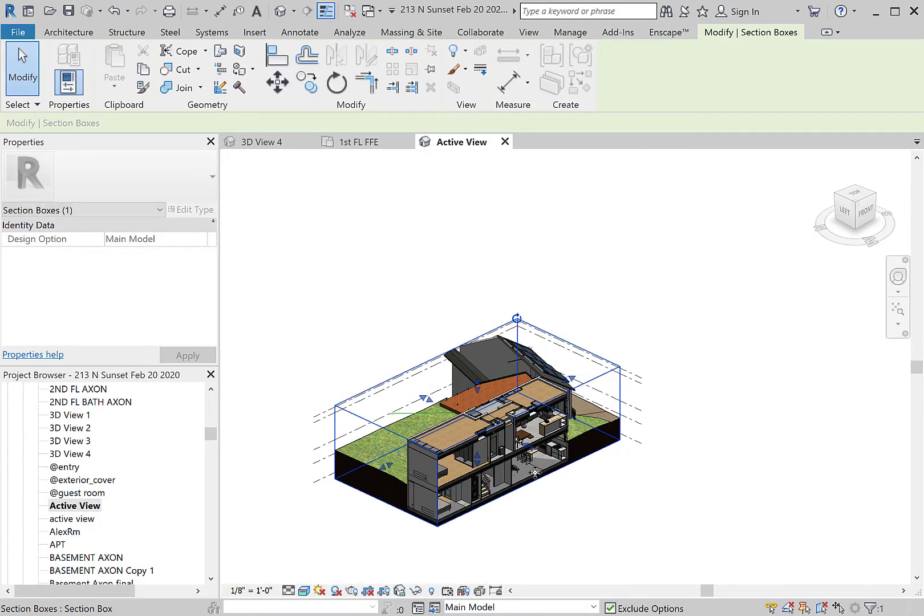
{"action": "middle_click_drag", "start_coordinate": [534, 479], "coordinate": [649, 546], "text": "shift"}
{"action": "scroll", "coordinate": [544, 332], "scroll_direction": "up", "scroll_amount": 10}
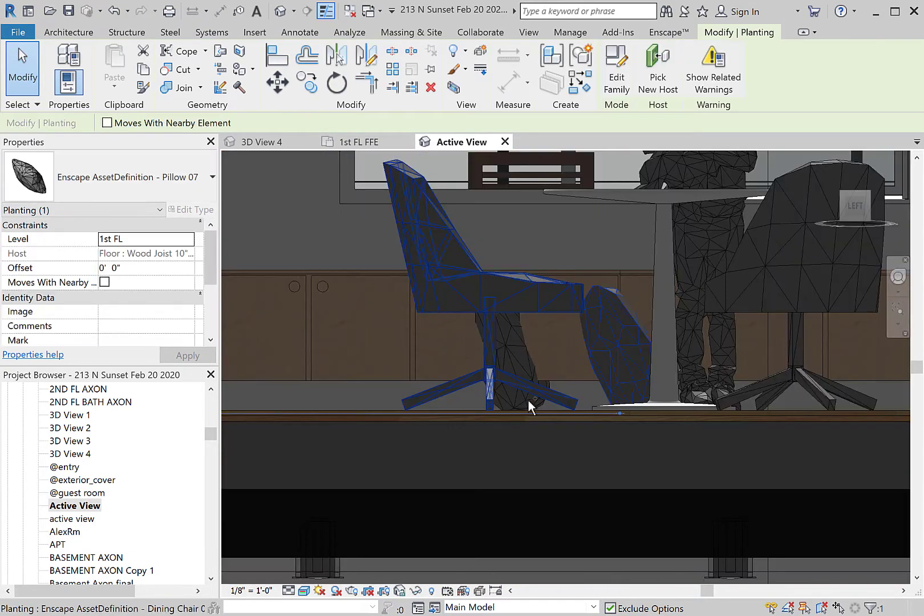
{"action": "left_click", "coordinate": [532, 363], "text": "ctrl"}
{"action": "left_click_drag", "start_coordinate": [608, 359], "coordinate": [609, 223]}
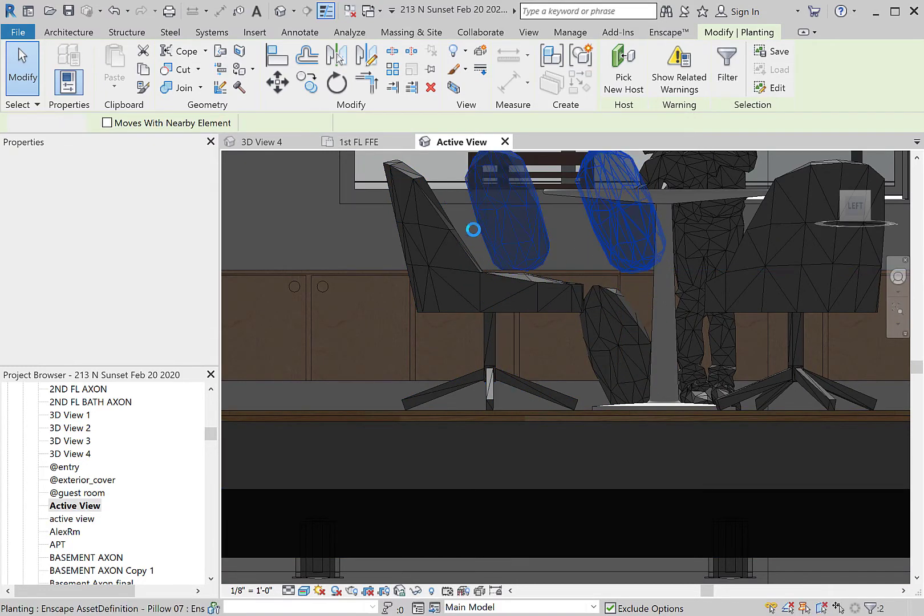
Rotate Pillow 07 and Pillow 09 in the 1st FL FFE plan so that they sit diagonally on the window bench.
{"action": "left_click", "coordinate": [368, 141]}
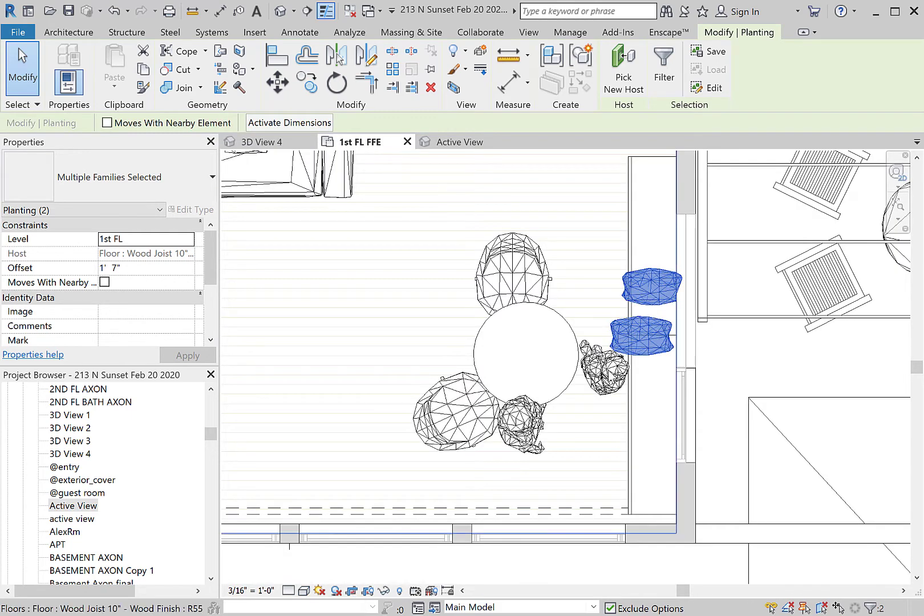
{"action": "left_click", "coordinate": [669, 341]}
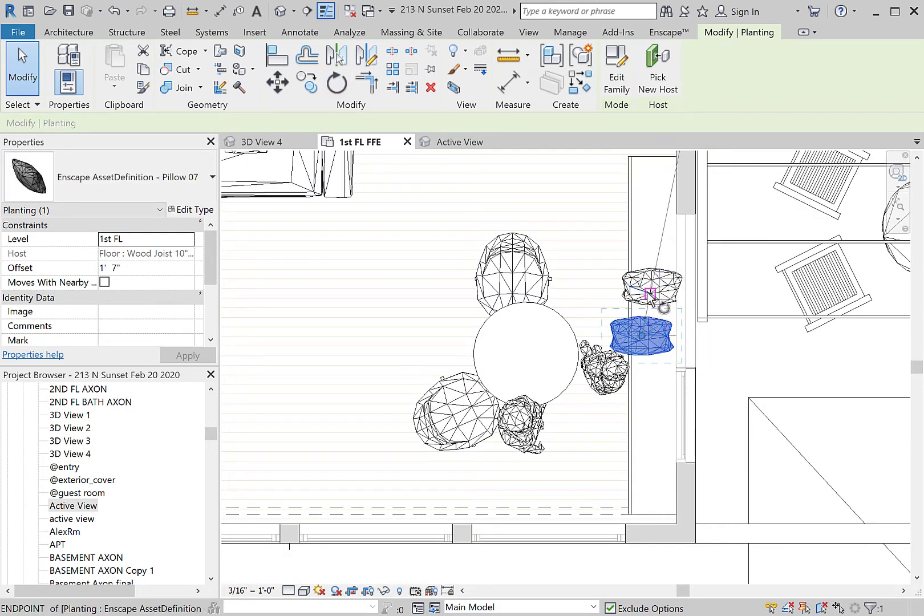
{"action": "key", "text": "space"}
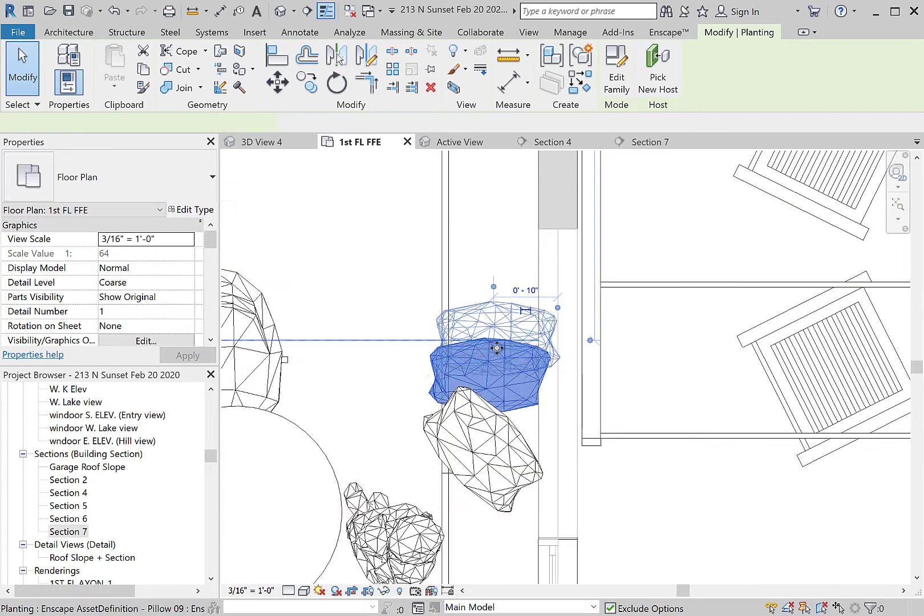
{"action": "key", "text": "r"}
{"action": "key", "text": "o"}
{"action": "left_click", "coordinate": [569, 270]}
{"action": "left_click", "coordinate": [262, 248]}
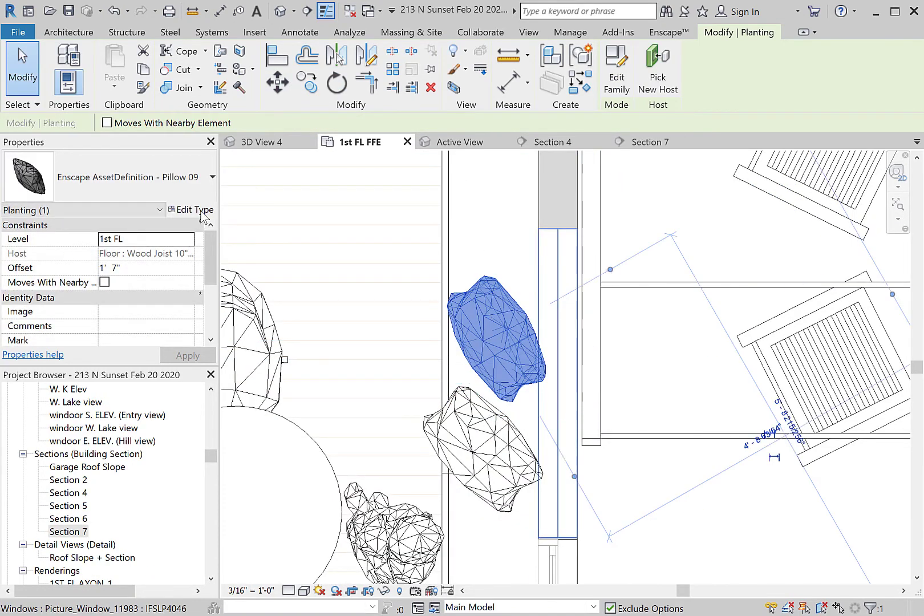
Reduce the height of the Pillow 09 type and set the Pillow 07 type's height to 1' 1".
{"action": "left_click", "coordinate": [191, 209]}
{"action": "left_click", "coordinate": [632, 520]}
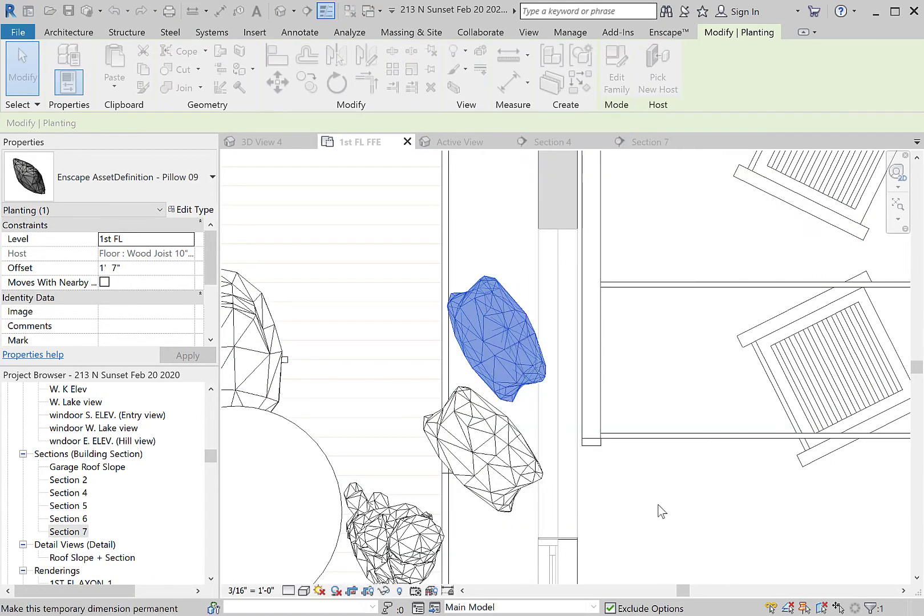
{"action": "left_click", "coordinate": [502, 445]}
{"action": "left_click", "coordinate": [191, 209]}
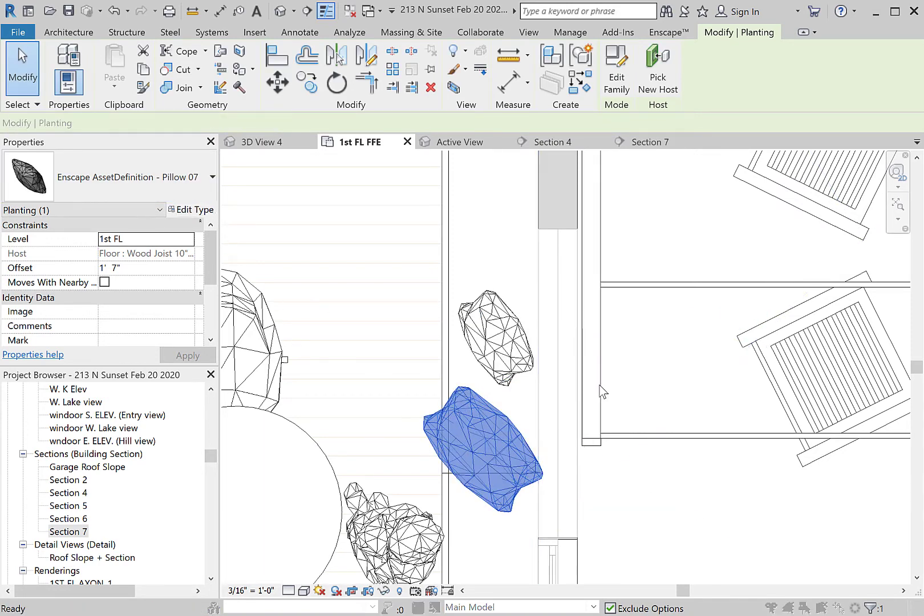
{"action": "type", "text": "1'  1\""}
{"action": "left_click", "coordinate": [632, 516]}
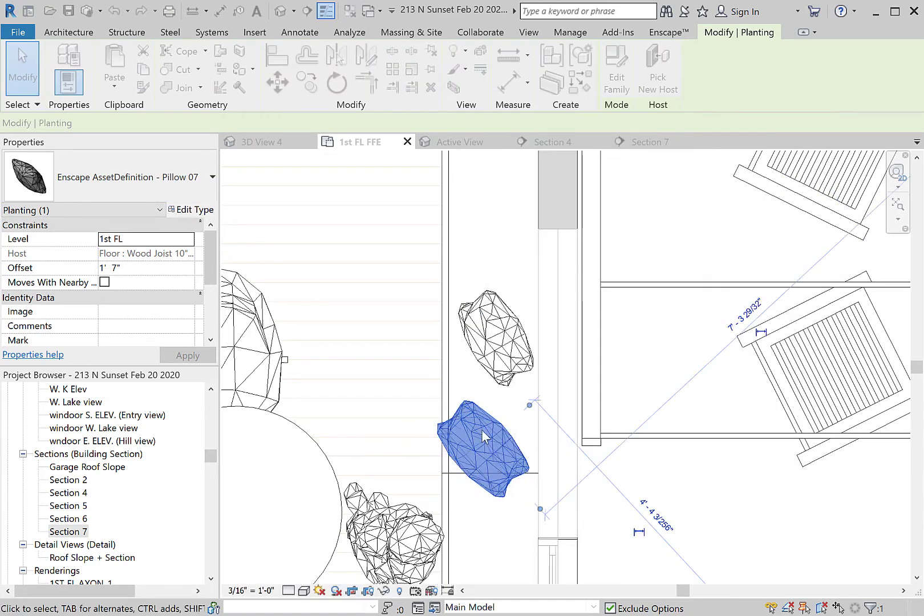
Move Pillow 07 up against Pillow 09 on the bench and rotate it slightly clockwise.
{"action": "left_click_drag", "start_coordinate": [483, 446], "coordinate": [492, 413]}
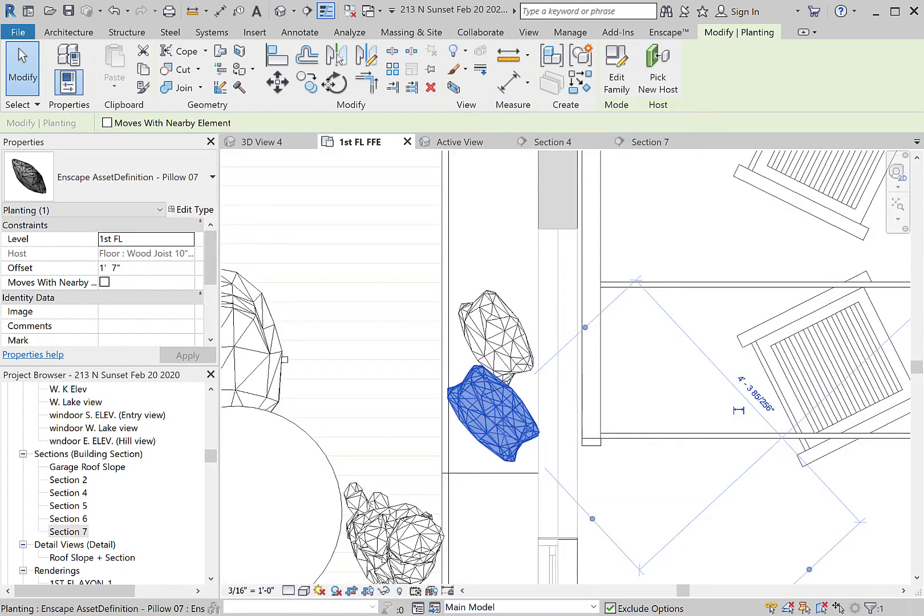
{"action": "left_click", "coordinate": [329, 85]}
{"action": "left_click", "coordinate": [483, 306]}
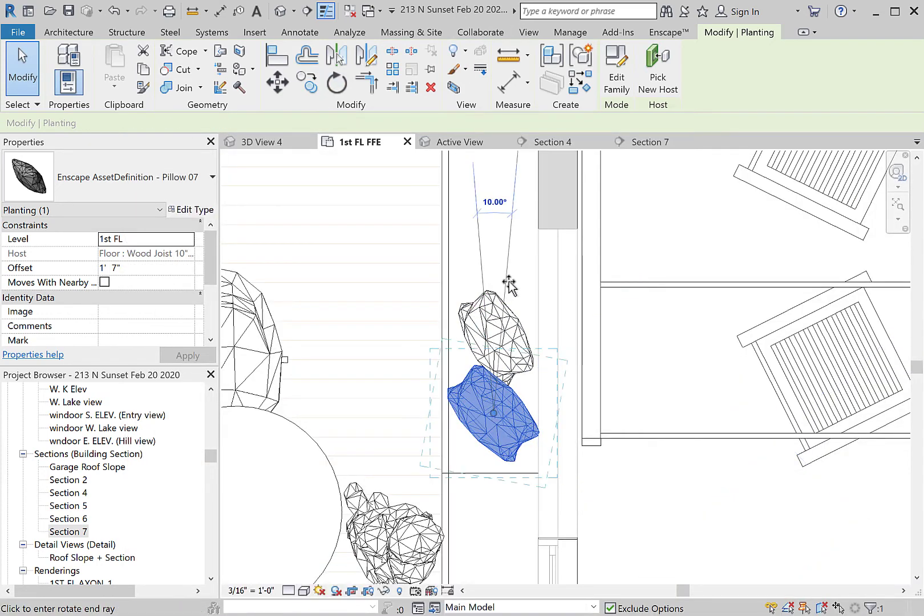
{"action": "left_click", "coordinate": [517, 284]}
Rotate Pillow 09 clockwise until it stands nearly parallel to the window wall.
{"action": "left_click", "coordinate": [502, 324]}
{"action": "left_click", "coordinate": [333, 81]}
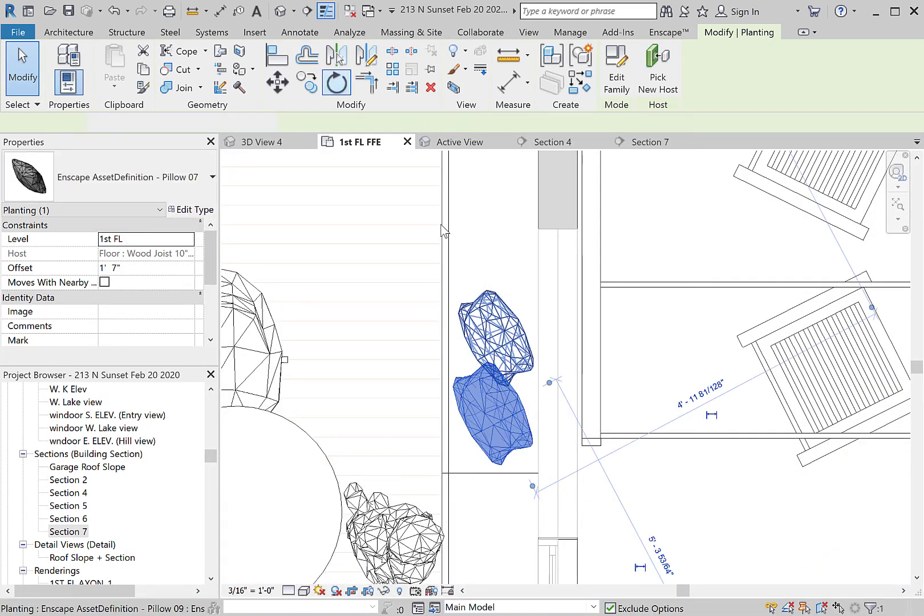
{"action": "left_click", "coordinate": [450, 223]}
{"action": "left_click", "coordinate": [489, 222]}
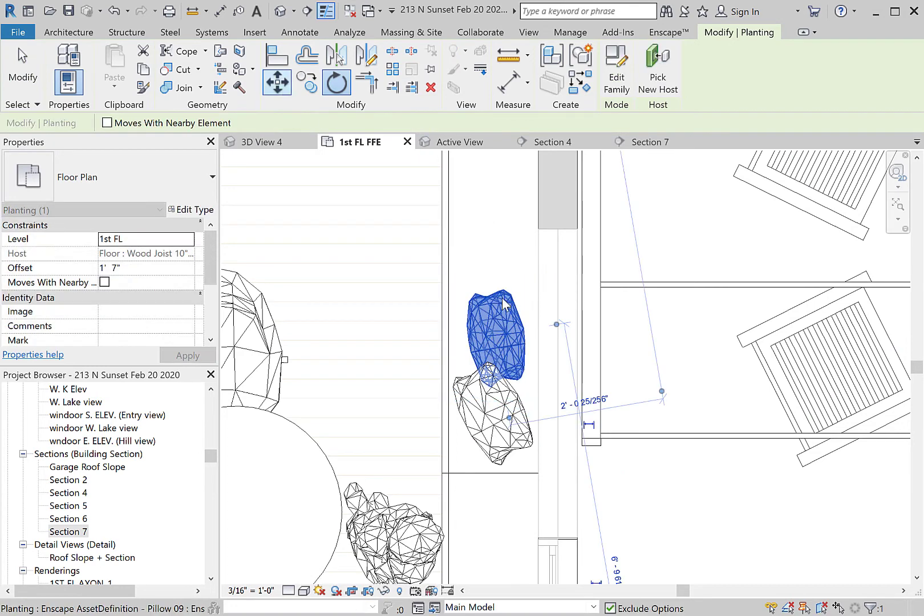
Move Pillow 09 against the window and shift Pillow 07 in beside it.
{"action": "key", "text": "m"}
{"action": "key", "text": "v"}
{"action": "left_click", "coordinate": [508, 336]}
{"action": "left_click", "coordinate": [535, 335]}
{"action": "left_click", "coordinate": [509, 404]}
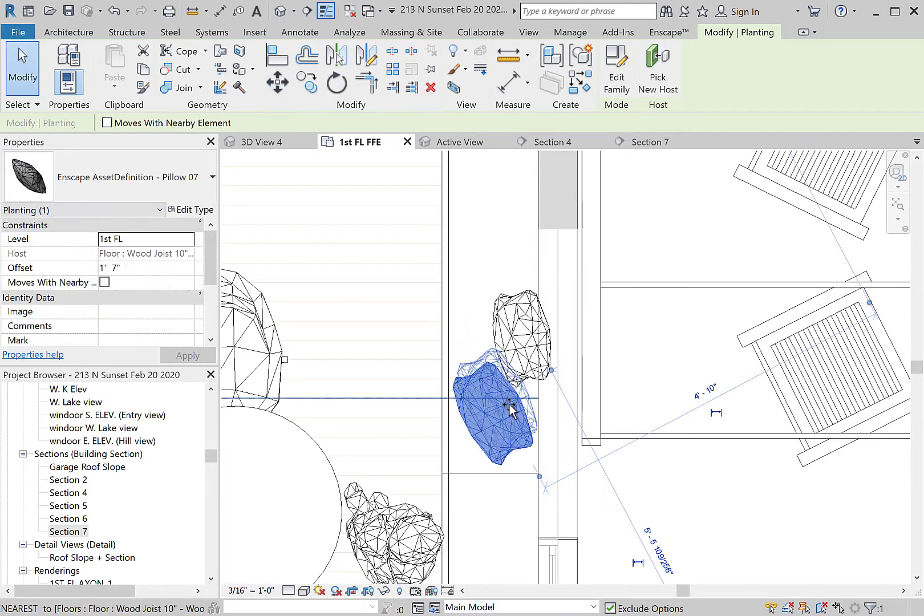
{"action": "left_click_drag", "start_coordinate": [463, 403], "coordinate": [477, 394]}
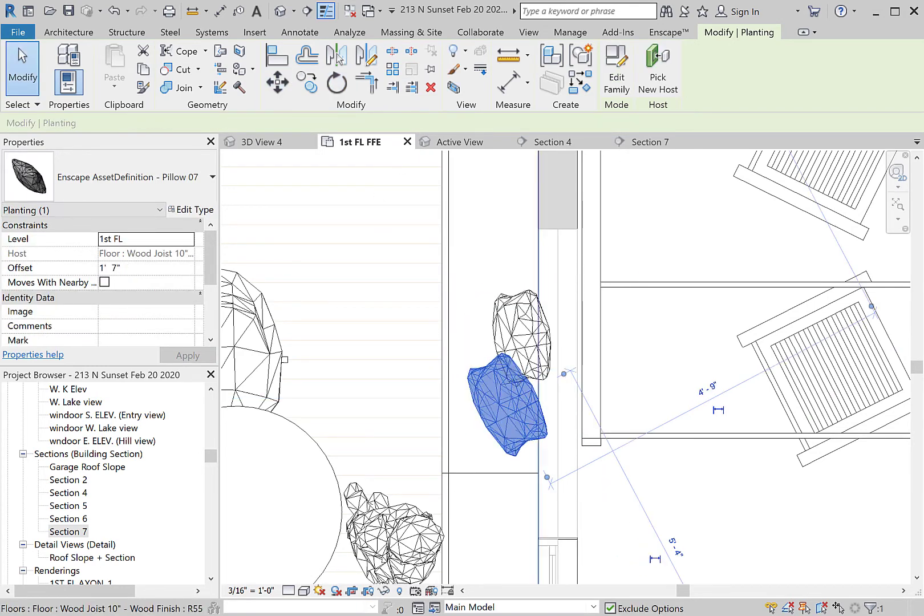
Switch to the Enscape rendering of 3D View 4 and advance the time of day to 09:19.
{"action": "key", "text": "alt+Tab"}
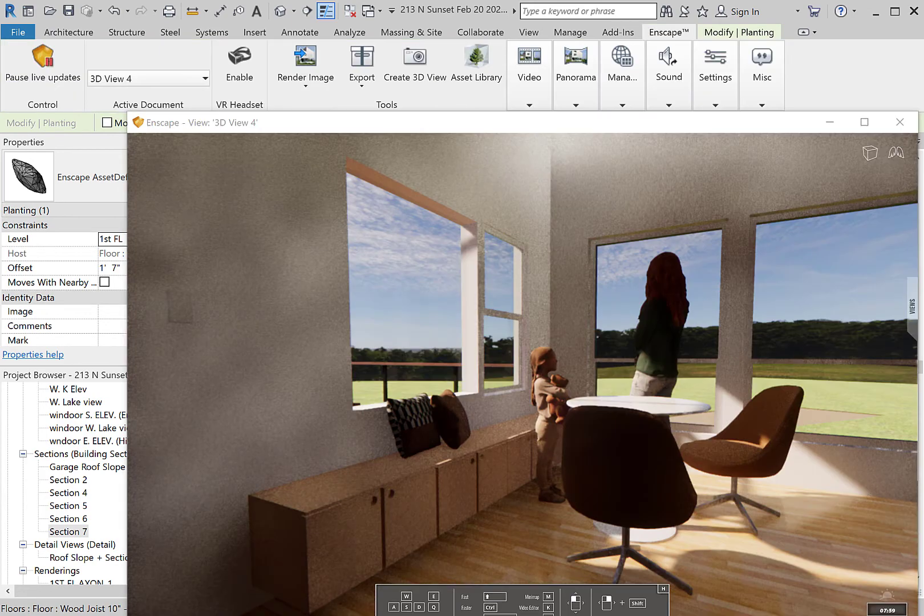
{"action": "key", "text": "i"}
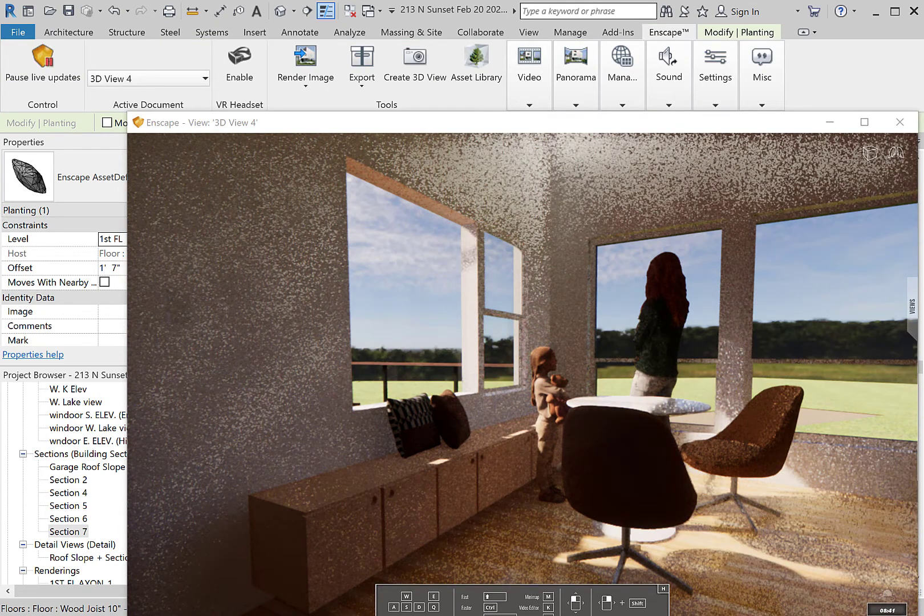
{"action": "key", "text": "i"}
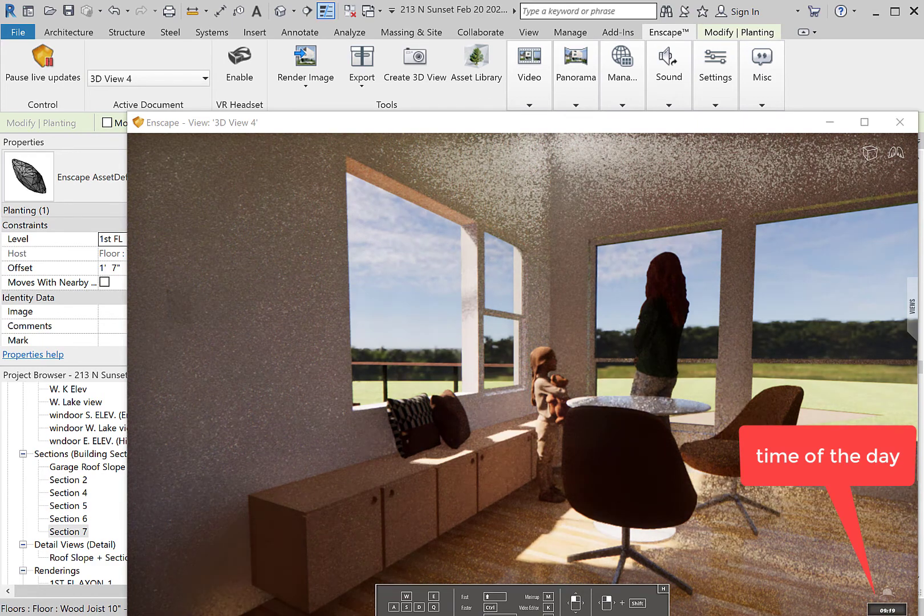
Advance the time of day further in the 3D View 4 rendering and open Enscape's Visual Settings.
{"action": "key", "text": "i"}
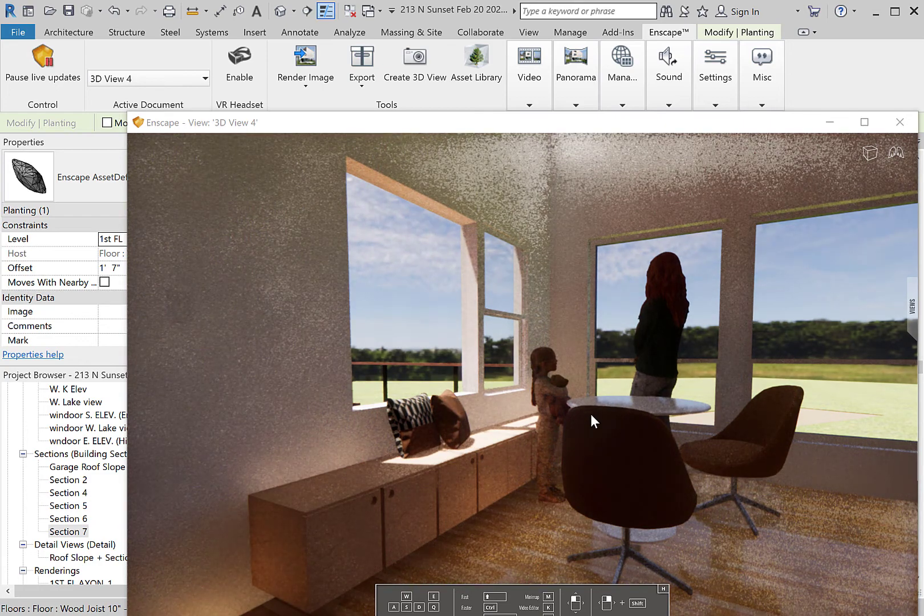
{"action": "left_click", "coordinate": [717, 85]}
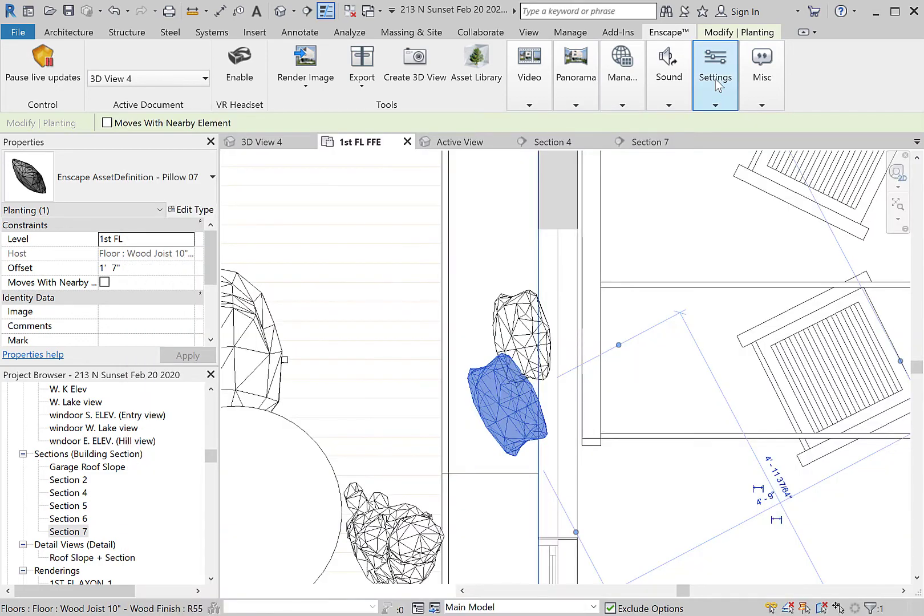
{"action": "left_click", "coordinate": [716, 85]}
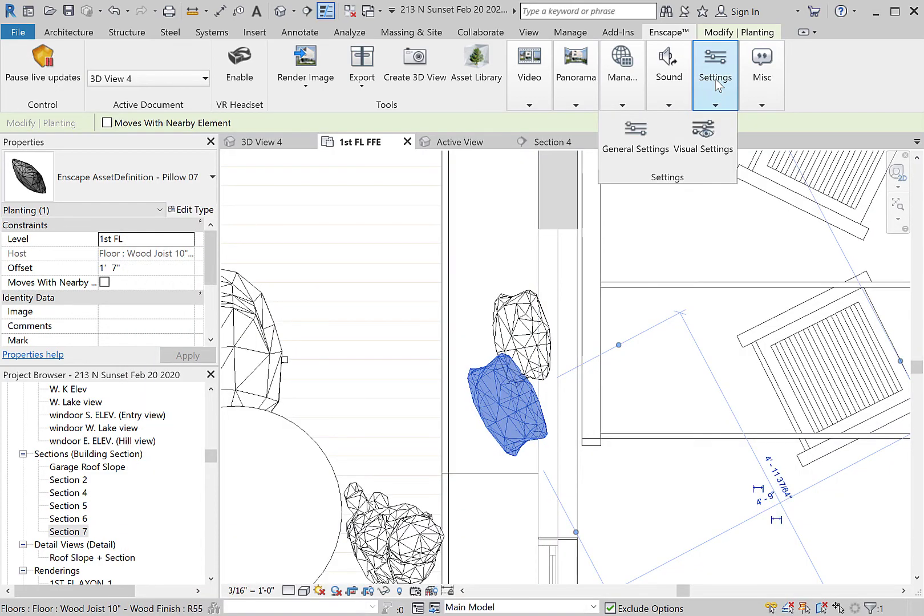
{"action": "left_click", "coordinate": [703, 153]}
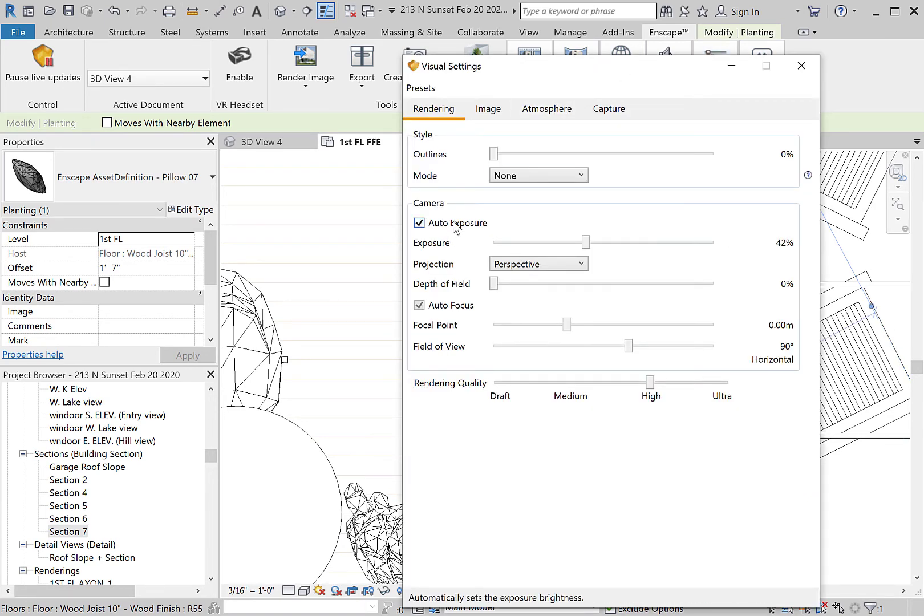
Search the asset library for "coffee" and choose Coffee Maker 03 for the round dining table, plus the Strawberry Cake asset.
{"action": "scroll", "coordinate": [601, 242], "scroll_direction": "up", "scroll_amount": 3}
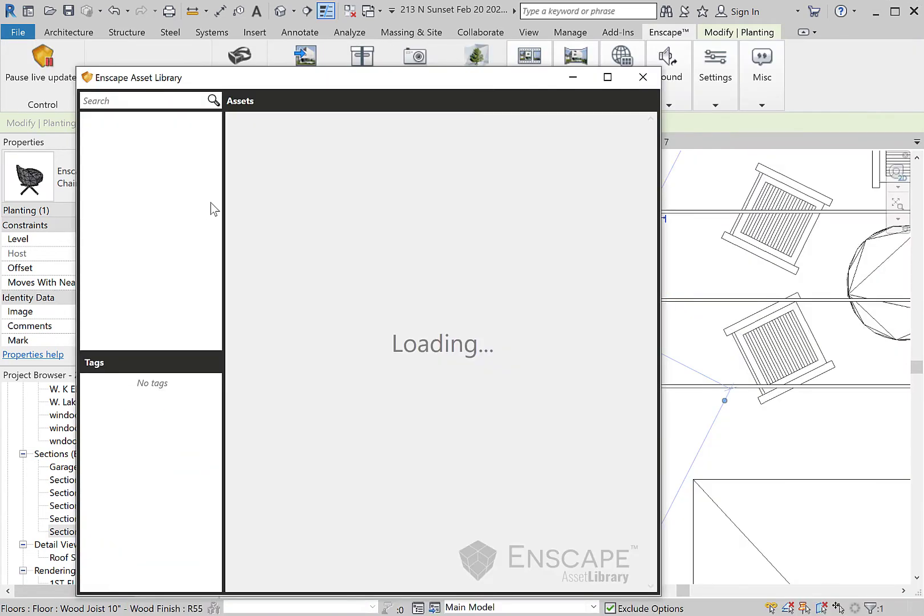
{"action": "type", "text": "coffee"}
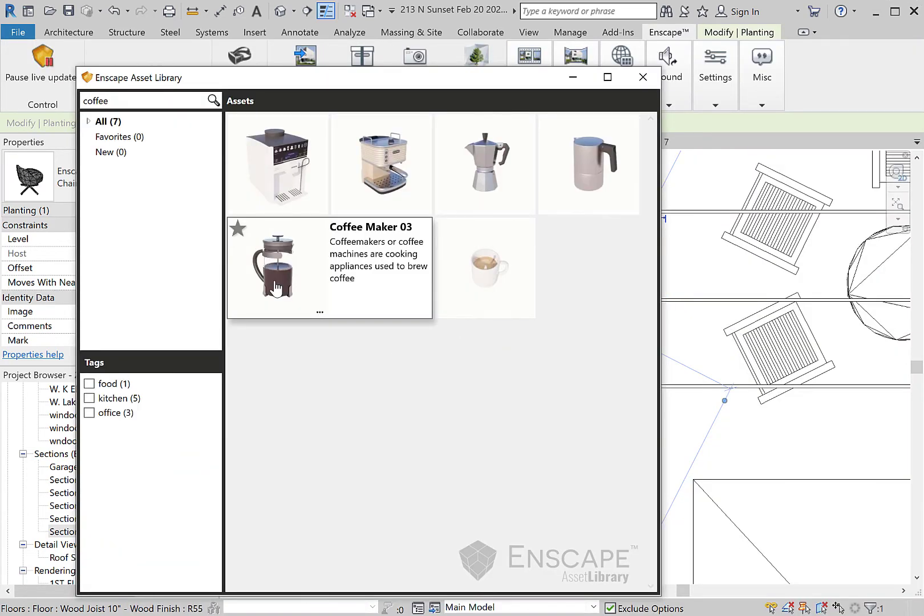
{"action": "left_click", "coordinate": [274, 282]}
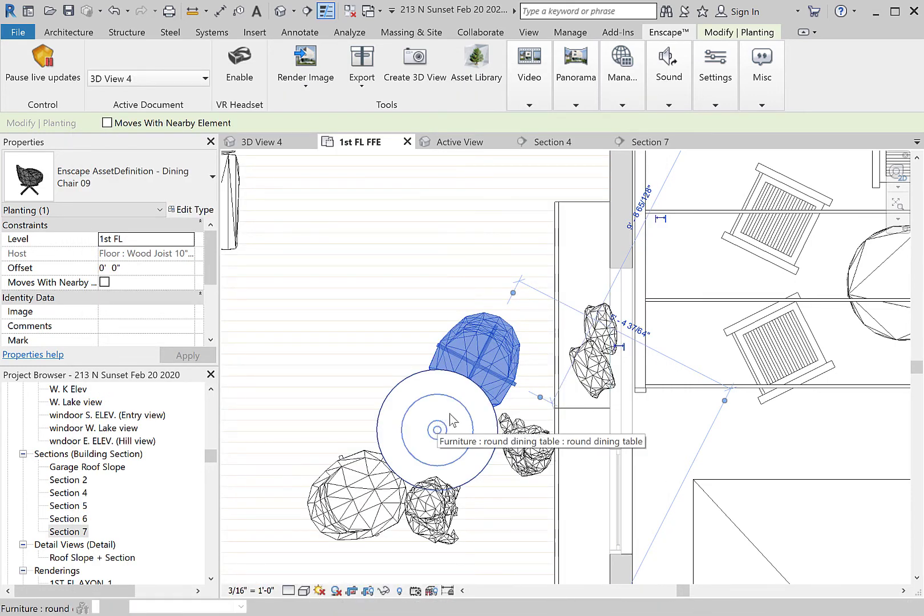
{"action": "key", "text": "Escape"}
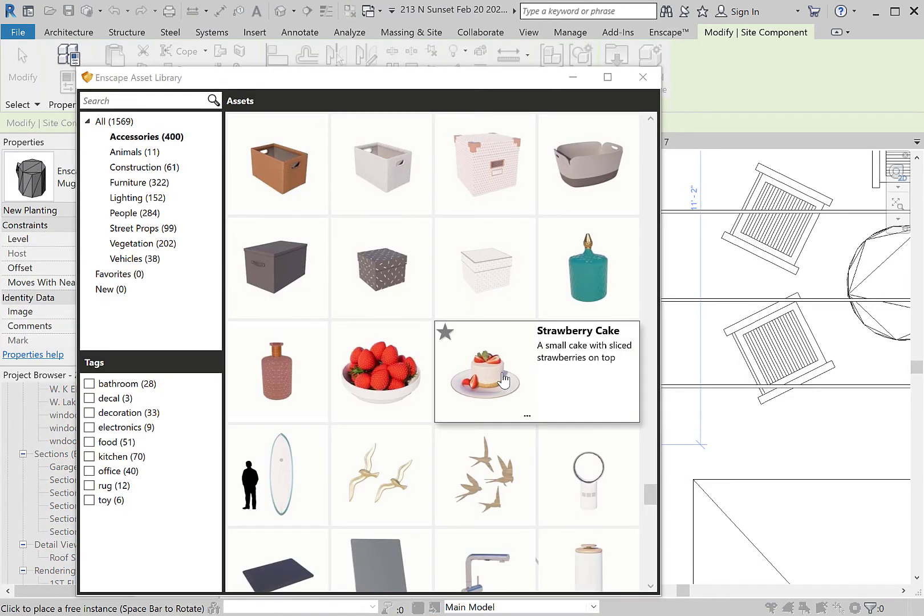
{"action": "left_click", "coordinate": [503, 379]}
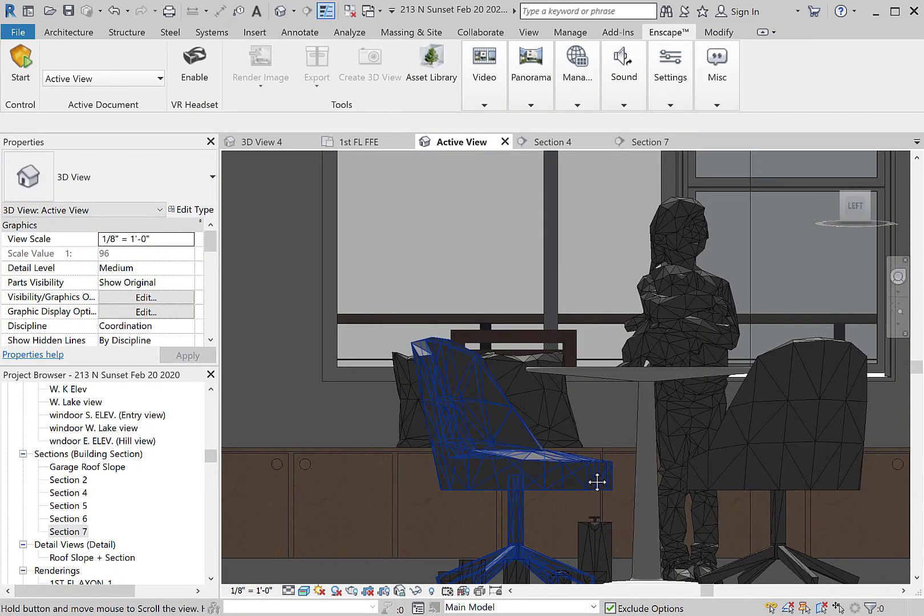
Display the Active View in Hidden Line style with the tableware on the floor beside the table in view.
{"action": "scroll", "coordinate": [597, 482], "scroll_direction": "up", "scroll_amount": 6}
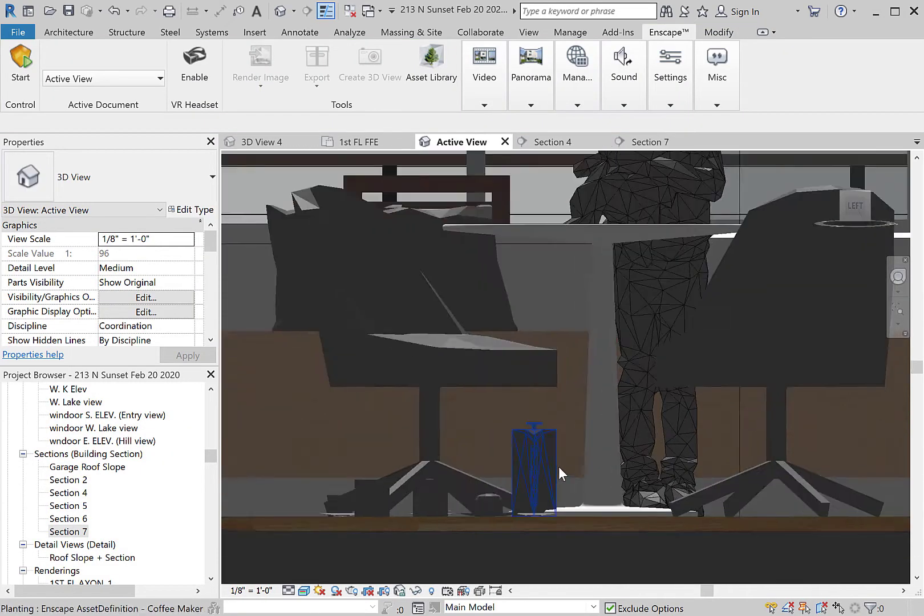
{"action": "scroll", "coordinate": [475, 525], "scroll_direction": "down", "scroll_amount": 5}
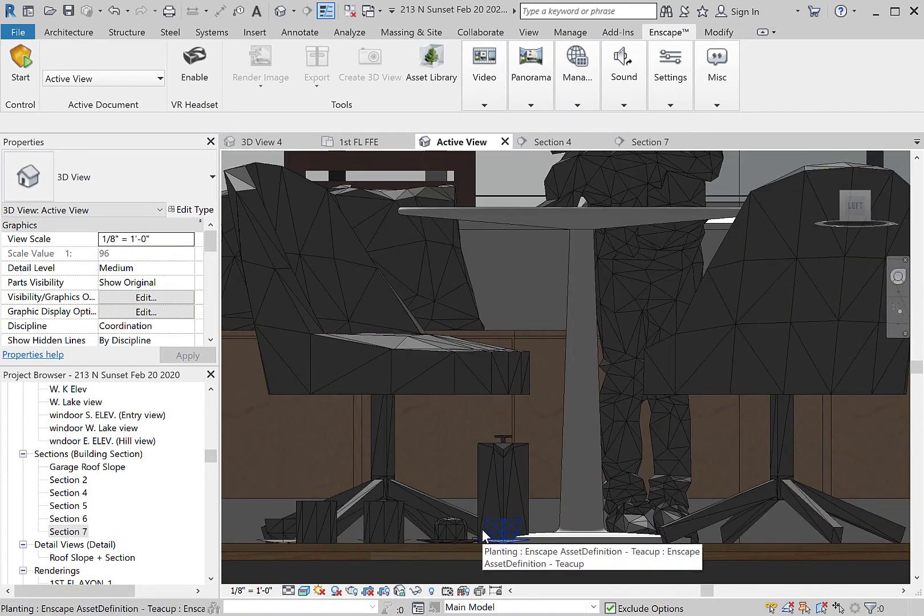
{"action": "left_click", "coordinate": [304, 590]}
{"action": "left_click", "coordinate": [336, 519]}
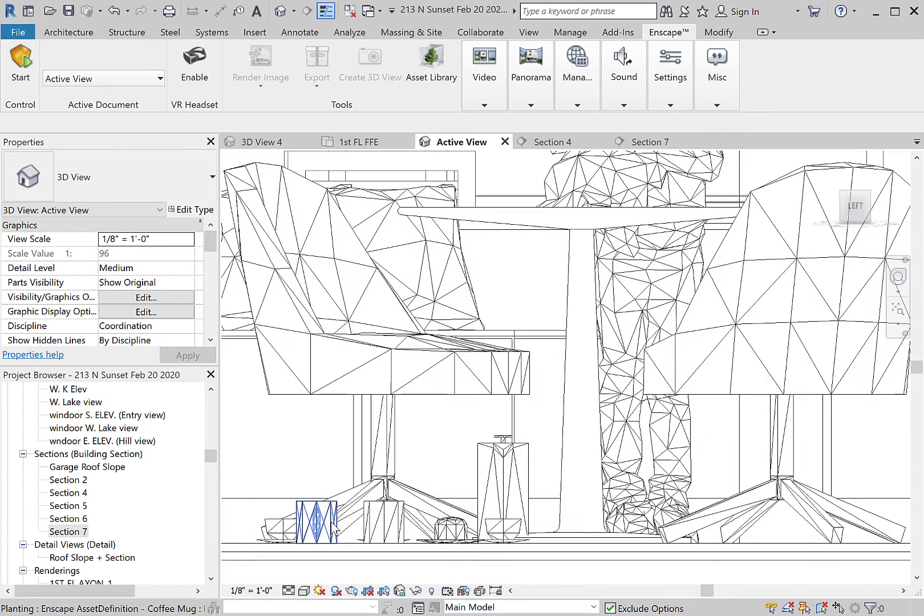
Raise the coffee maker, cake, mugs and cups on the floor together to an offset of 2' 6 3/4".
{"action": "left_click", "coordinate": [316, 526]}
{"action": "left_click", "coordinate": [279, 533], "text": "ctrl"}
{"action": "left_click", "coordinate": [383, 522], "text": "ctrl"}
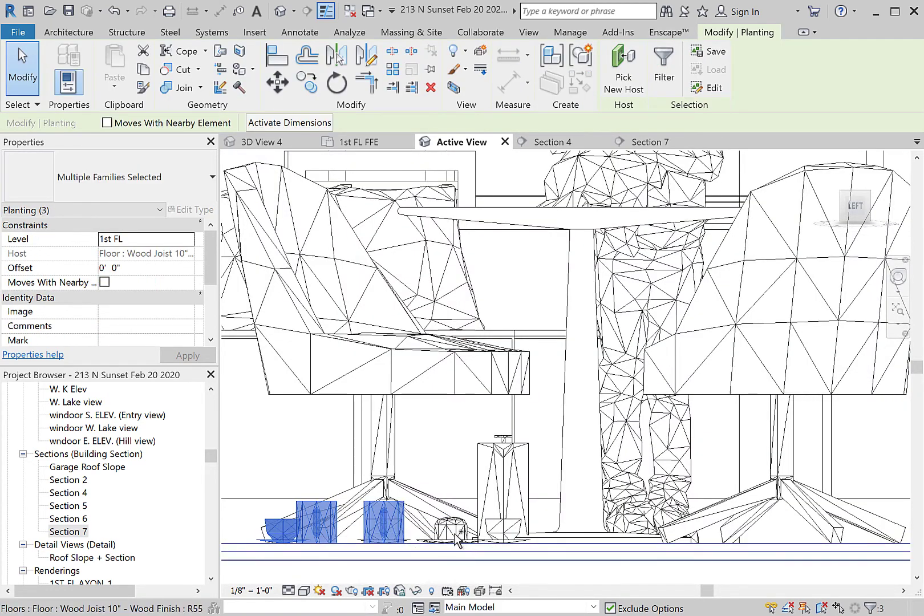
{"action": "left_click", "coordinate": [450, 527], "text": "ctrl"}
{"action": "left_click", "coordinate": [506, 526], "text": "ctrl"}
{"action": "left_click", "coordinate": [512, 501], "text": "ctrl"}
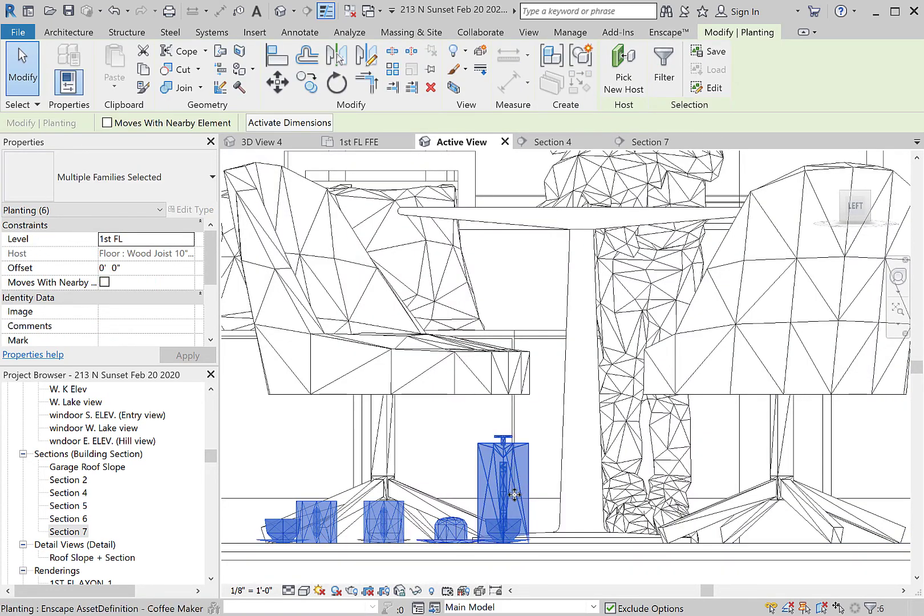
{"action": "scroll", "coordinate": [514, 495], "scroll_direction": "down", "scroll_amount": 4}
{"action": "key", "text": "Up"}
{"action": "key", "text": "Up"}
{"action": "key", "text": "Up"}
{"action": "key", "text": "Up"}
{"action": "key", "text": "Up"}
{"action": "key", "text": "Up"}
{"action": "key", "text": "Up"}
{"action": "key", "text": "Up"}
{"action": "key", "text": "Up"}
{"action": "key", "text": "Up"}
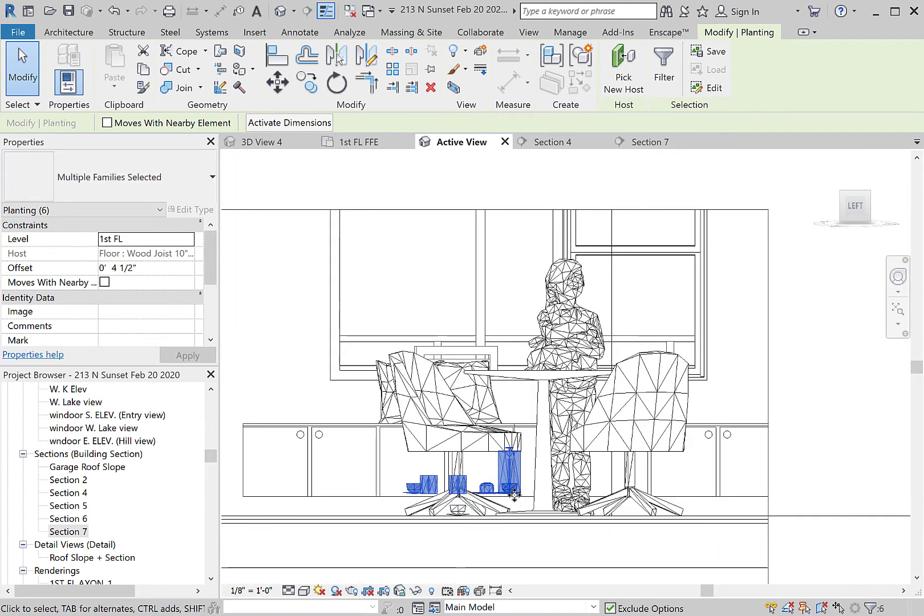
{"action": "key", "text": "Up"}
{"action": "key", "text": "Up"}
{"action": "key", "text": "Up"}
{"action": "key", "text": "Up"}
{"action": "key", "text": "Up"}
{"action": "key", "text": "Up"}
{"action": "key", "text": "Up"}
{"action": "key", "text": "Up"}
{"action": "key", "text": "Up"}
{"action": "key", "text": "Up"}
{"action": "key", "text": "Up"}
{"action": "key", "text": "Up"}
{"action": "key", "text": "Up"}
{"action": "key", "text": "Up"}
{"action": "key", "text": "Up"}
{"action": "key", "text": "Up"}
{"action": "key", "text": "Up"}
{"action": "key", "text": "Up"}
{"action": "key", "text": "Up"}
{"action": "key", "text": "Up"}
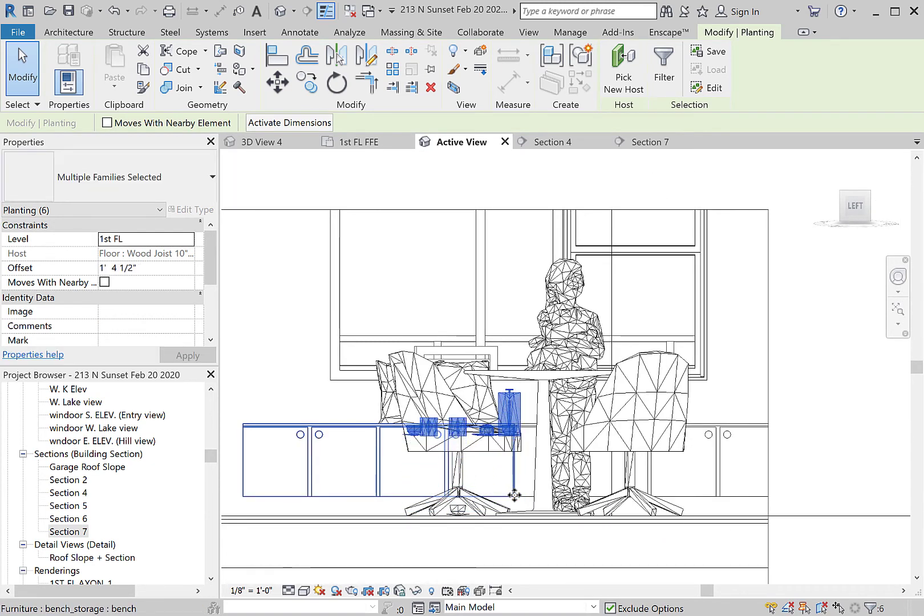
{"action": "key", "text": "Up"}
{"action": "key", "text": "Up"}
{"action": "key", "text": "Up"}
{"action": "key", "text": "Up"}
{"action": "key", "text": "Up"}
{"action": "key", "text": "Up"}
{"action": "key", "text": "Up"}
{"action": "key", "text": "Up"}
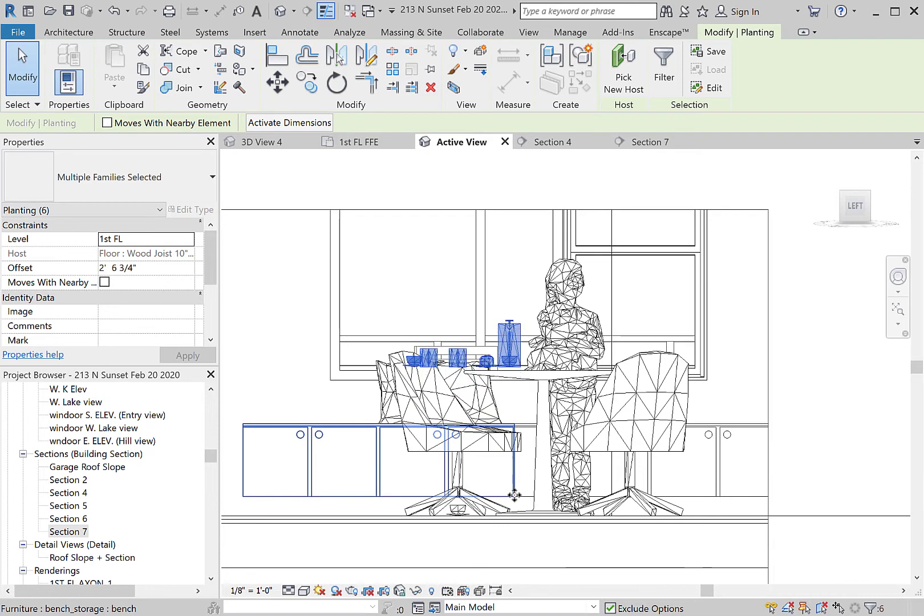
Shift the six raised tableware items horizontally over the round tabletop, resting at an offset of 2' 6".
{"action": "key", "text": "Right"}
{"action": "key", "text": "Right"}
{"action": "key", "text": "Right"}
{"action": "key", "text": "Right"}
{"action": "key", "text": "Right"}
{"action": "key", "text": "Right"}
{"action": "key", "text": "Right"}
{"action": "key", "text": "Right"}
{"action": "key", "text": "Right"}
{"action": "key", "text": "Right"}
{"action": "key", "text": "Right"}
{"action": "key", "text": "Right"}
{"action": "key", "text": "Right"}
{"action": "key", "text": "Right"}
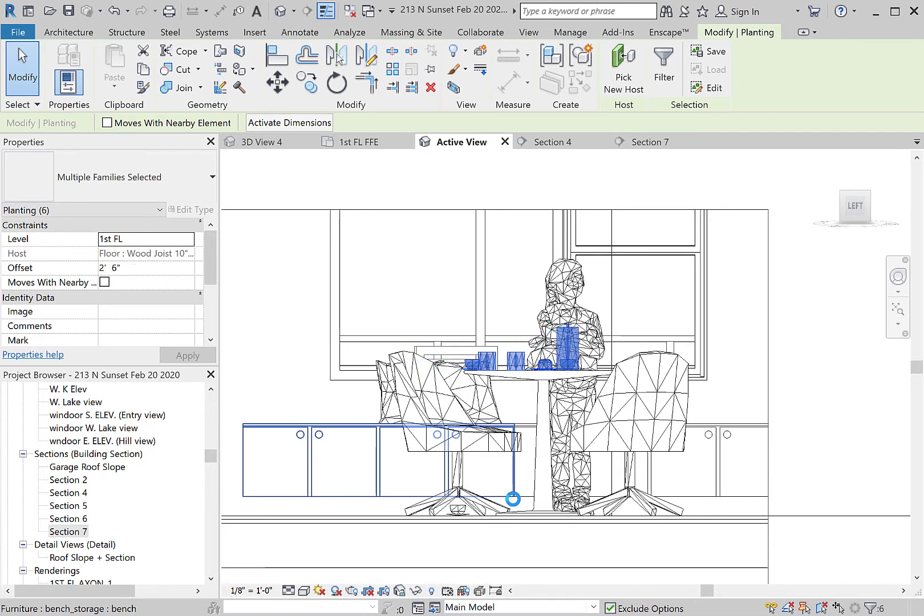
{"action": "key", "text": "Right"}
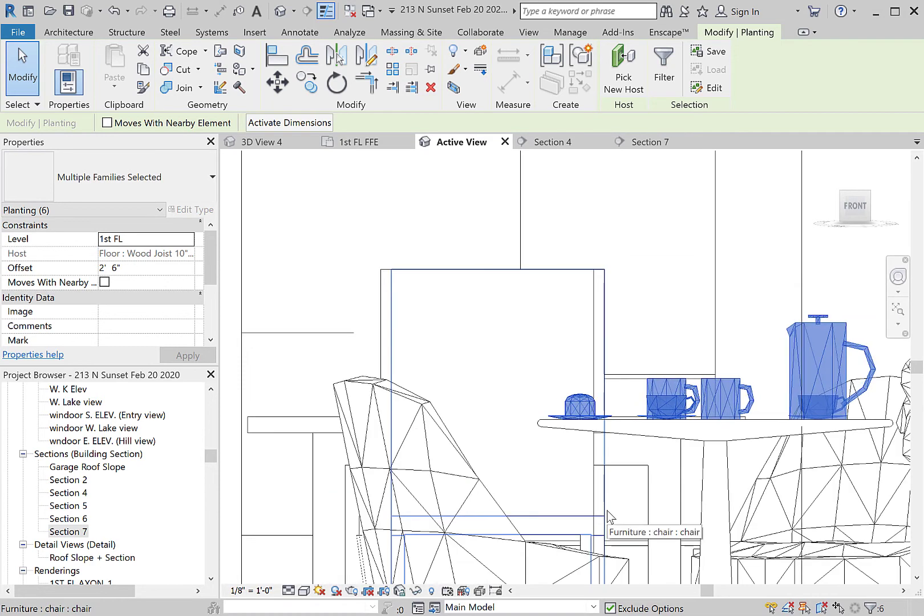
Check the tableware on the tabletop from the front and inspect the teacup on the floor by the table base.
{"action": "scroll", "coordinate": [587, 527], "scroll_direction": "down", "scroll_amount": 4}
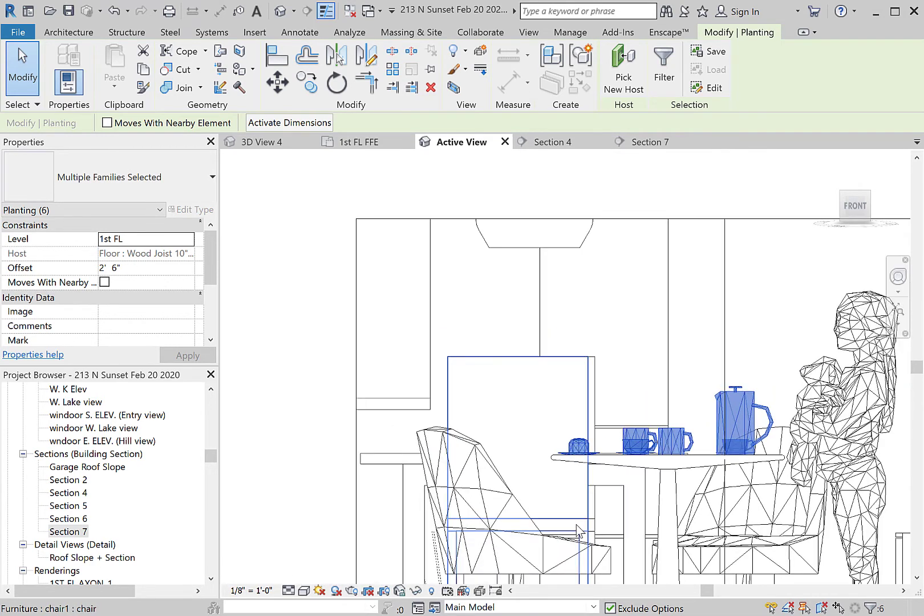
{"action": "scroll", "coordinate": [576, 538], "scroll_direction": "up", "scroll_amount": 5}
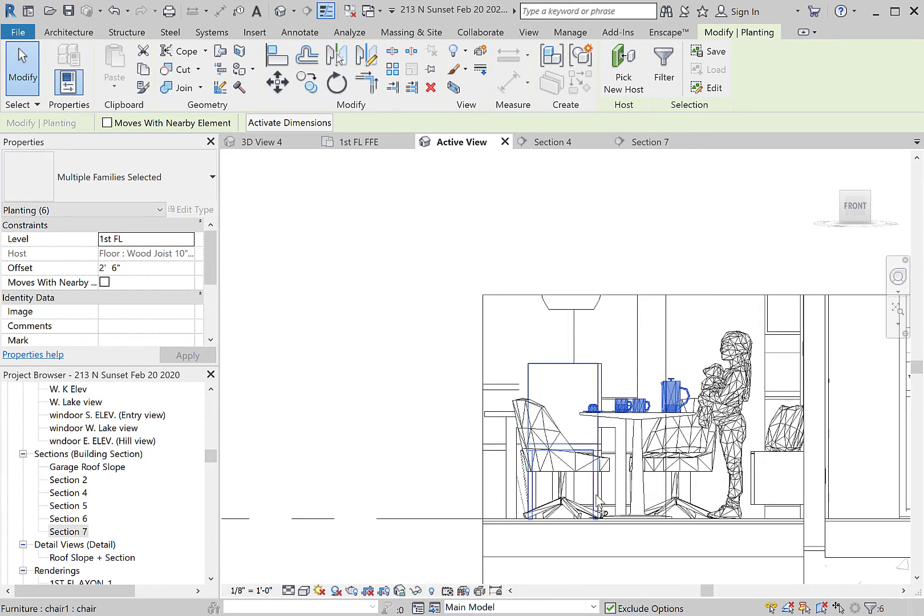
{"action": "left_click", "coordinate": [612, 522]}
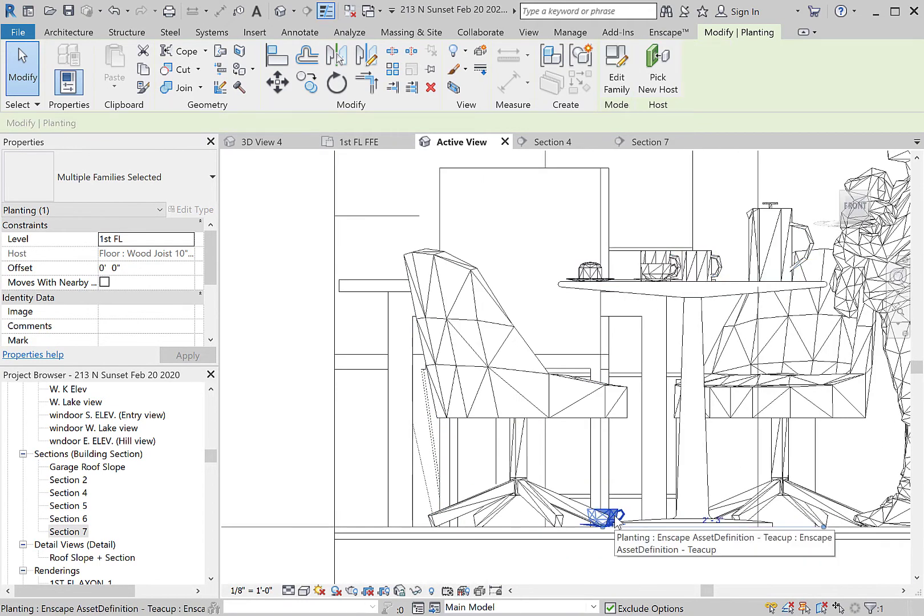
{"action": "key", "text": "Escape"}
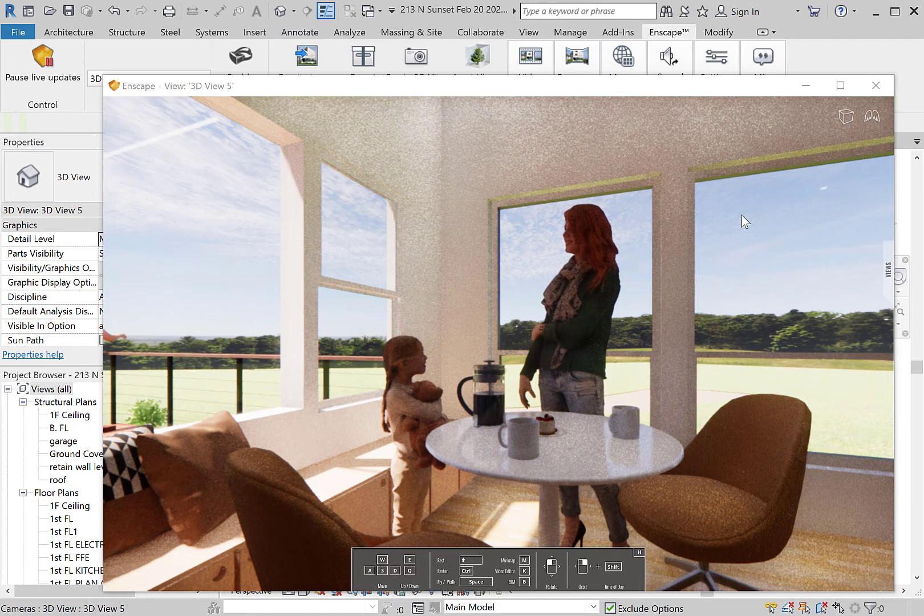
Widen the camera's field of view and set the rendering quality to High in the Visual Settings for 3D View 5.
{"action": "left_click", "coordinate": [718, 65]}
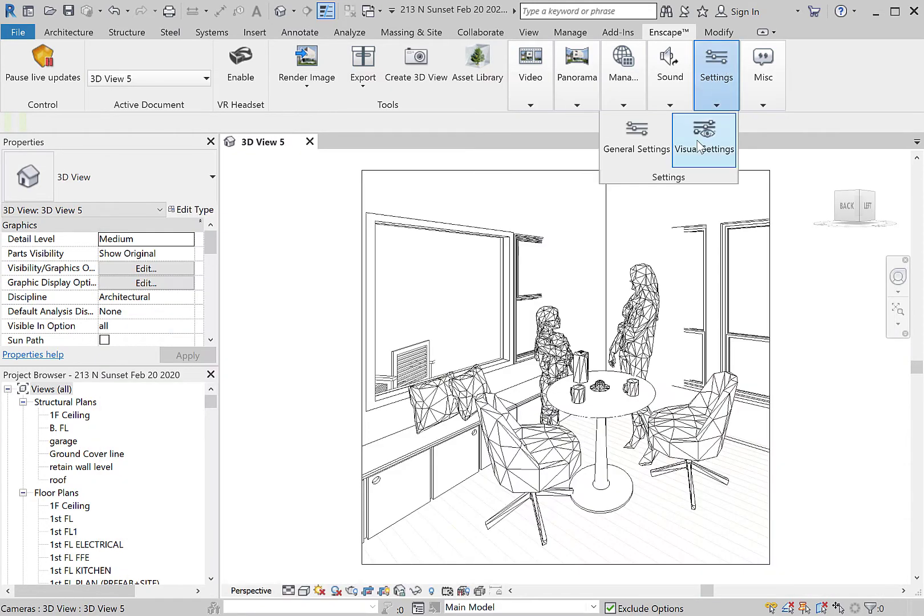
{"action": "left_click", "coordinate": [699, 147]}
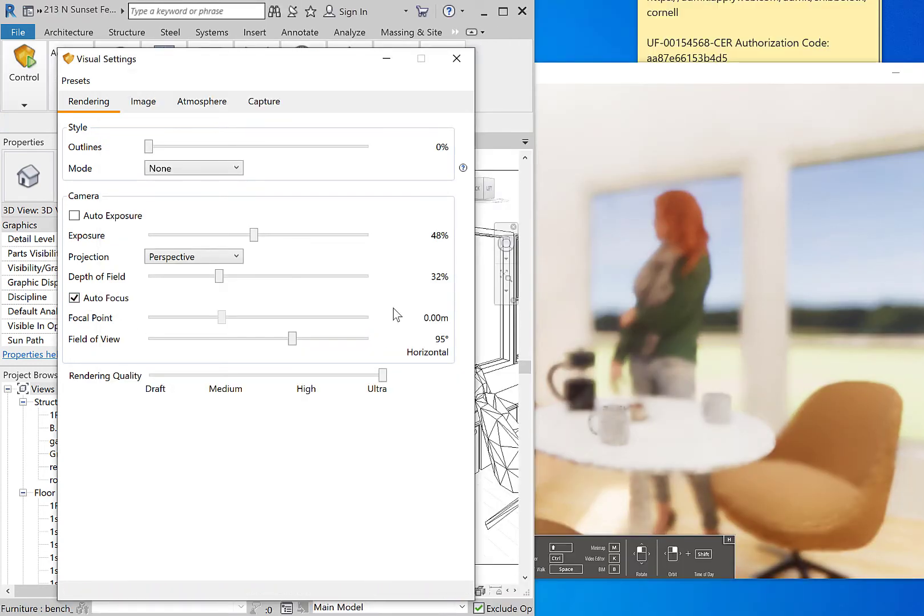
{"action": "left_click_drag", "start_coordinate": [290, 345], "coordinate": [307, 350]}
{"action": "left_click_drag", "start_coordinate": [382, 376], "coordinate": [305, 374]}
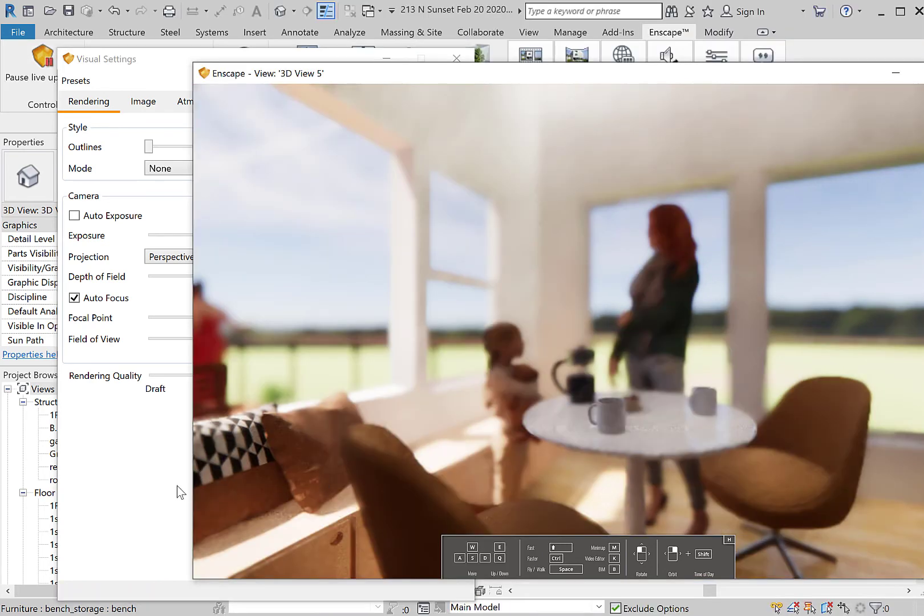
{"action": "left_click", "coordinate": [177, 485]}
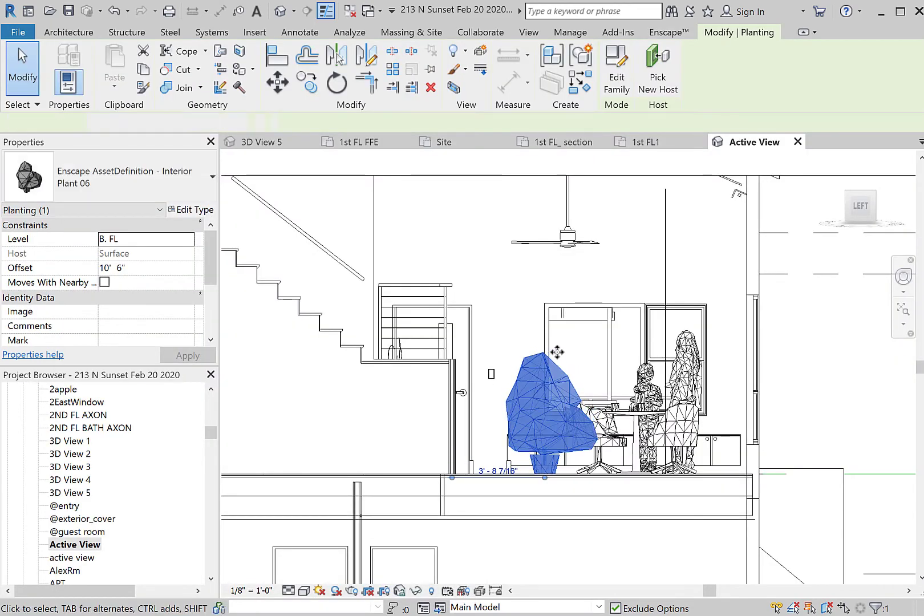
Move Interior Plant 06 horizontally toward the dining table in the Active View and switch to the 1st FL FFE plan.
{"action": "left_click_drag", "start_coordinate": [557, 352], "coordinate": [698, 352]}
{"action": "left_click", "coordinate": [346, 141]}
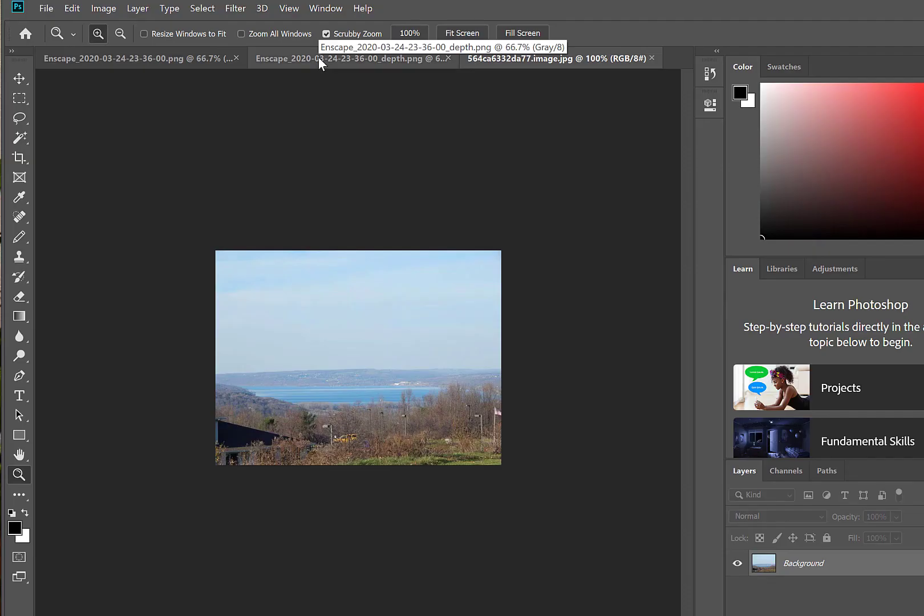
Switch to Photoshop and select all black window areas in the depth image using the Magic Wand and Similar.
{"action": "left_click", "coordinate": [179, 61]}
{"action": "left_click", "coordinate": [327, 57]}
{"action": "key", "text": "w"}
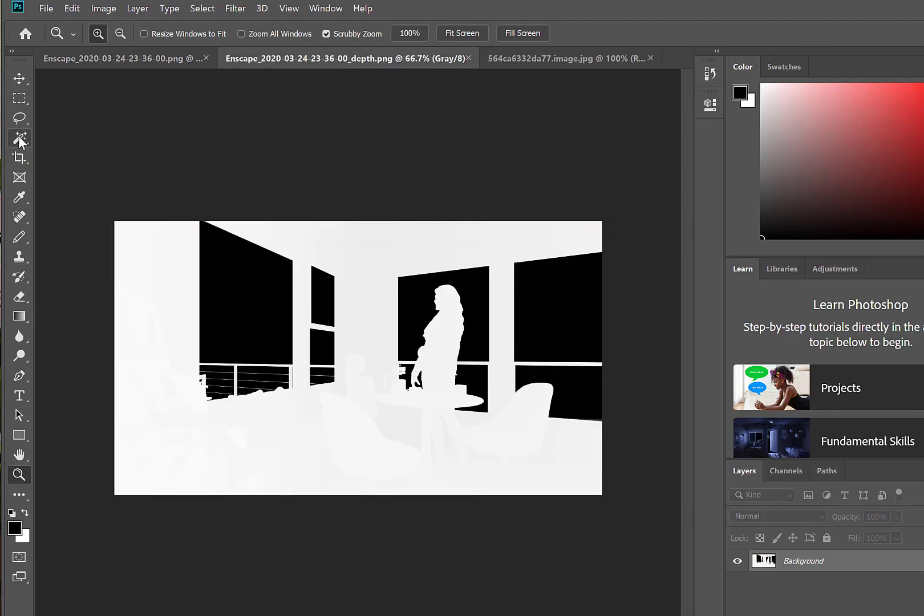
{"action": "left_click", "coordinate": [240, 296]}
{"action": "left_click", "coordinate": [202, 9]}
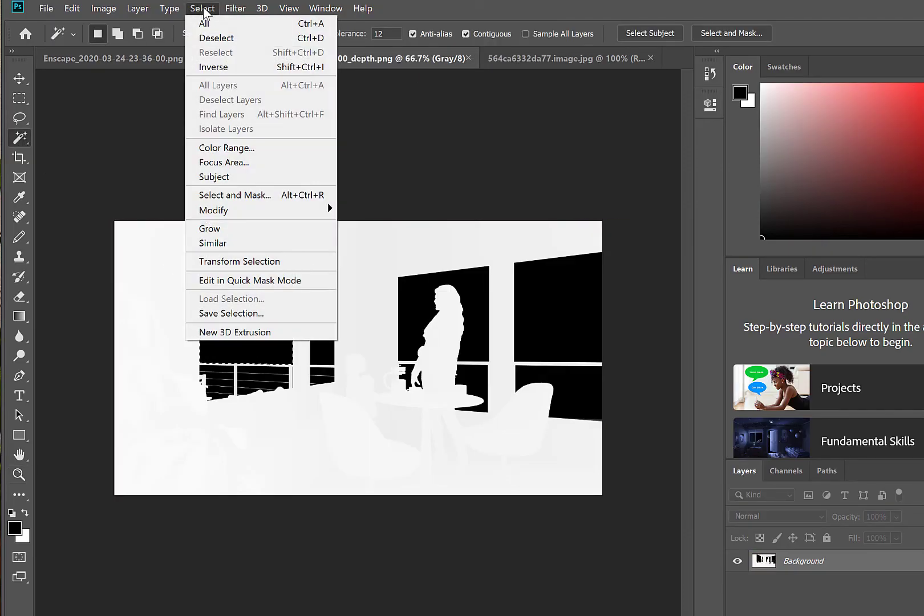
{"action": "left_click", "coordinate": [236, 245]}
Select the entire lake photo in 564ca6332da77.image.jpg and copy it.
{"action": "left_click", "coordinate": [585, 64]}
{"action": "left_click", "coordinate": [202, 9]}
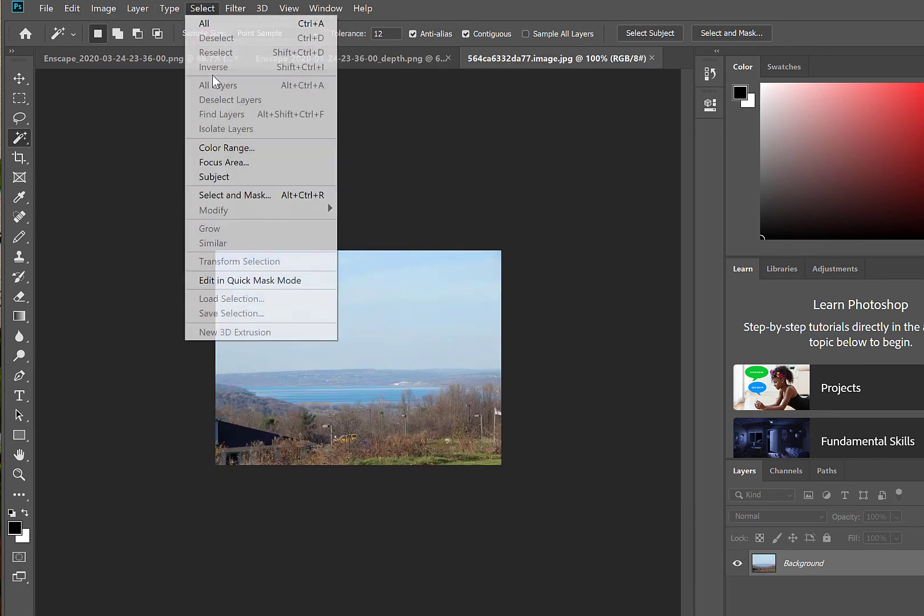
{"action": "left_click", "coordinate": [258, 23]}
{"action": "left_click", "coordinate": [72, 8]}
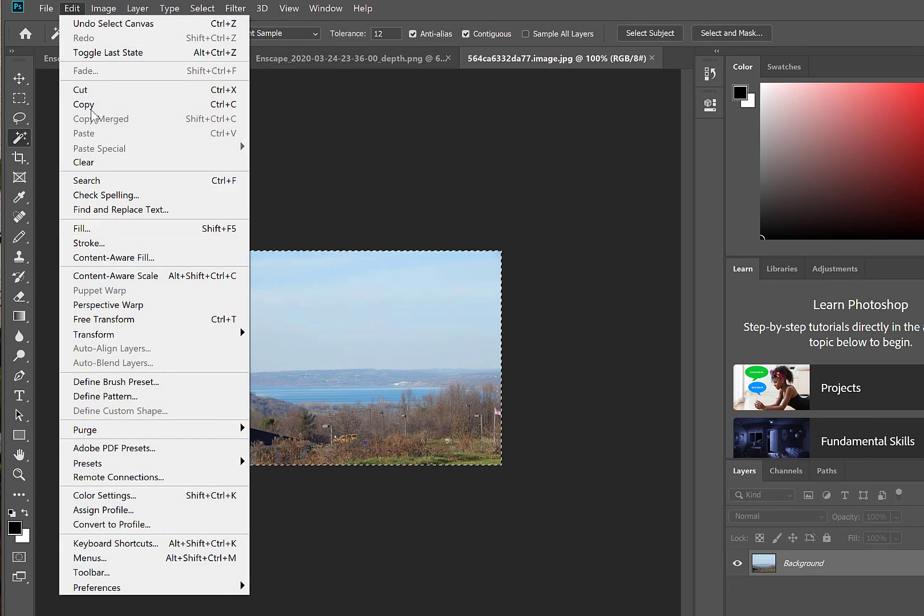
{"action": "left_click", "coordinate": [80, 96]}
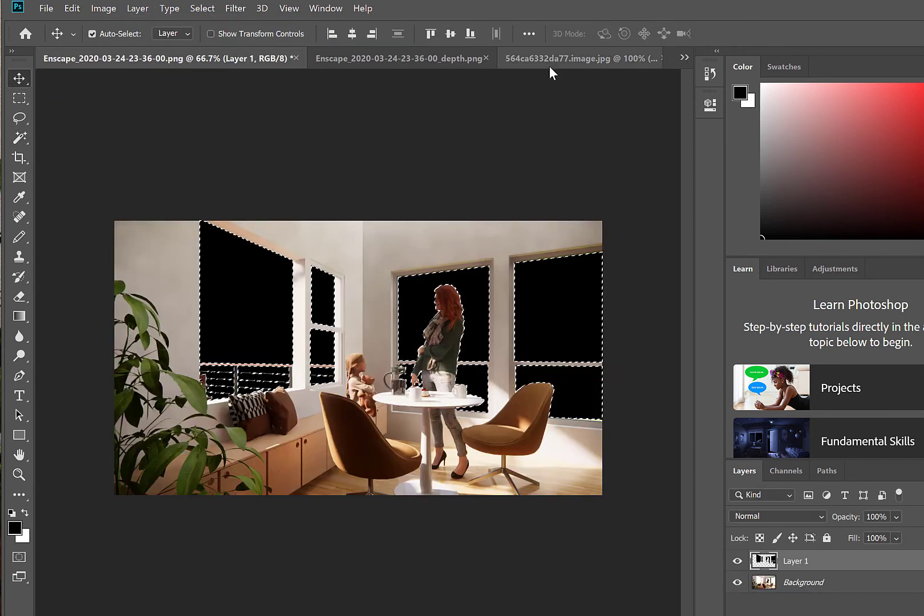
{"action": "left_click", "coordinate": [552, 64]}
{"action": "left_click", "coordinate": [72, 8]}
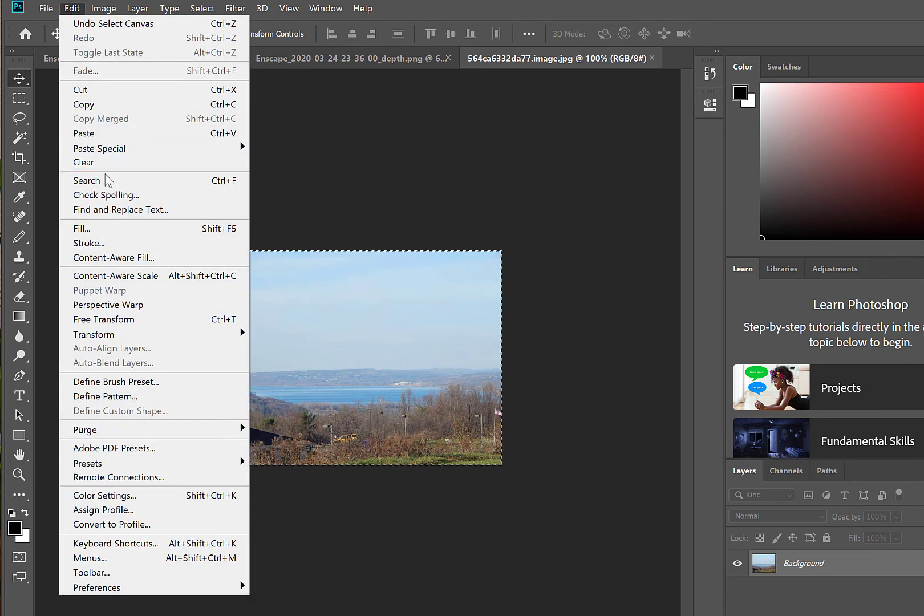
{"action": "left_click", "coordinate": [200, 23]}
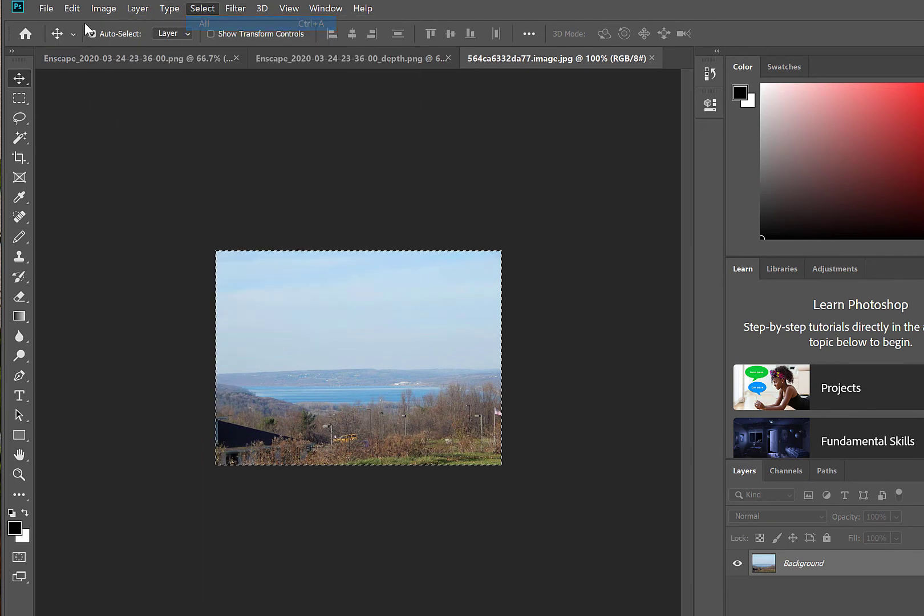
{"action": "left_click", "coordinate": [72, 8]}
{"action": "left_click", "coordinate": [80, 95]}
{"action": "left_click", "coordinate": [103, 60]}
{"action": "left_click", "coordinate": [72, 8]}
{"action": "mouse_move", "coordinate": [146, 151]}
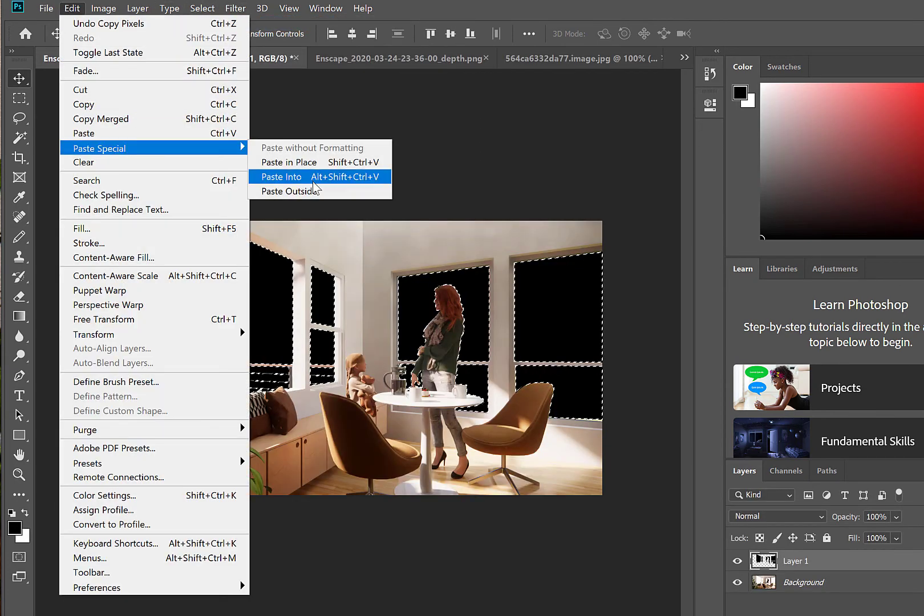
{"action": "left_click", "coordinate": [312, 179]}
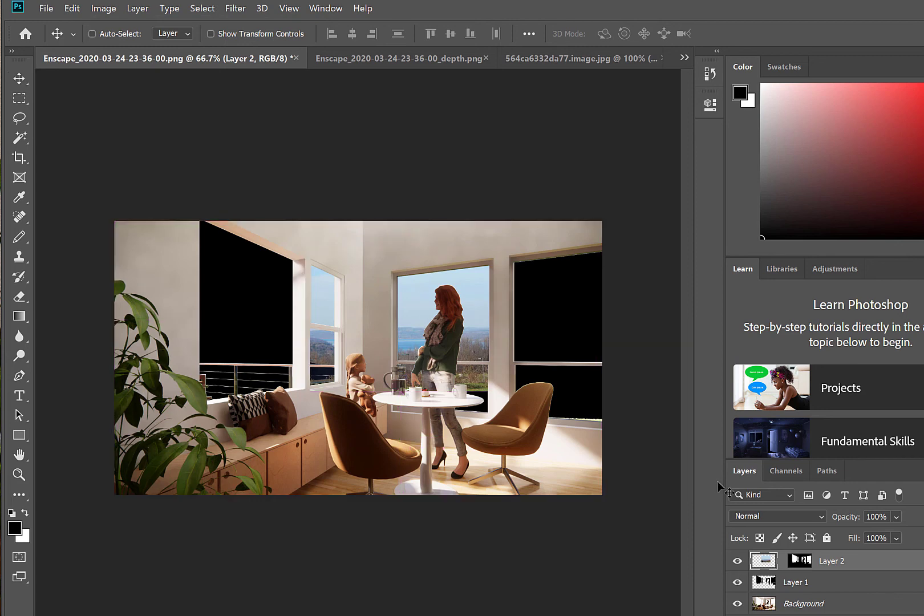
Enlarge and reposition the pasted lake photo with Free Transform to fill all the window openings.
{"action": "key", "text": "ctrl+t"}
{"action": "left_click_drag", "start_coordinate": [626, 439], "coordinate": [711, 495]}
{"action": "left_click_drag", "start_coordinate": [559, 408], "coordinate": [393, 338]}
{"action": "left_click_drag", "start_coordinate": [513, 460], "coordinate": [657, 498]}
{"action": "left_click_drag", "start_coordinate": [592, 427], "coordinate": [597, 373]}
{"action": "key", "text": "Return"}
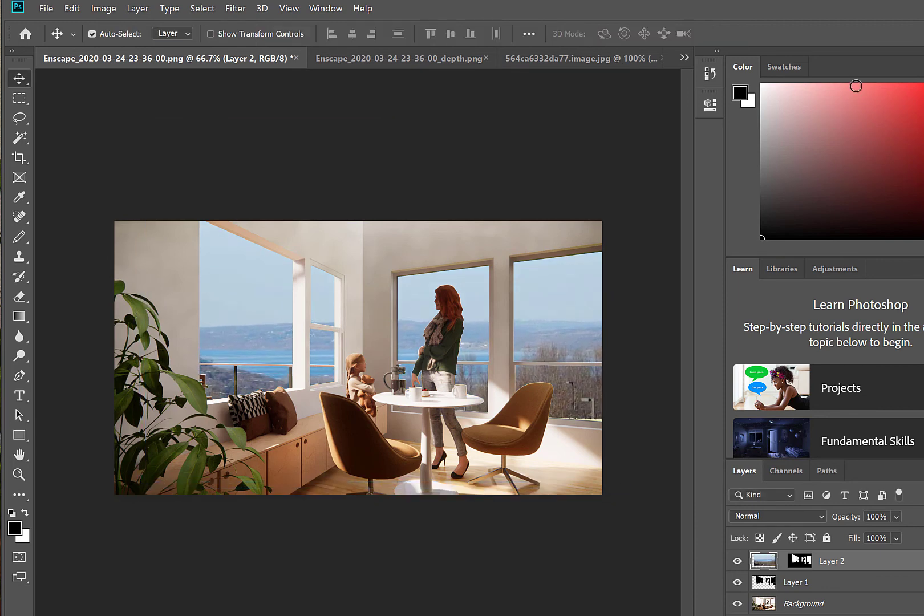
Apply a Hue/Saturation adjustment to the lake photo layer with Saturation -46 and Lightness +27.
{"action": "left_click", "coordinate": [103, 8]}
{"action": "mouse_move", "coordinate": [126, 40]}
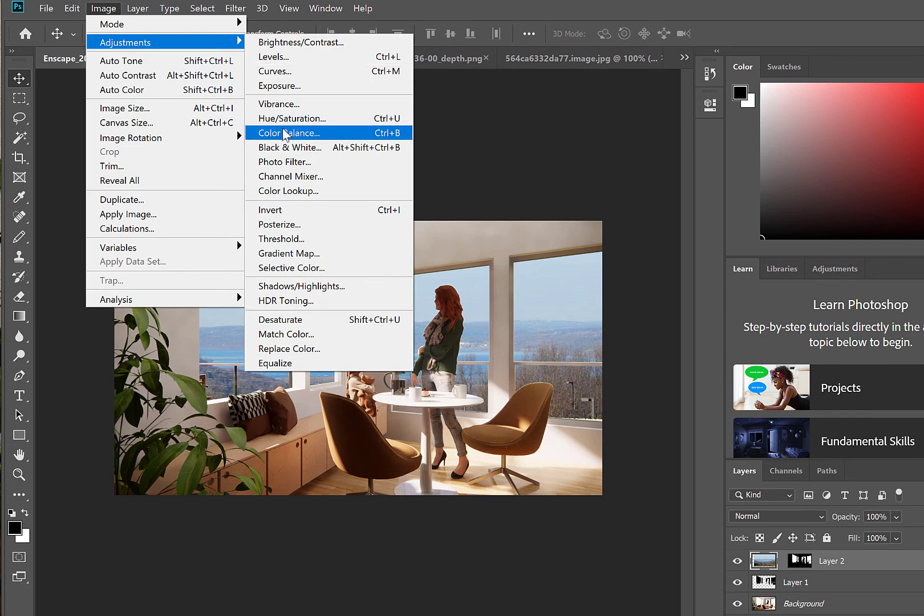
{"action": "left_click", "coordinate": [344, 132]}
{"action": "left_click_drag", "start_coordinate": [471, 215], "coordinate": [436, 220]}
{"action": "left_click_drag", "start_coordinate": [502, 78], "coordinate": [740, 81]}
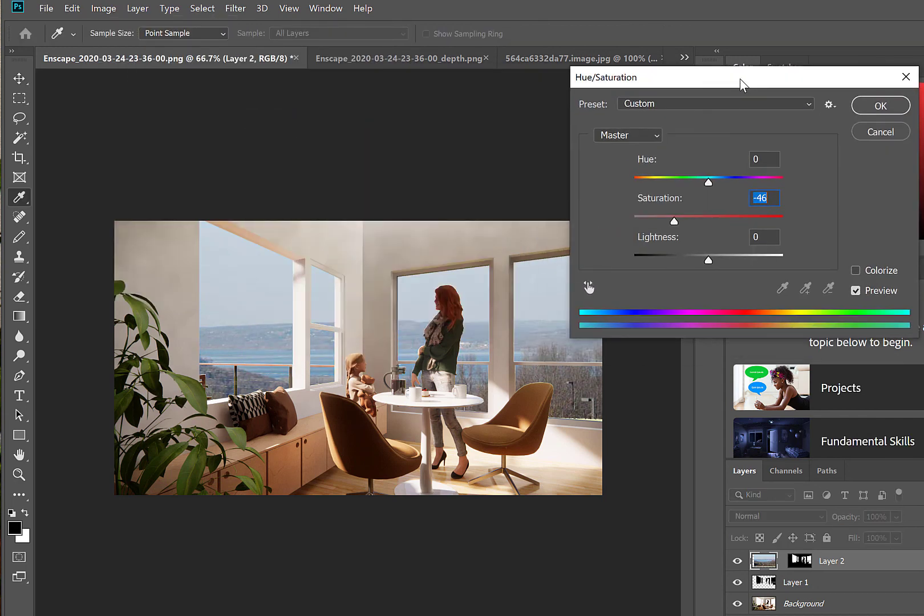
{"action": "left_click", "coordinate": [729, 256]}
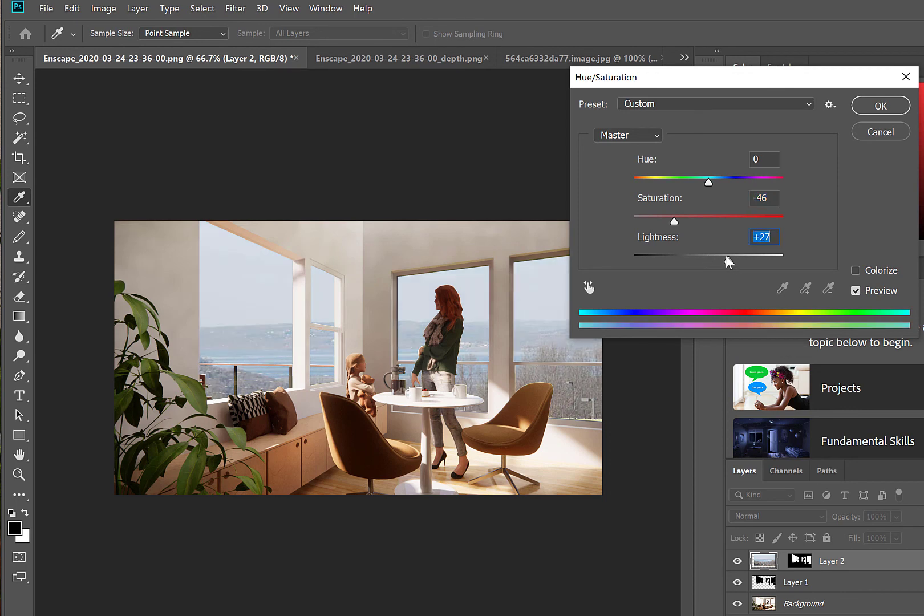
{"action": "key", "text": "Return"}
Adjust the lake photo layer with Brightness/Contrast, raising the Contrast to 29.
{"action": "left_click", "coordinate": [103, 8]}
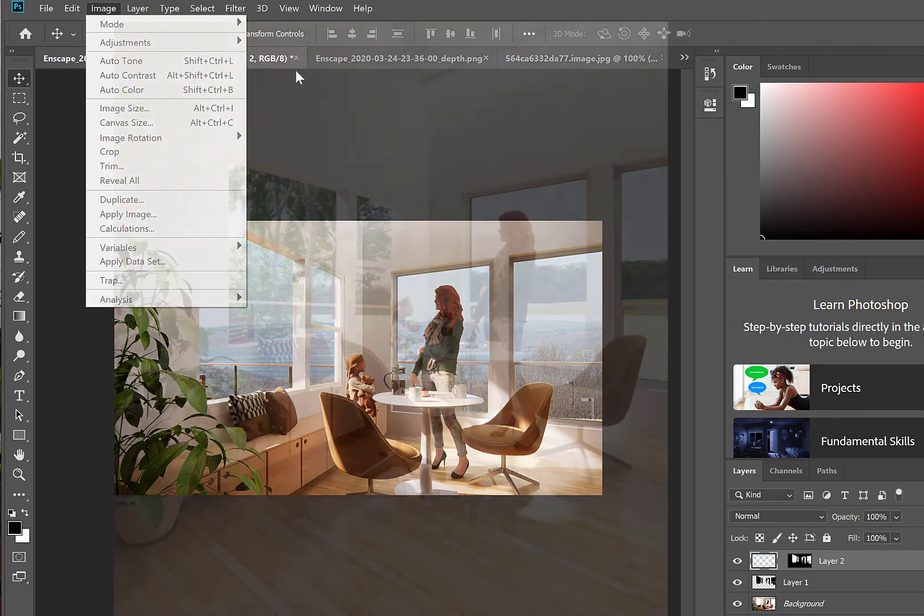
{"action": "mouse_move", "coordinate": [121, 43]}
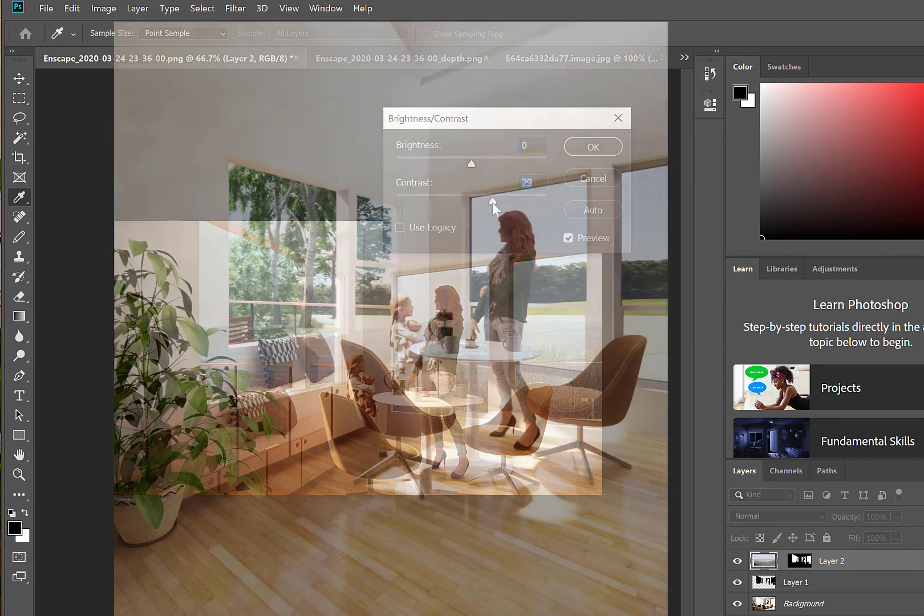